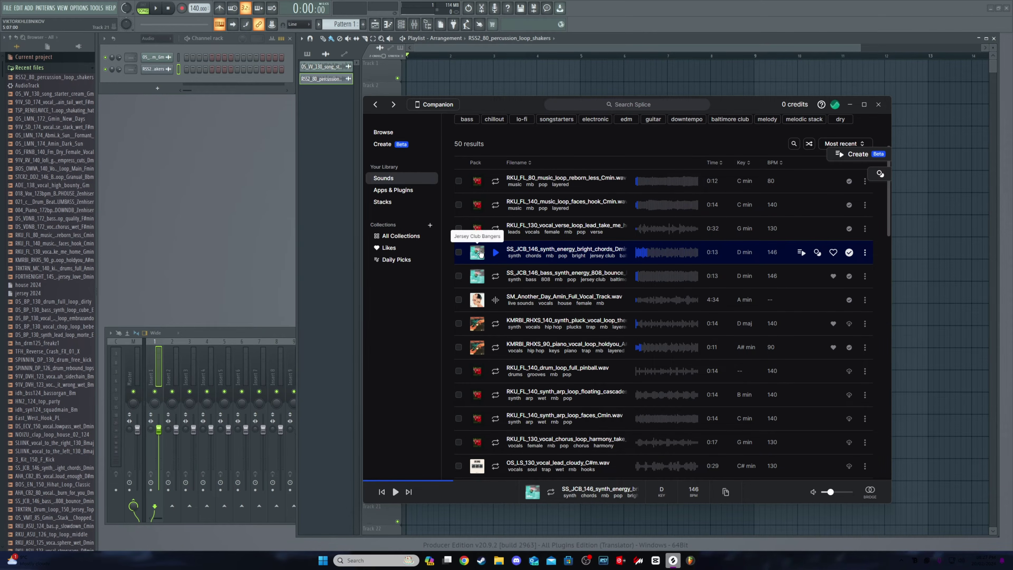
Filter the library samples by the rnb genre and preview the SS_JCB_146_synth_energy_bright_chords loop
scroll(617, 159, up, 3)
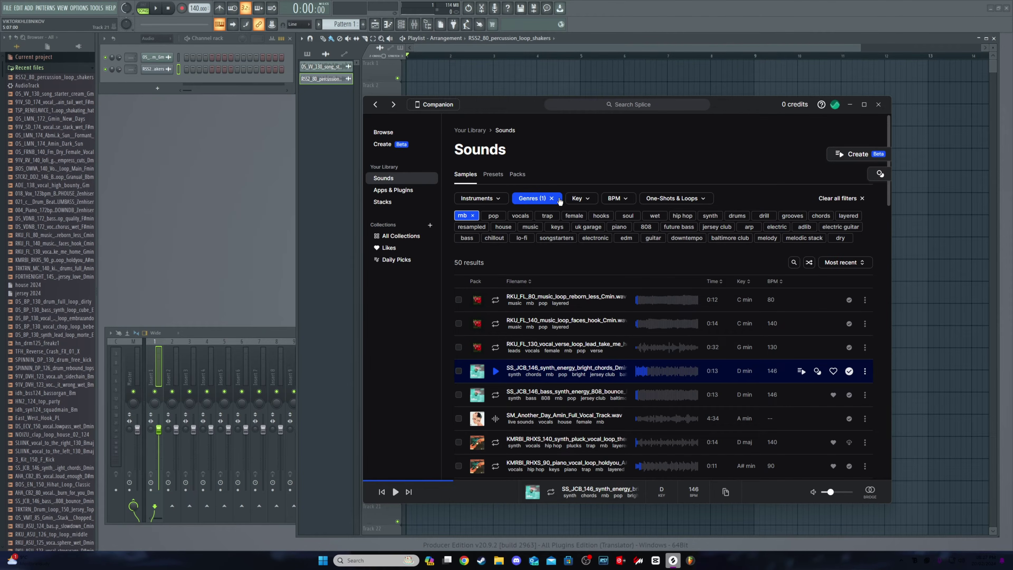
click(552, 198)
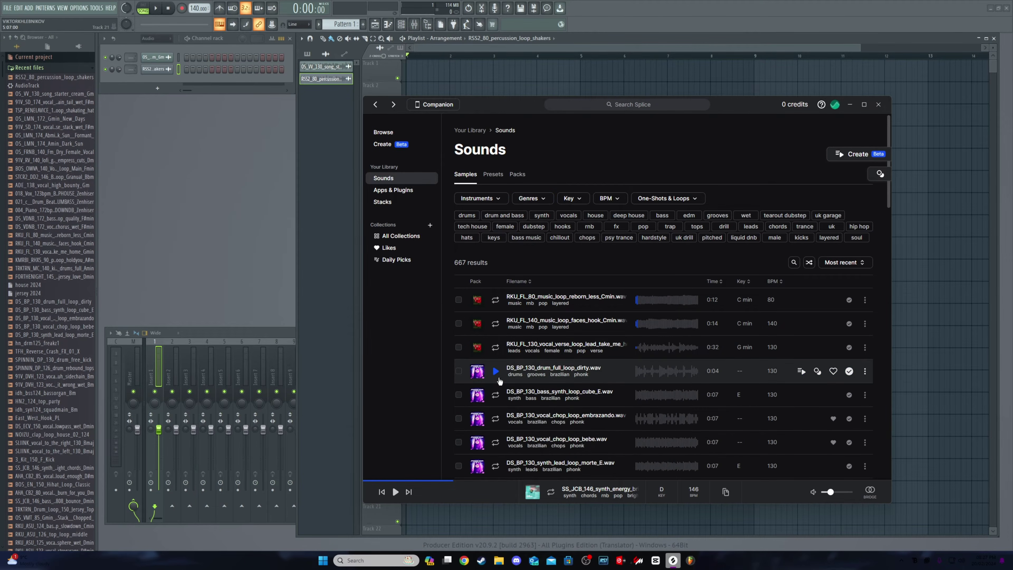
click(504, 216)
scroll(559, 183, down, 3)
scroll(554, 288, up, 2)
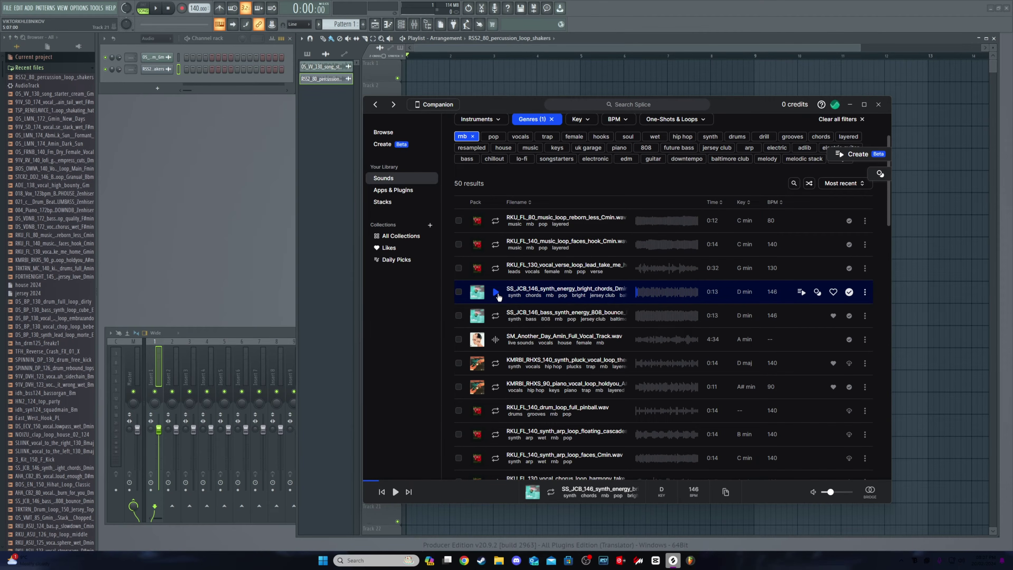
click(496, 293)
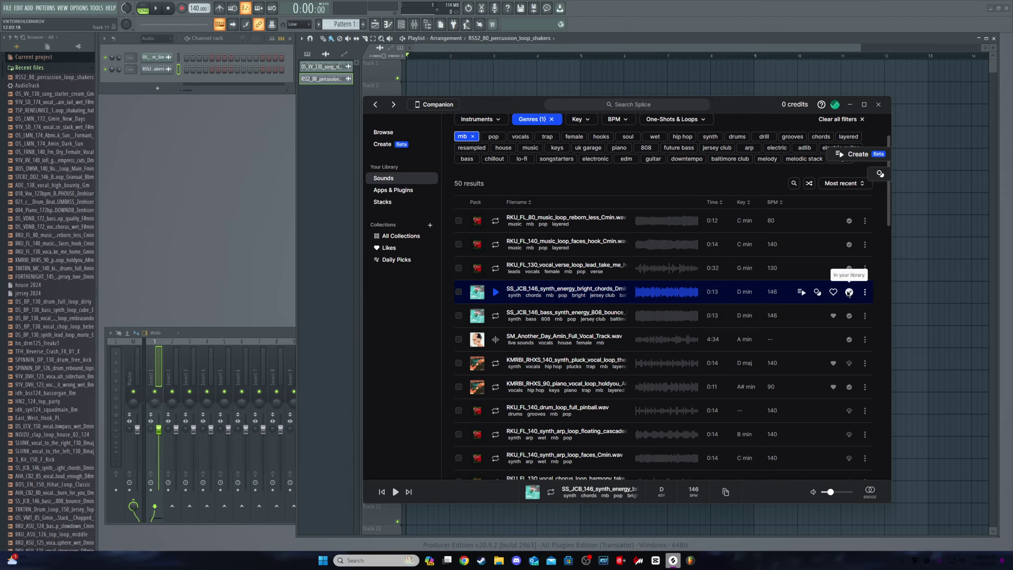
drag(777, 105, 820, 113)
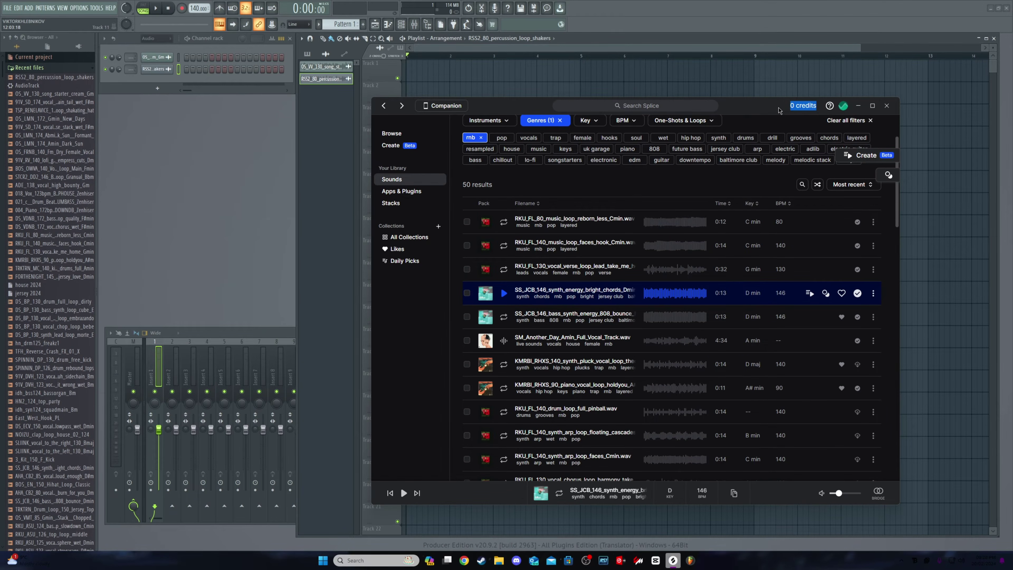
click(774, 184)
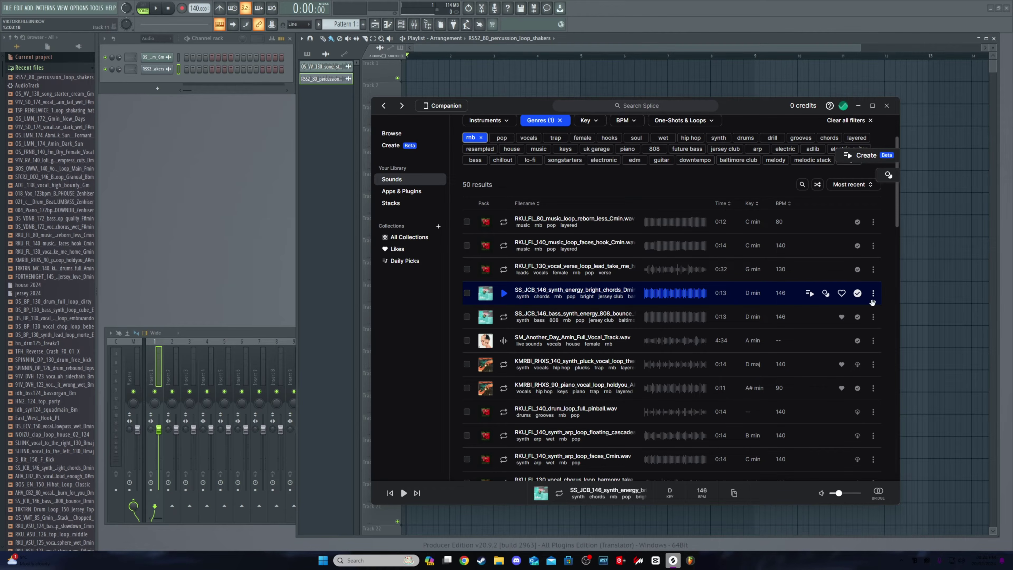
click(873, 292)
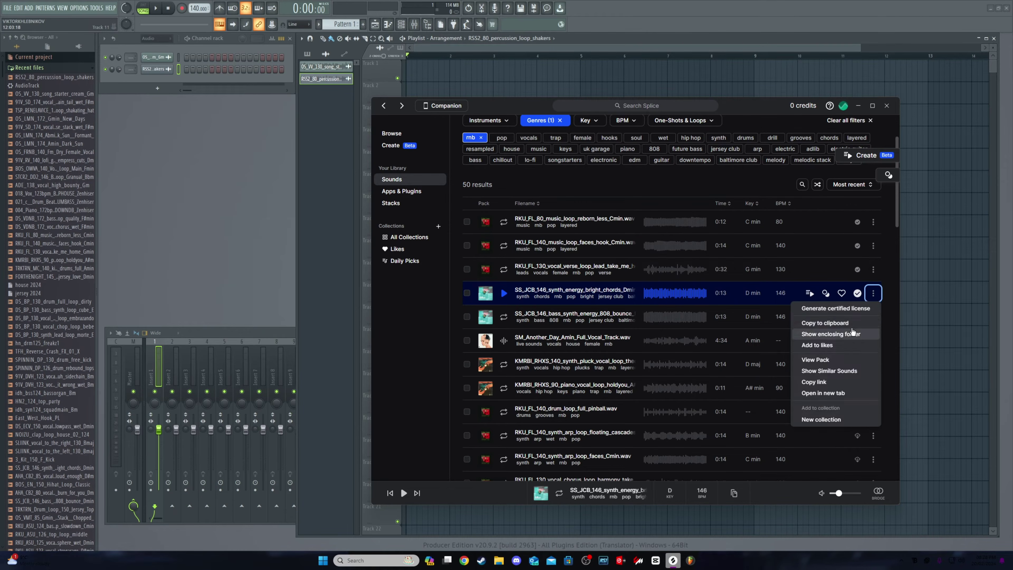
click(852, 335)
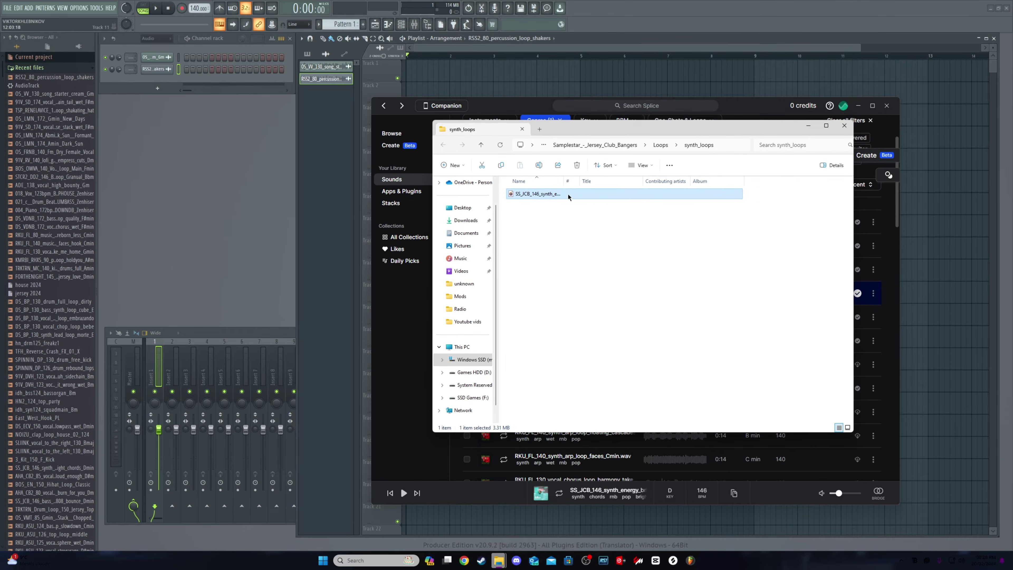
drag(568, 194, 406, 72)
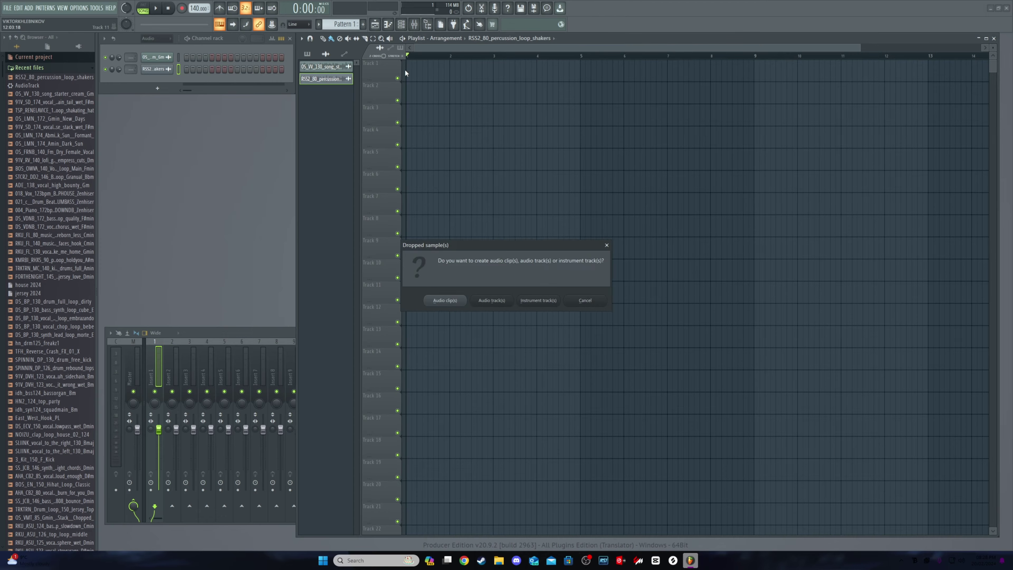
click(594, 303)
Place the SS_JCB_146_synth_energy_bright_chords file from its enclosing folder at the start of Track 1 in FL Studio and play it
click(673, 560)
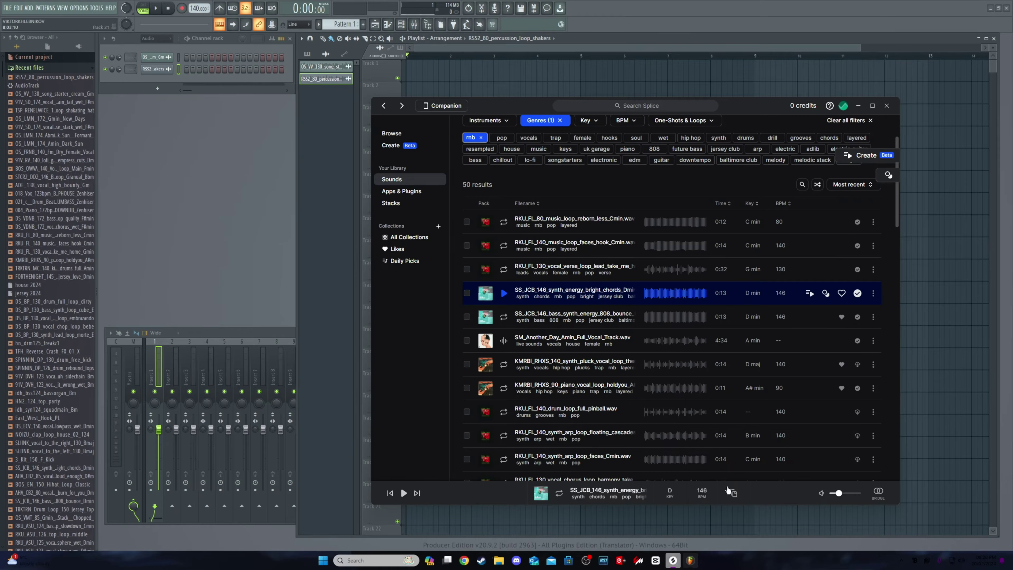
click(873, 293)
click(850, 340)
drag(549, 193, 424, 71)
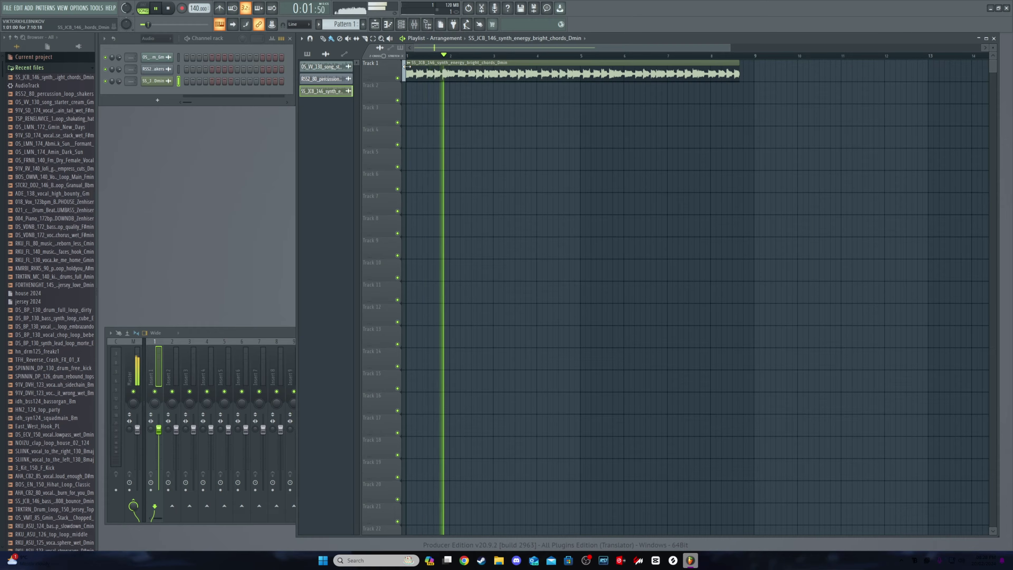
key(space)
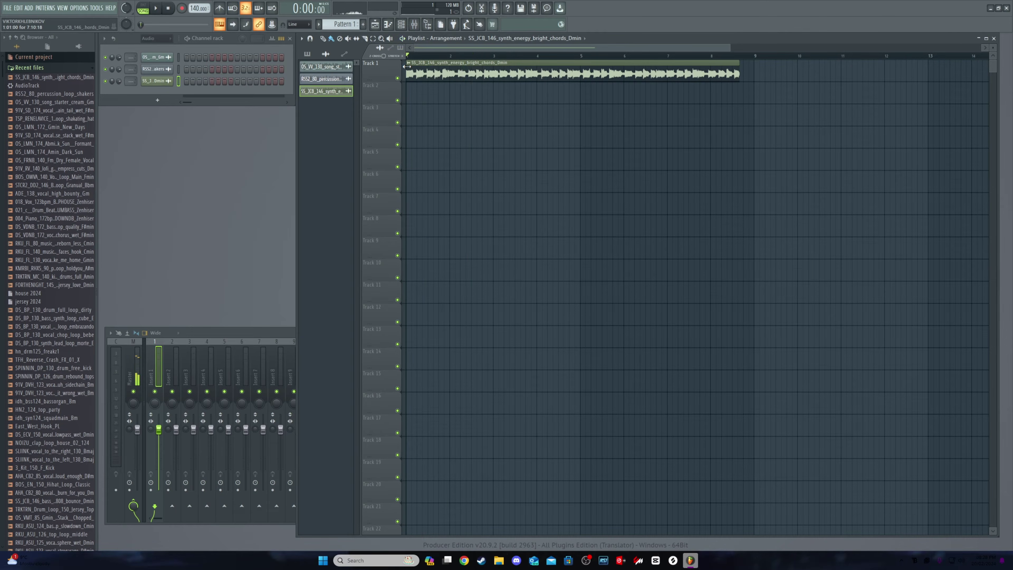
Set the FL Studio project tempo to 146 BPM and play the chords loop
click(673, 560)
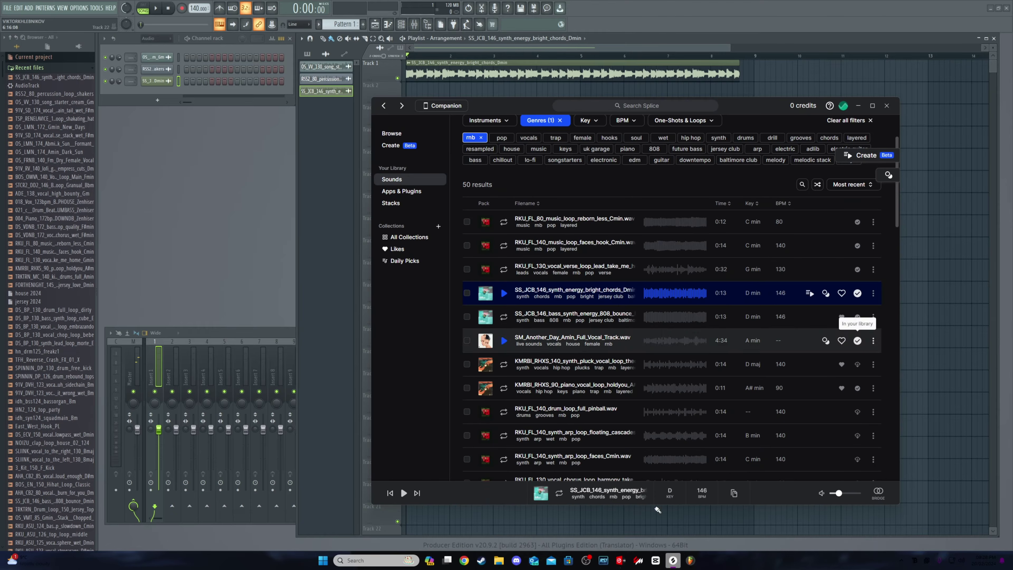
drag(509, 107, 642, 110)
click(337, 142)
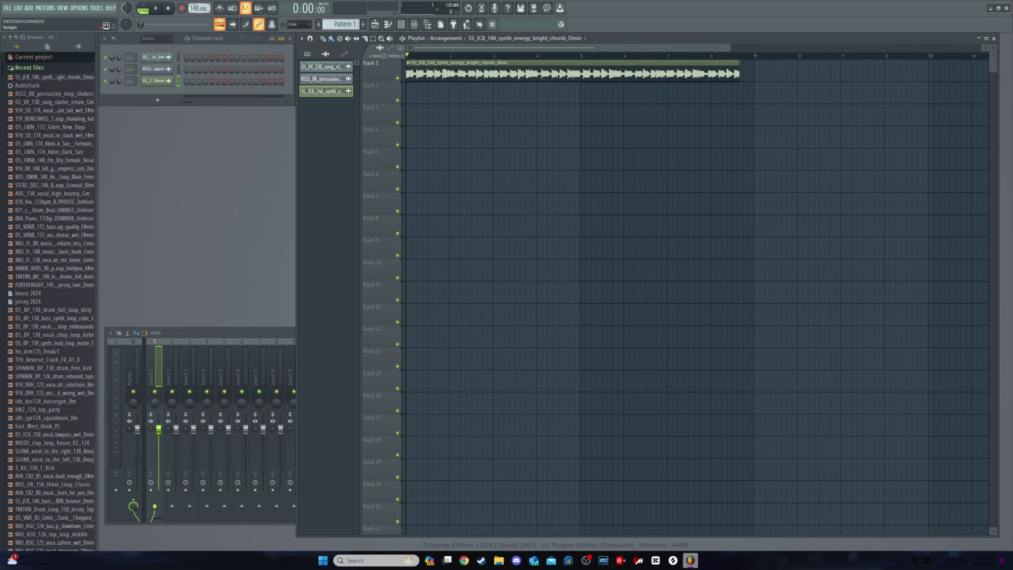
drag(199, 8, 199, 8)
key(space)
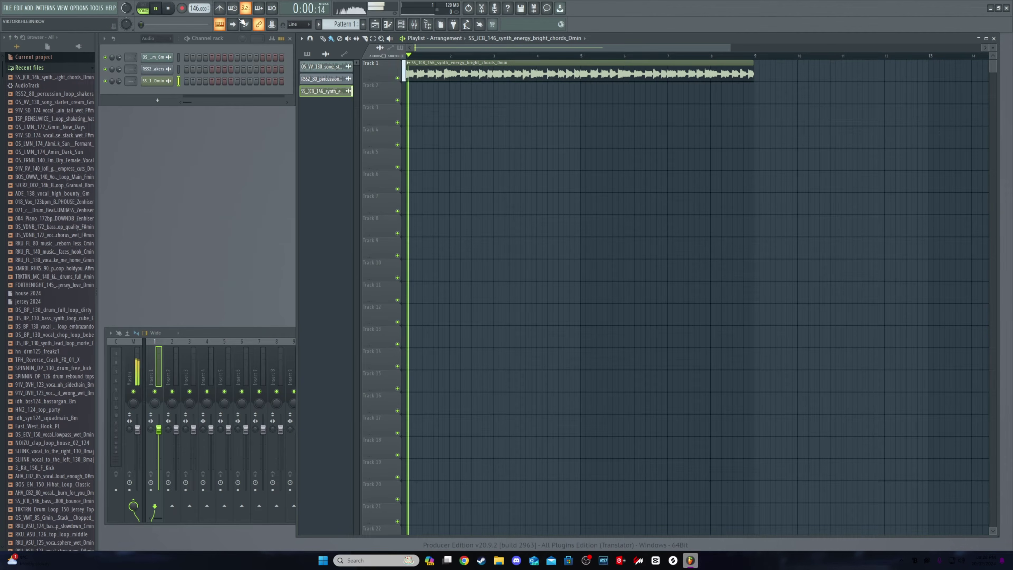
key(space)
Preview the SS_JCB_146_bass_synth_energy_808_bounce loop in Splice and place its file at the start of Track 2 in FL Studio
click(673, 560)
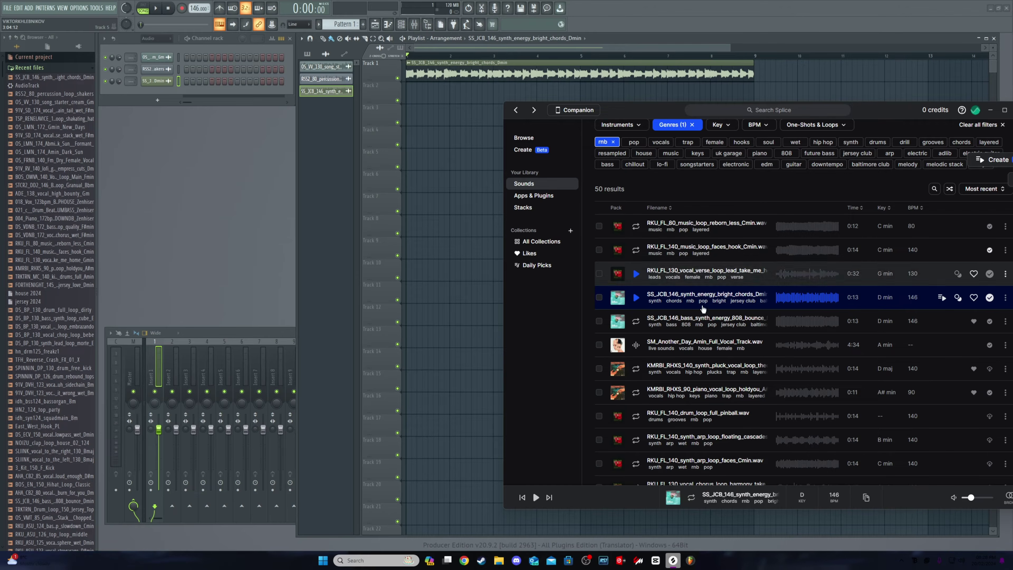
drag(866, 115, 817, 109)
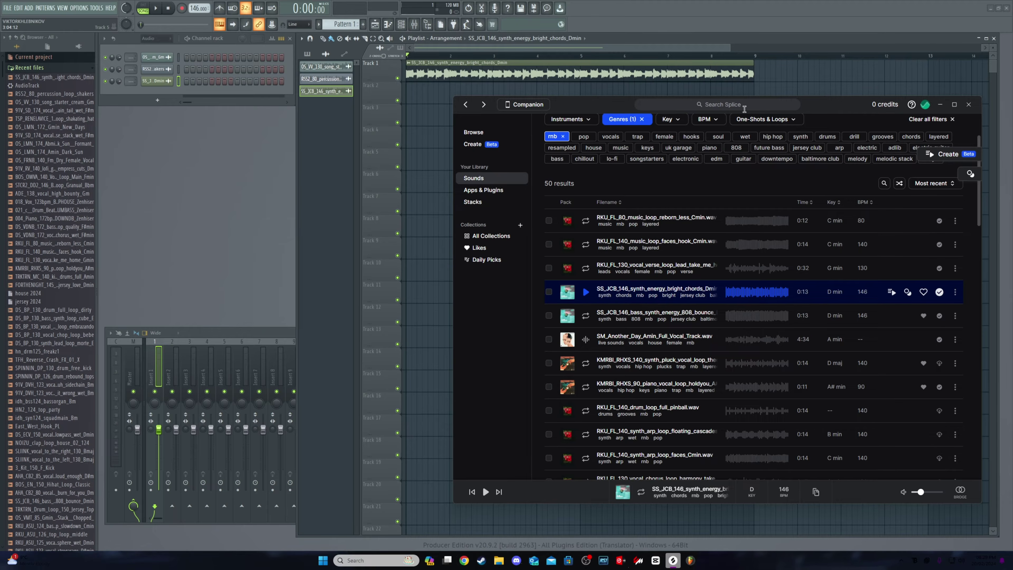
click(587, 316)
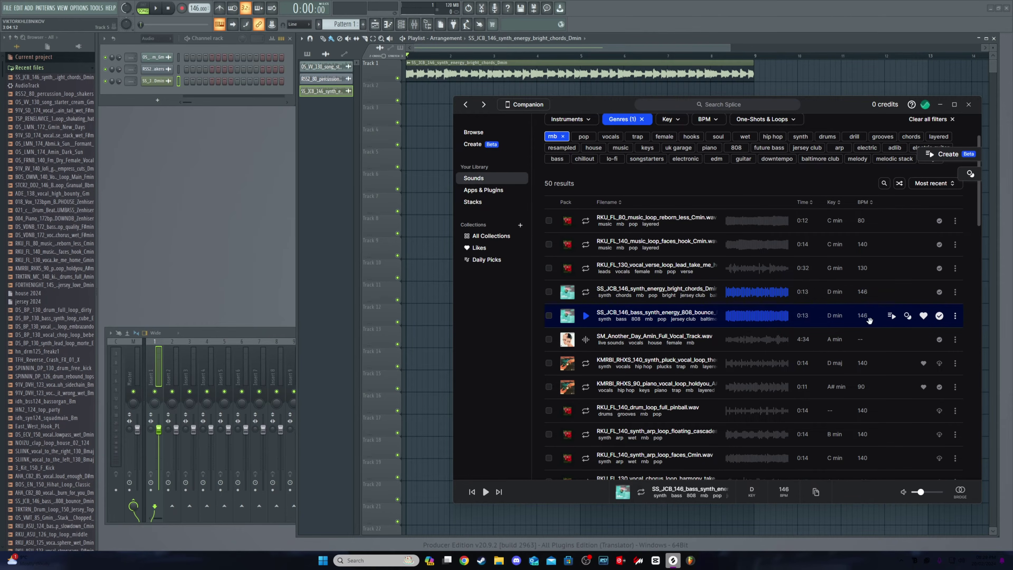
click(954, 316)
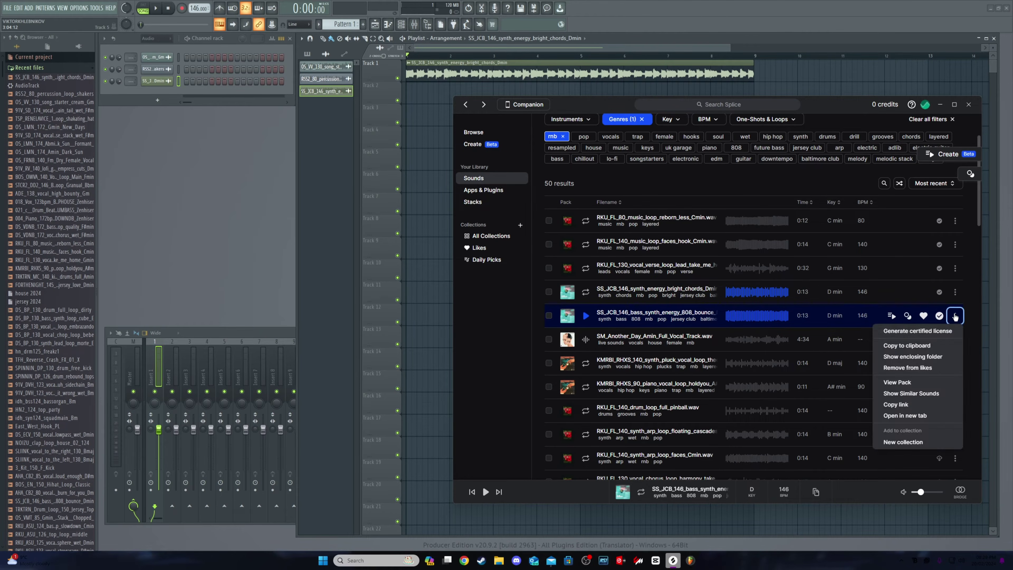
click(937, 359)
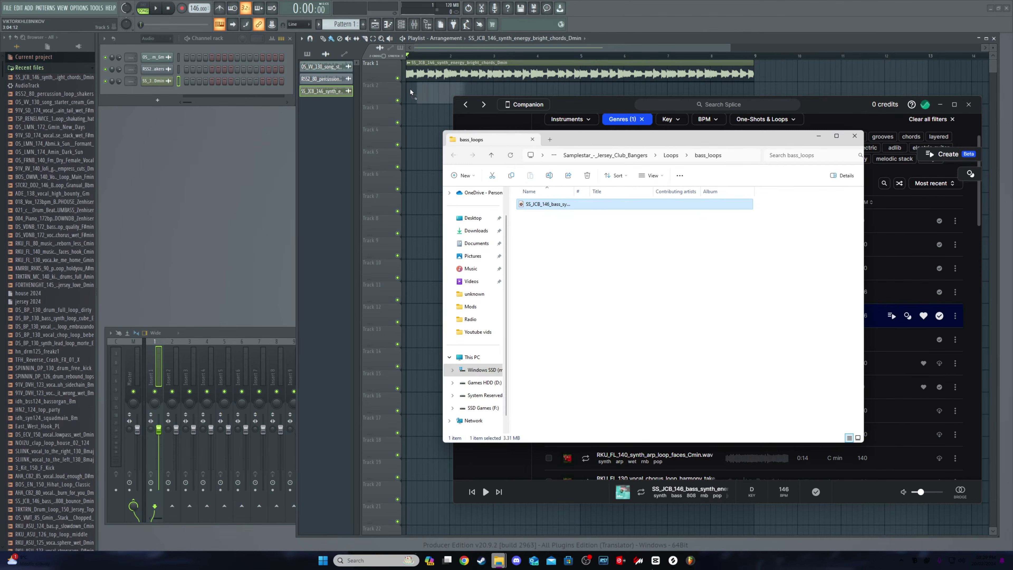
drag(409, 92, 408, 91)
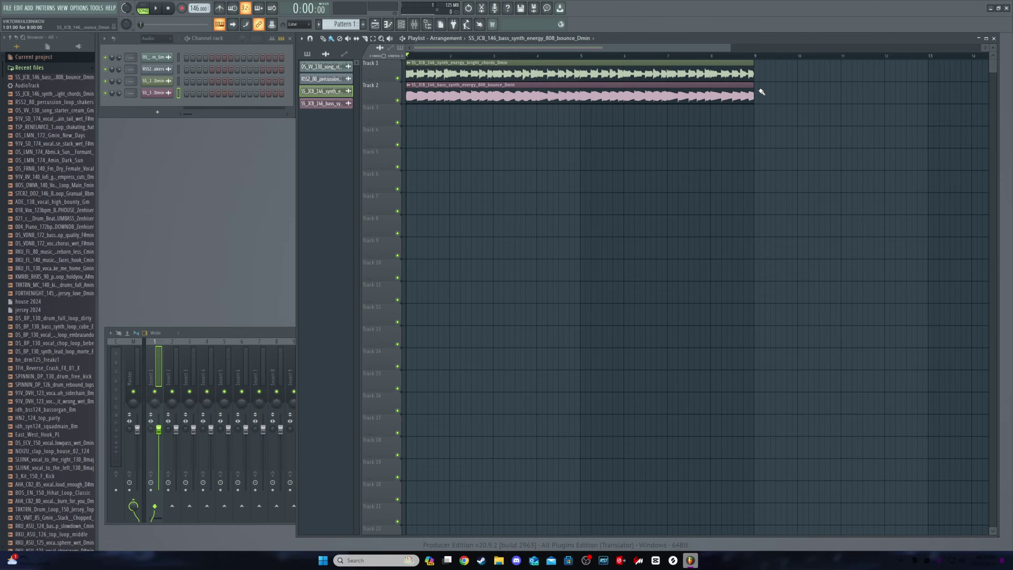
Try stretching the bass clip on Track 2 to end at about bar 8.5 and play the result
scroll(757, 91, up, 3)
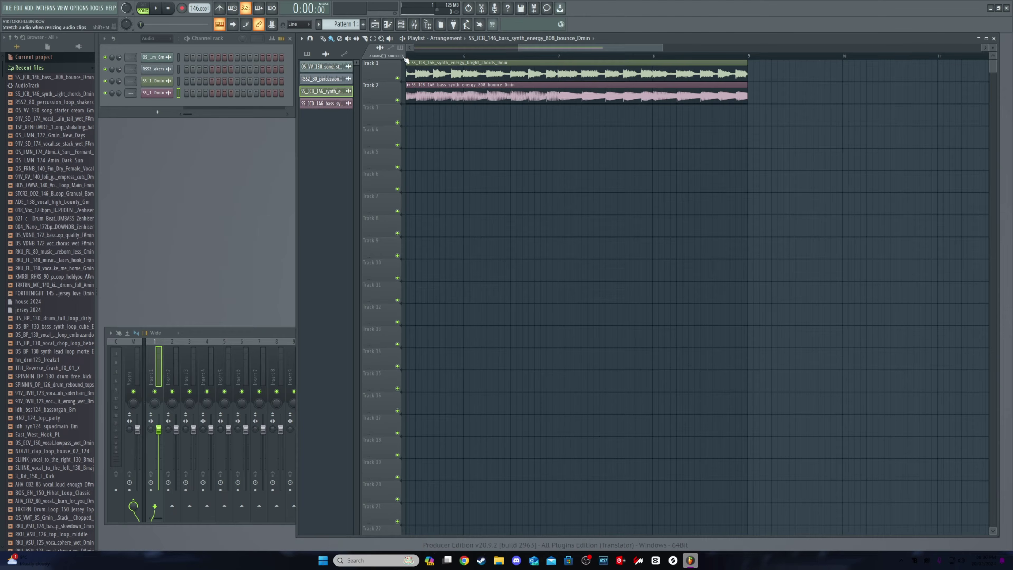
drag(747, 94, 701, 95)
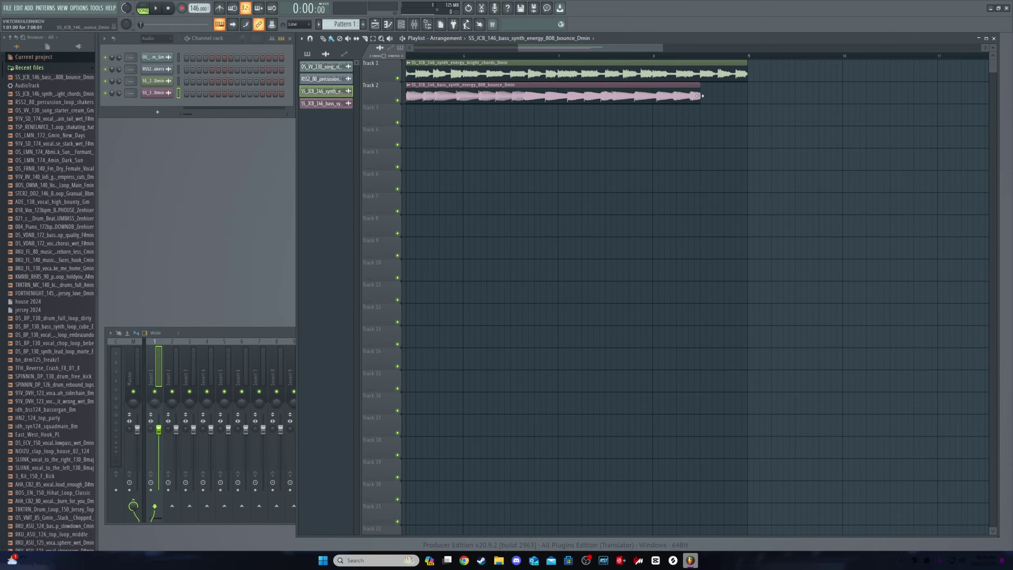
scroll(412, 169, down, 3)
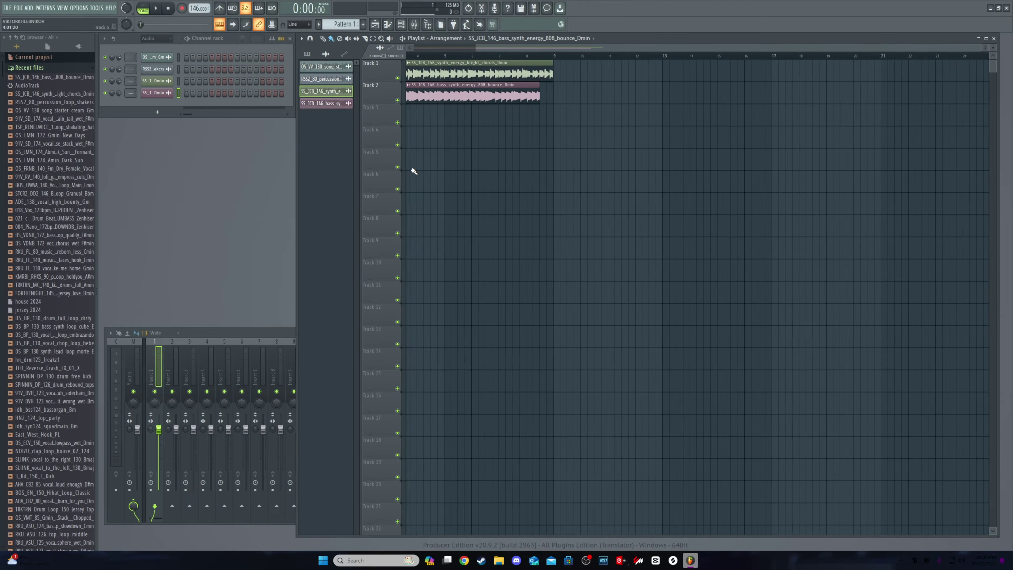
scroll(414, 170, up, 1)
key(space)
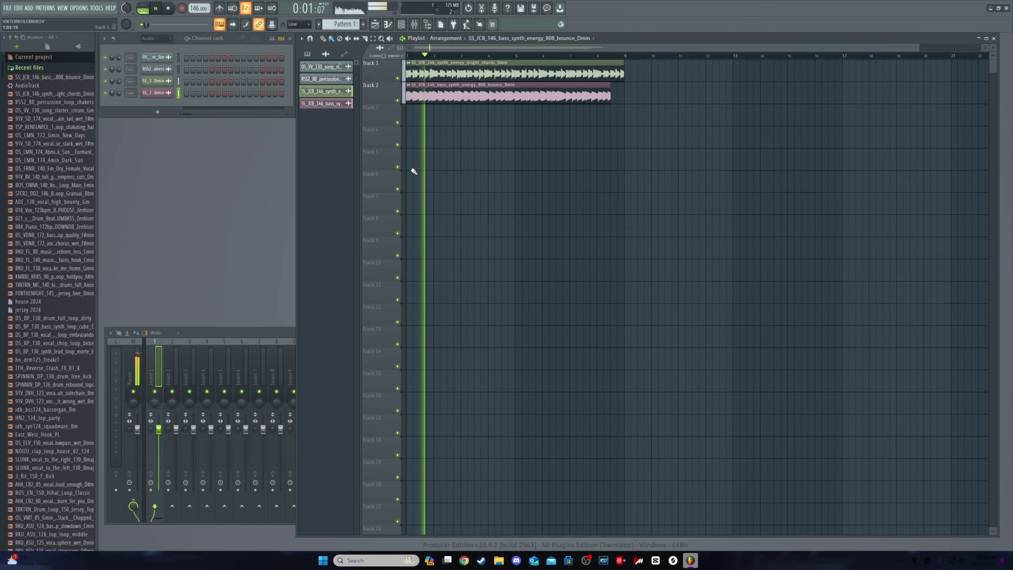
key(space)
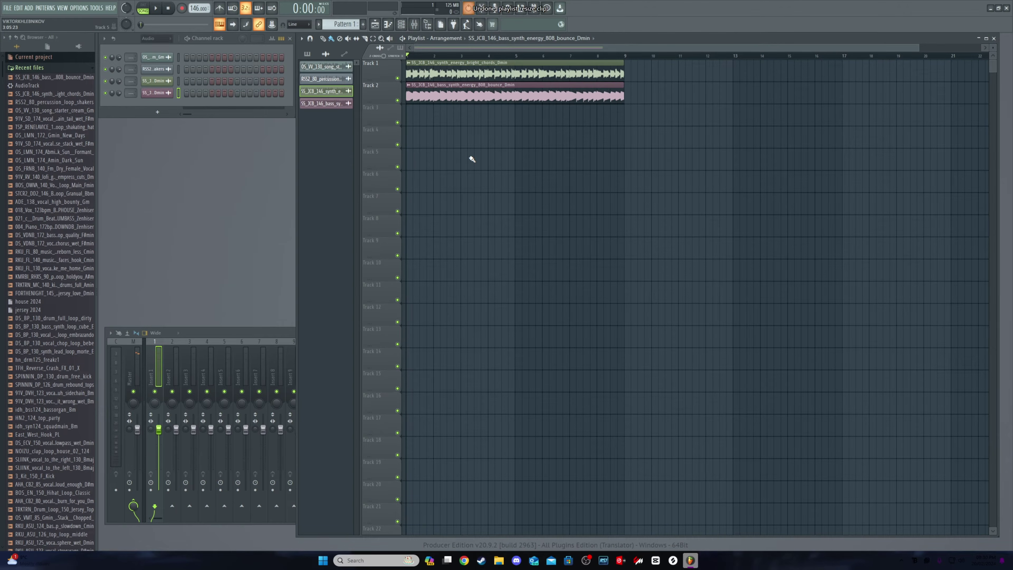
Play the chords and bass loops together from the start of the playlist
key(space)
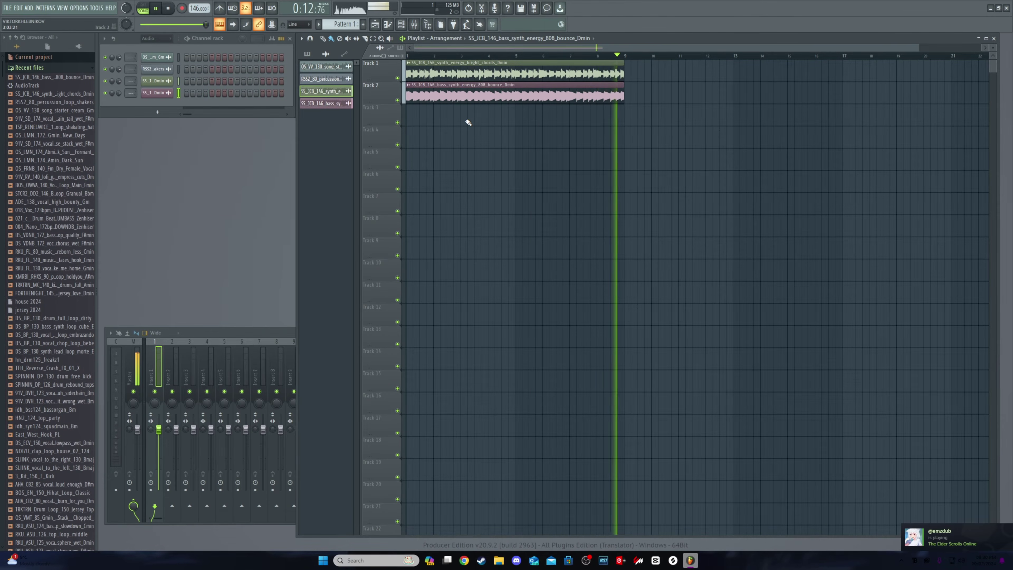
key(space)
key(KP_3)
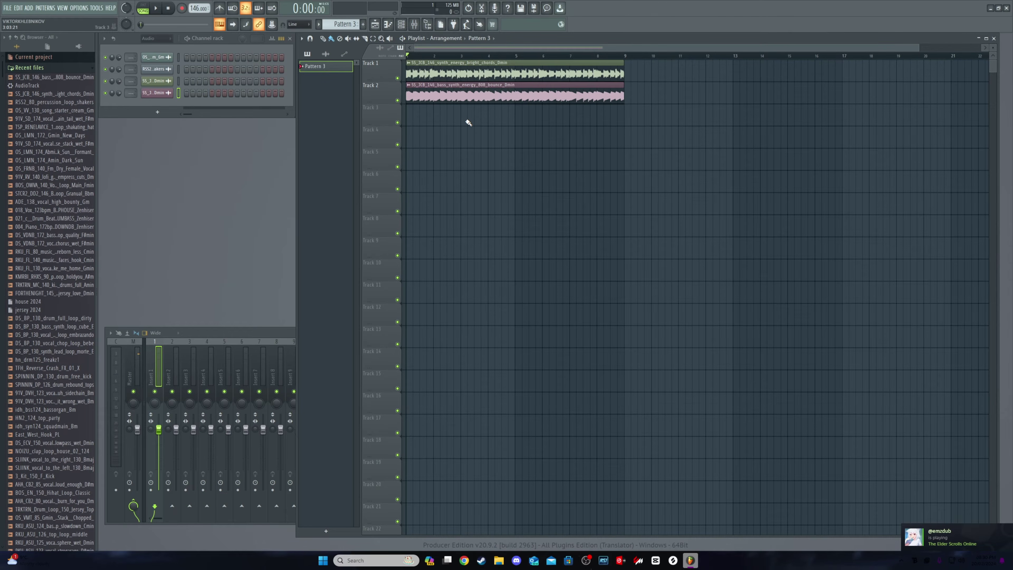
click(673, 561)
drag(581, 113, 658, 120)
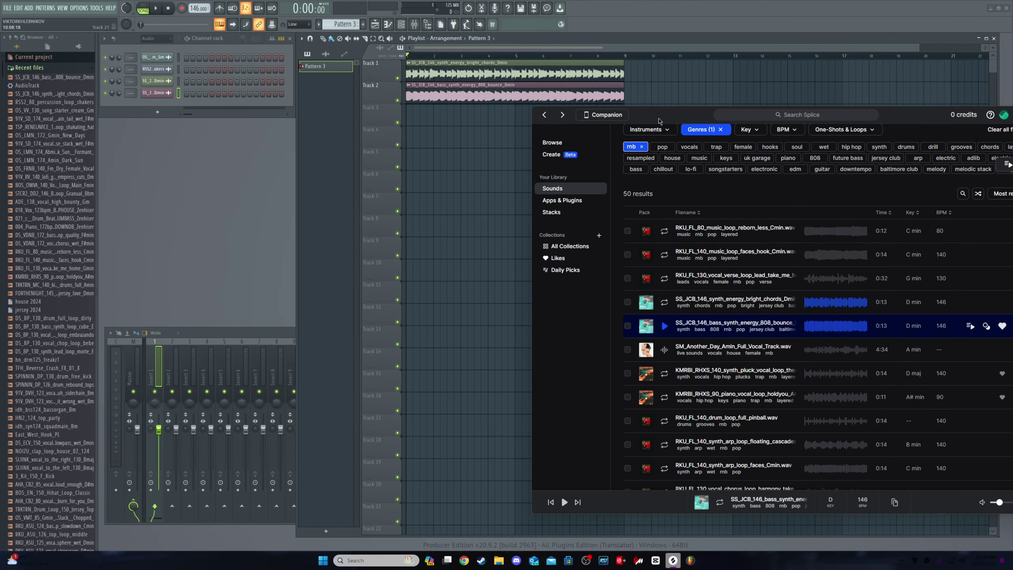
click(472, 95)
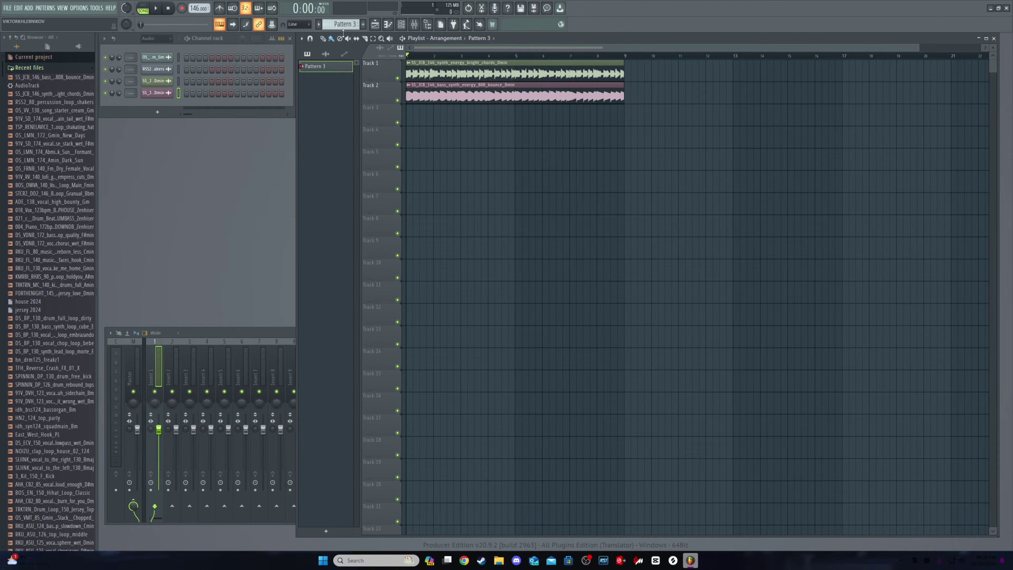
Mute the bass and chords clips in turn during playback to hear each loop alone, and unmute both
click(446, 92)
key(space)
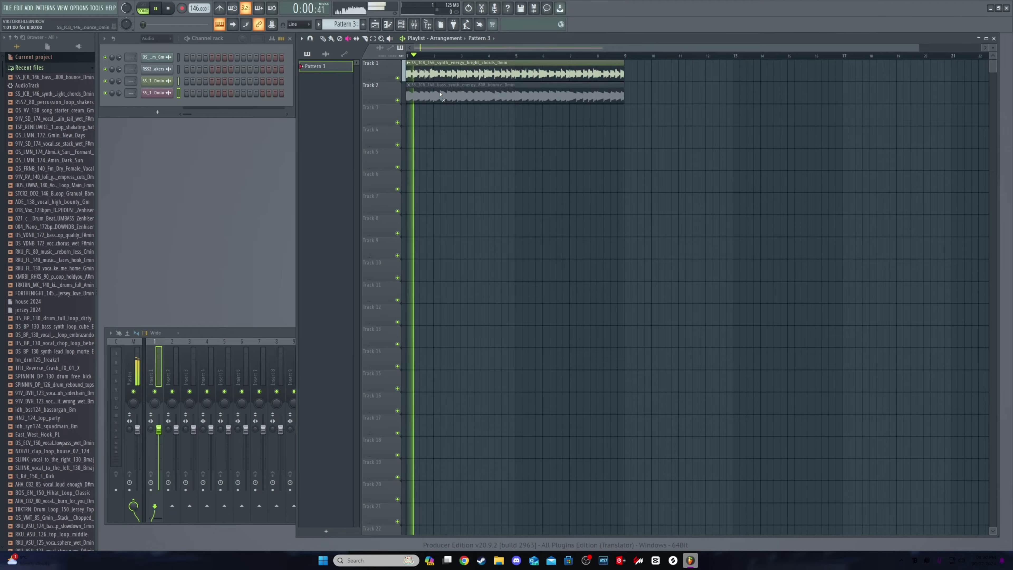
click(446, 74)
click(446, 95)
key(space)
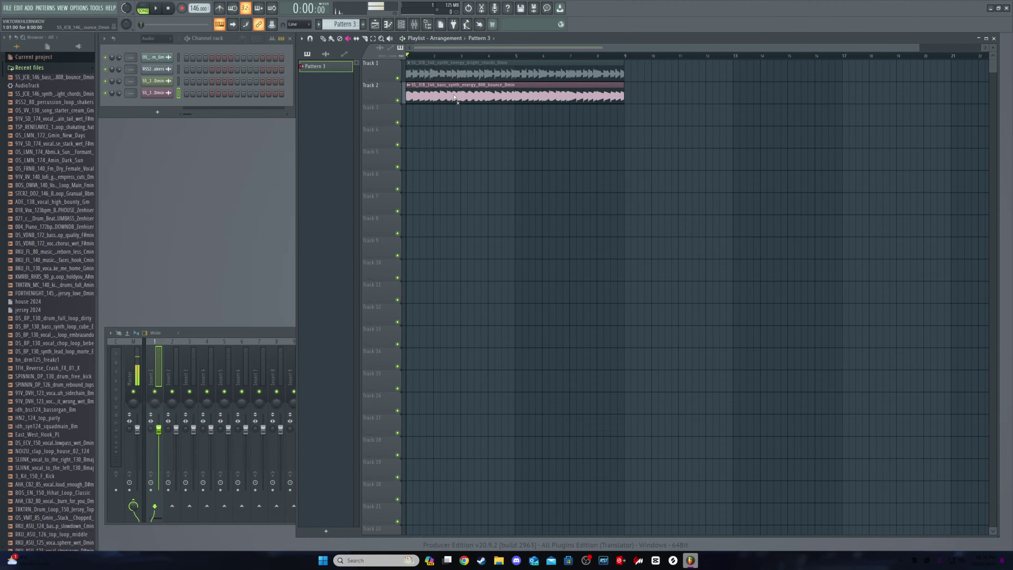
click(448, 73)
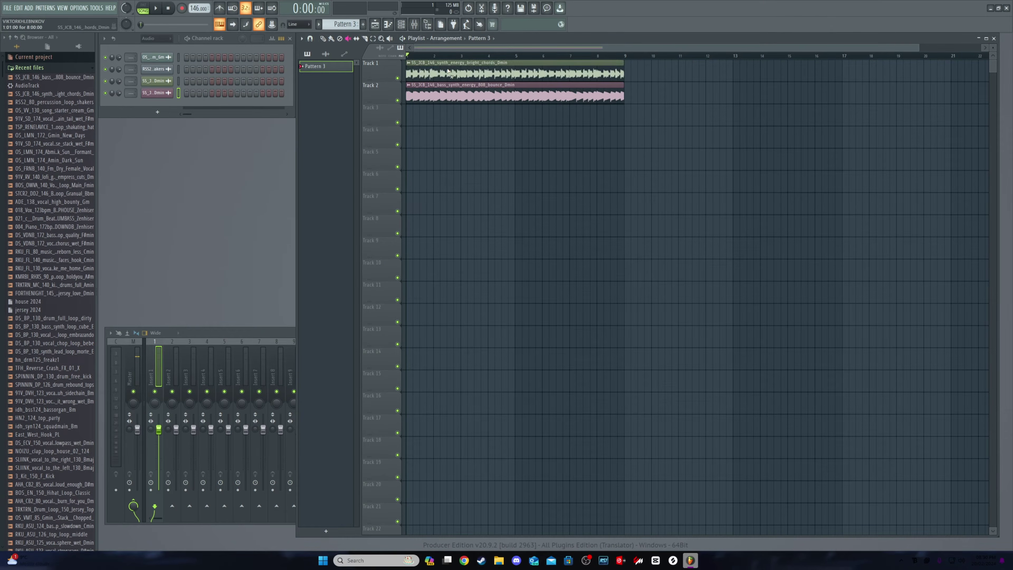
Add the AHA_CB2_85_vocal_lead_loop_loud_enough_D#m loop from Splice to the start of Track 3 and play the arrangement
click(673, 560)
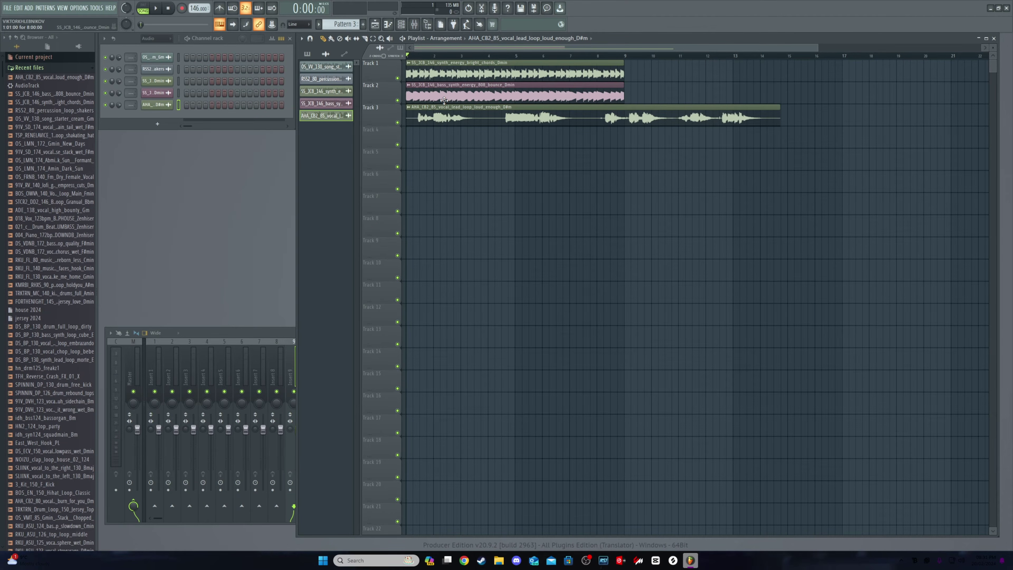
key(space)
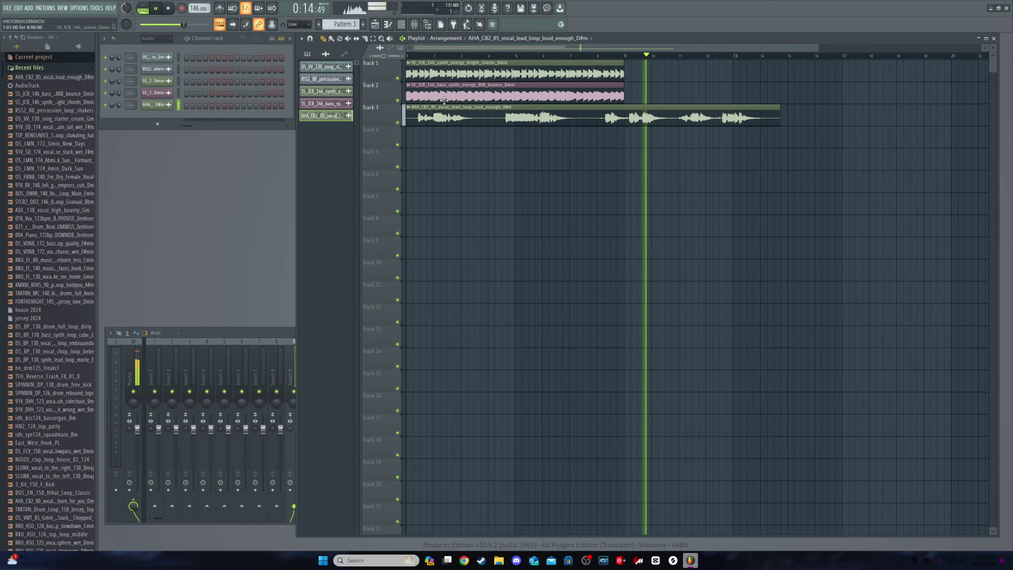
Stop playback and place a copy of the bright chords clip on Track 1 starting at bar 9
key(space)
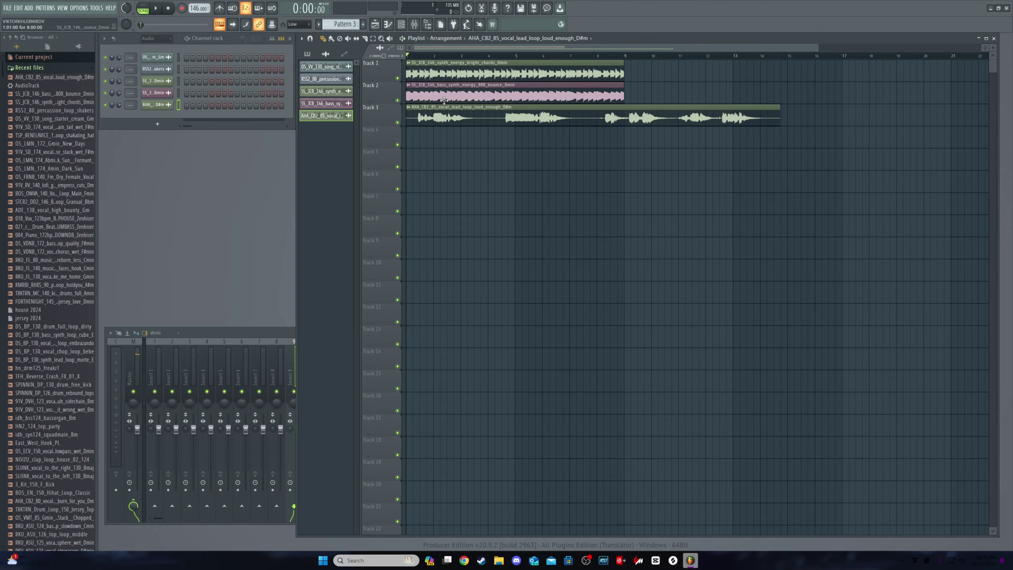
scroll(460, 114, up, 2)
scroll(460, 114, down, 3)
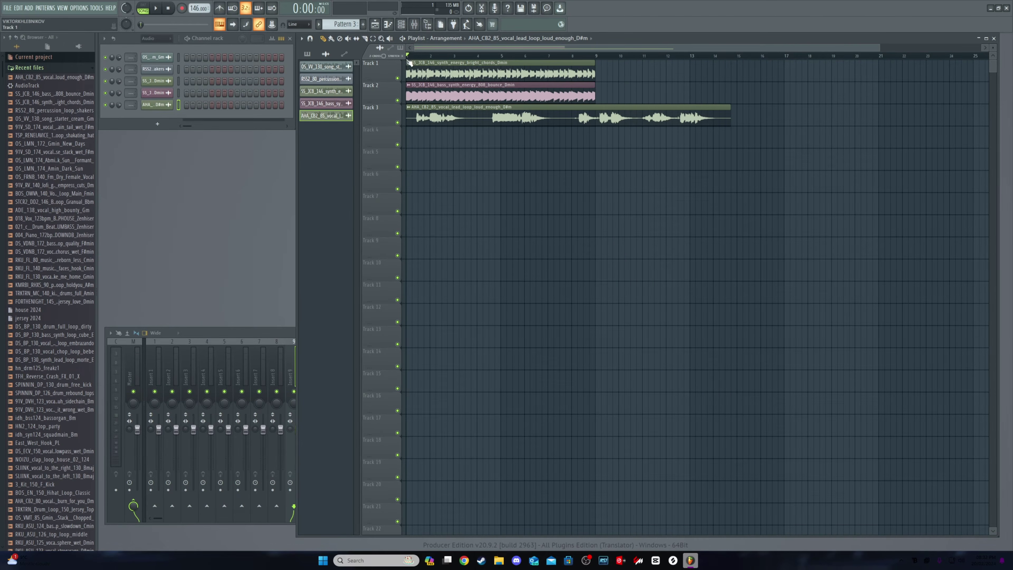
drag(592, 86, 596, 90)
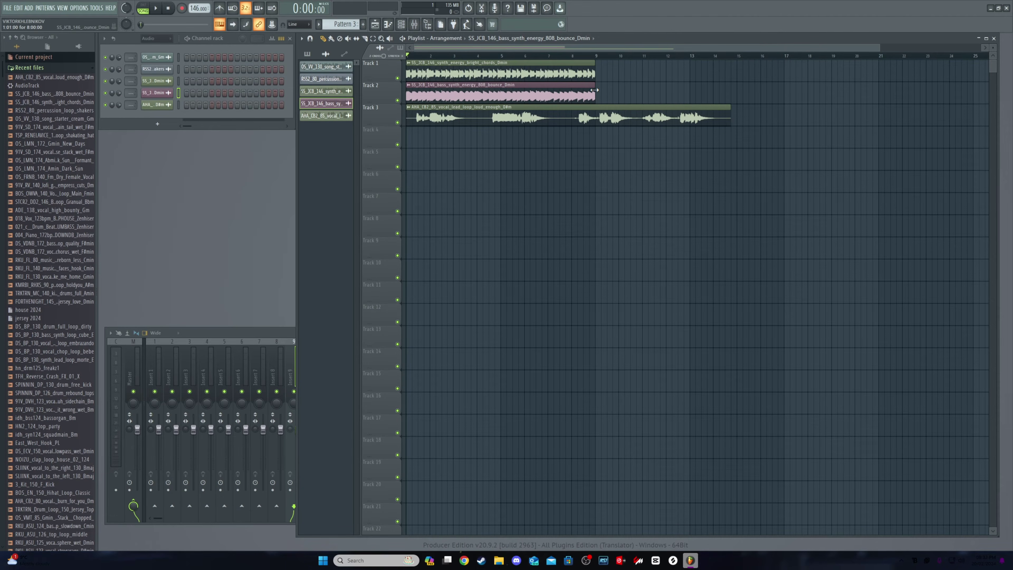
click(566, 74)
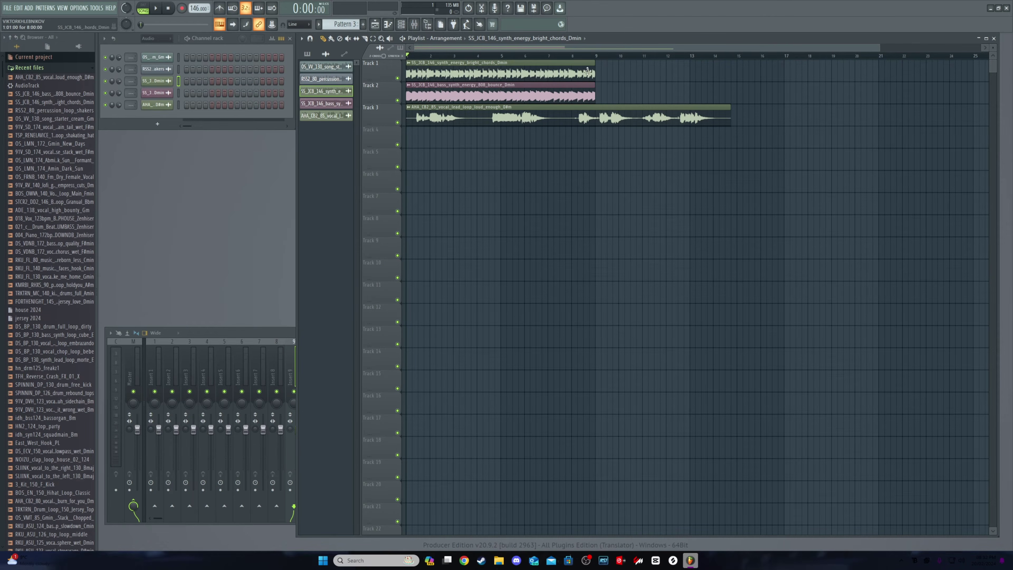
scroll(575, 47, up, 5)
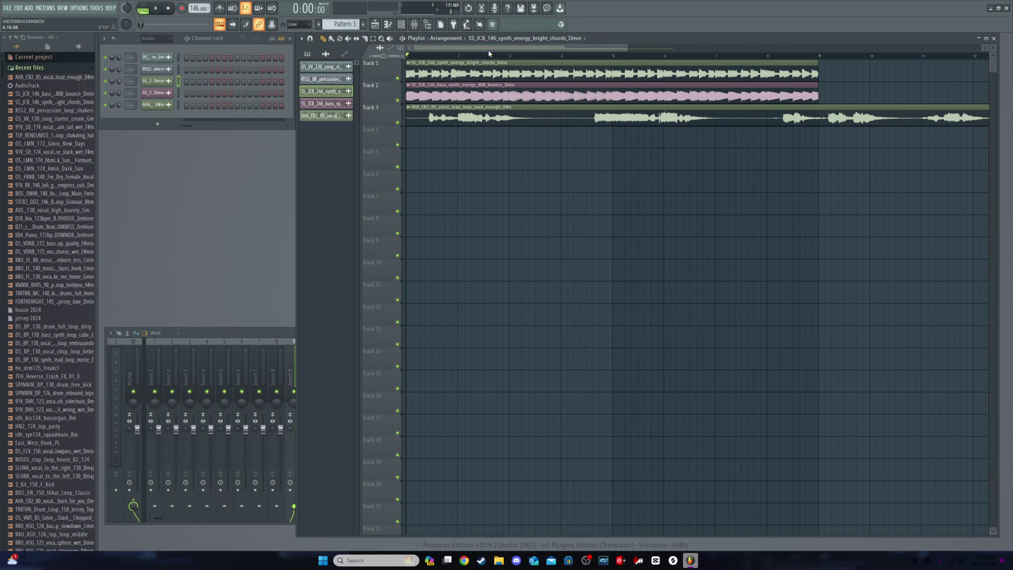
scroll(525, 45, down, 2)
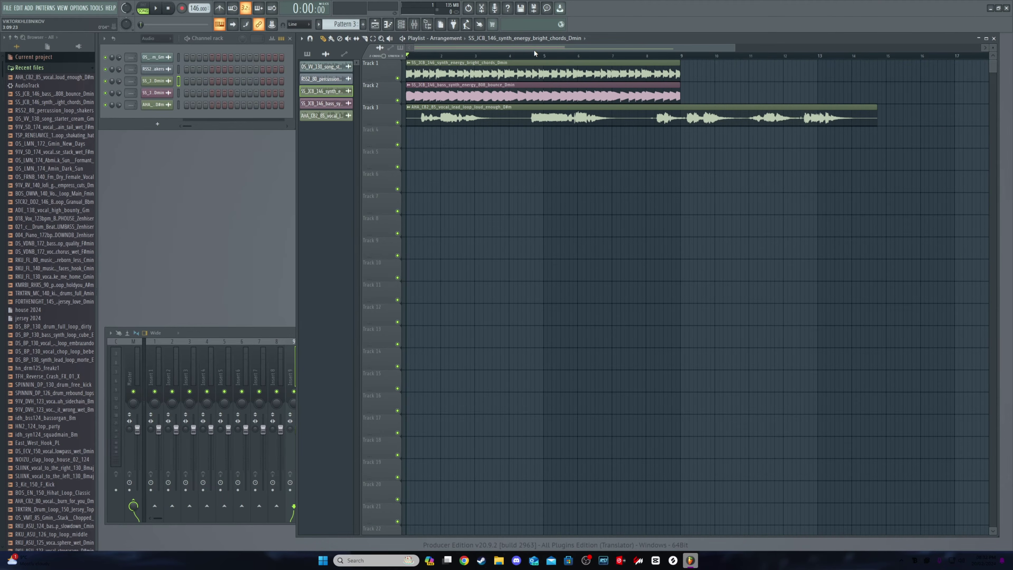
scroll(534, 50, down, 2)
scroll(537, 48, up, 2)
scroll(529, 73, up, 1)
scroll(529, 72, up, 2)
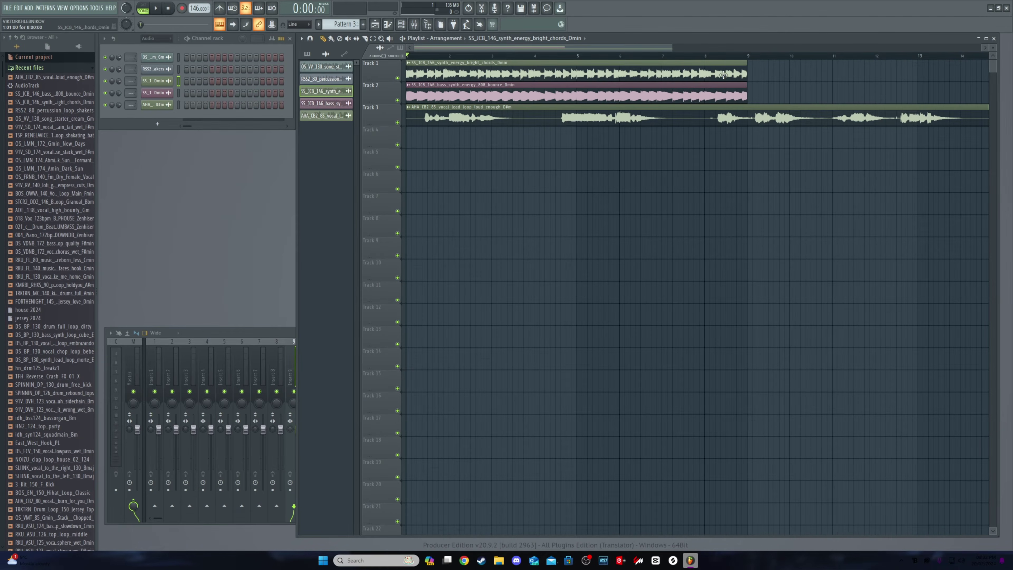
click(754, 73)
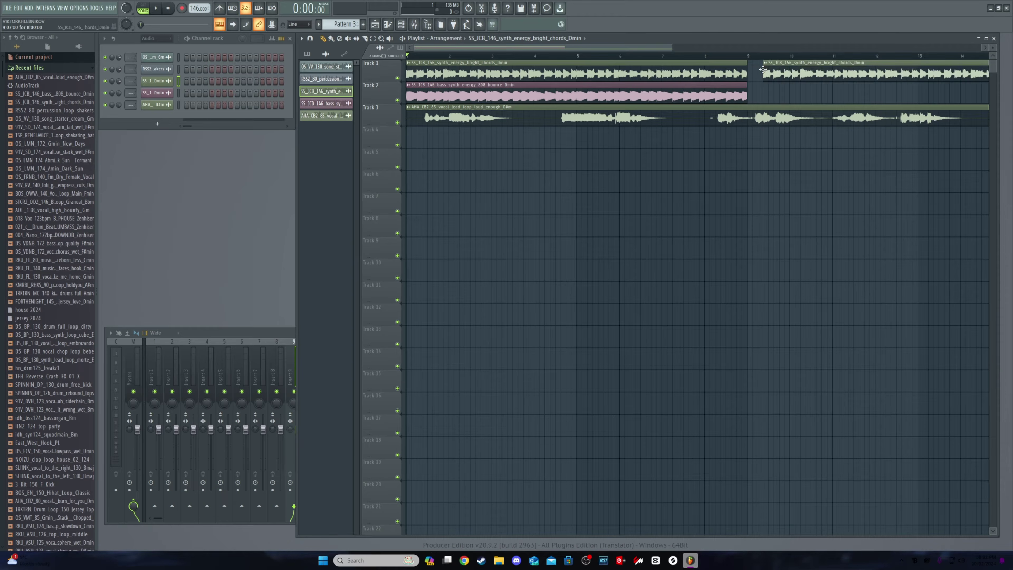
drag(820, 66, 764, 86)
Place a copy of the 808 bass clip on Track 2 starting at bar 9
click(742, 91)
click(763, 93)
scroll(749, 96, down, 1)
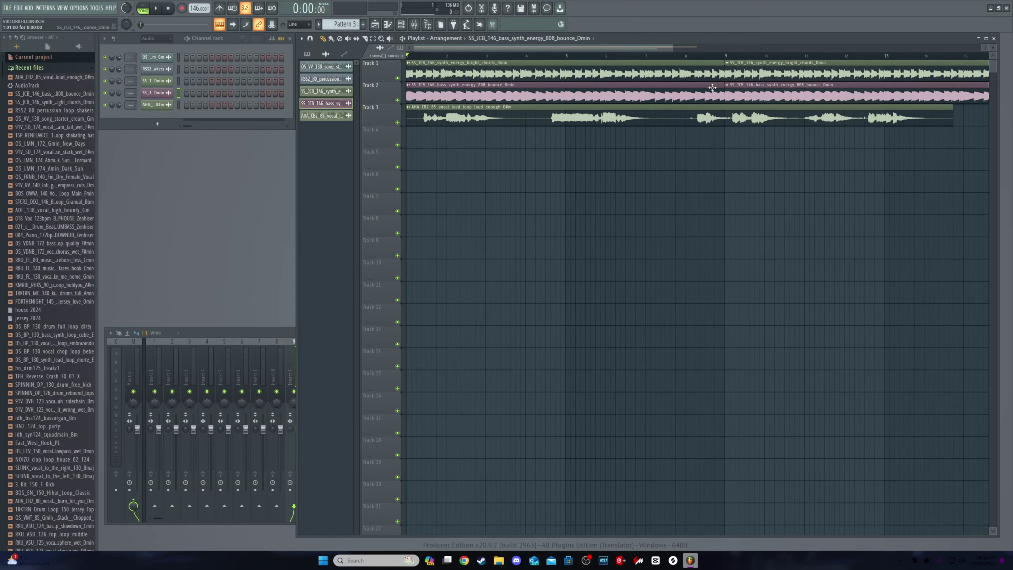
scroll(758, 99, down, 2)
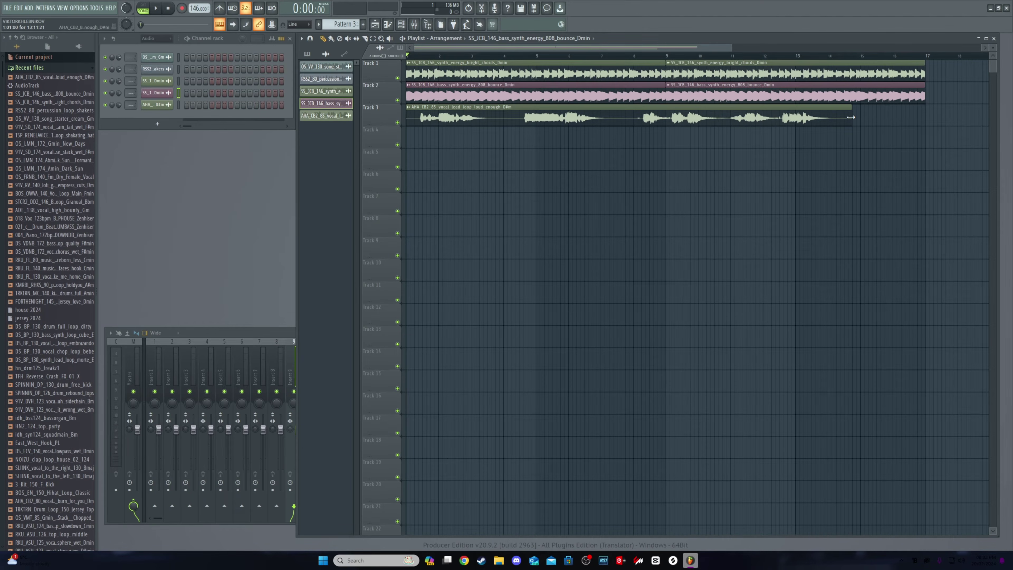
Play the doubled chords and bass with the vocal from the start, temporarily enlarging the playlist
key(space)
key(Return)
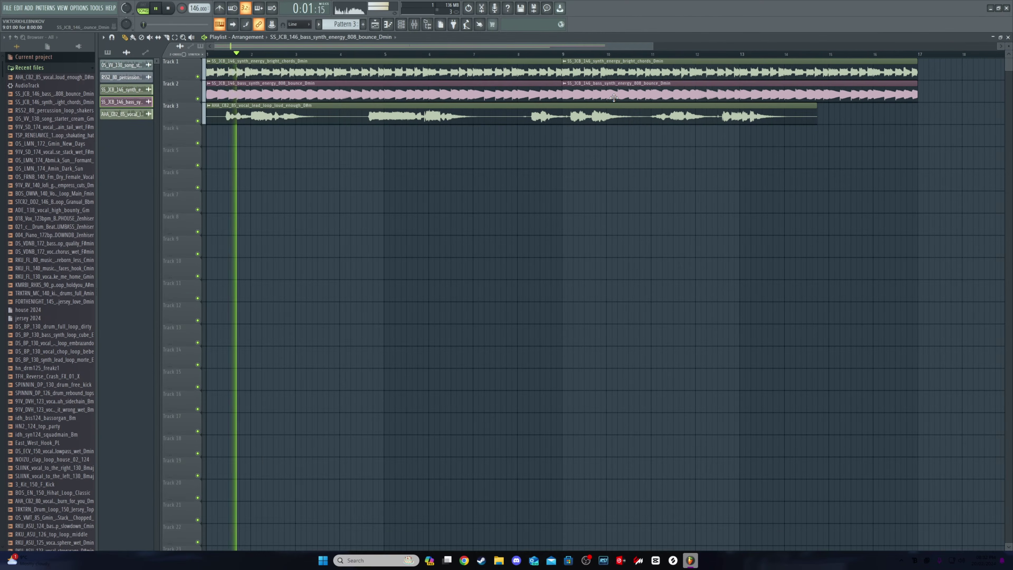
key(Return)
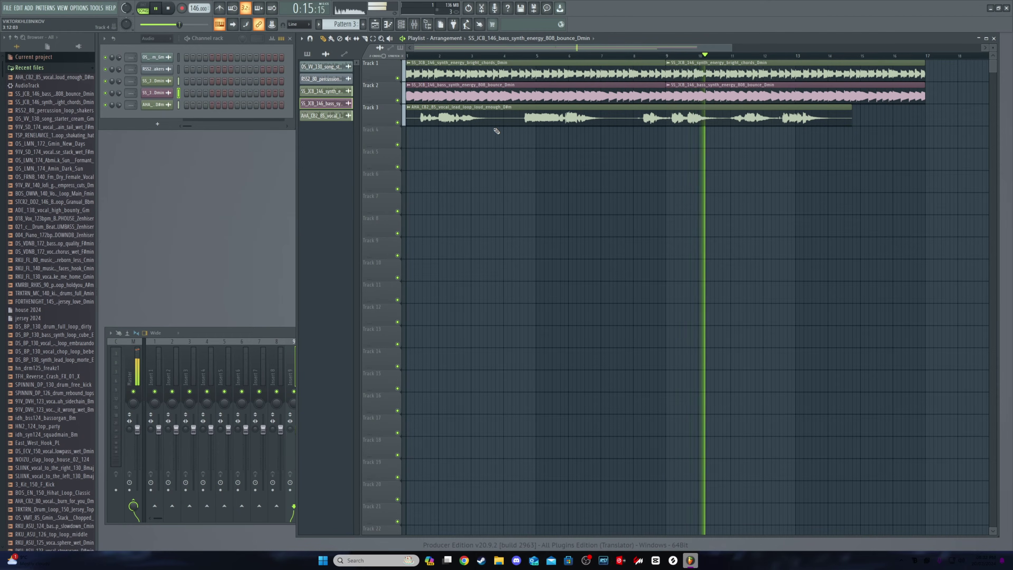
key(space)
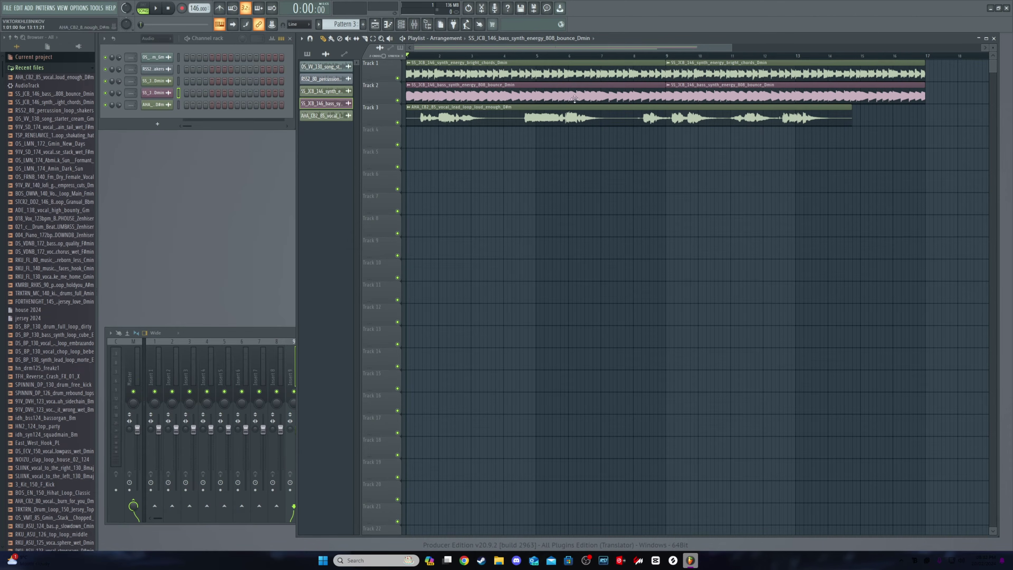
Try stretching the vocal clip on Track 3 to end at bar 17 and play the result
mouse_move(594, 57)
mouse_down()
mouse_move(848, 66)
mouse_move(411, 71)
mouse_up()
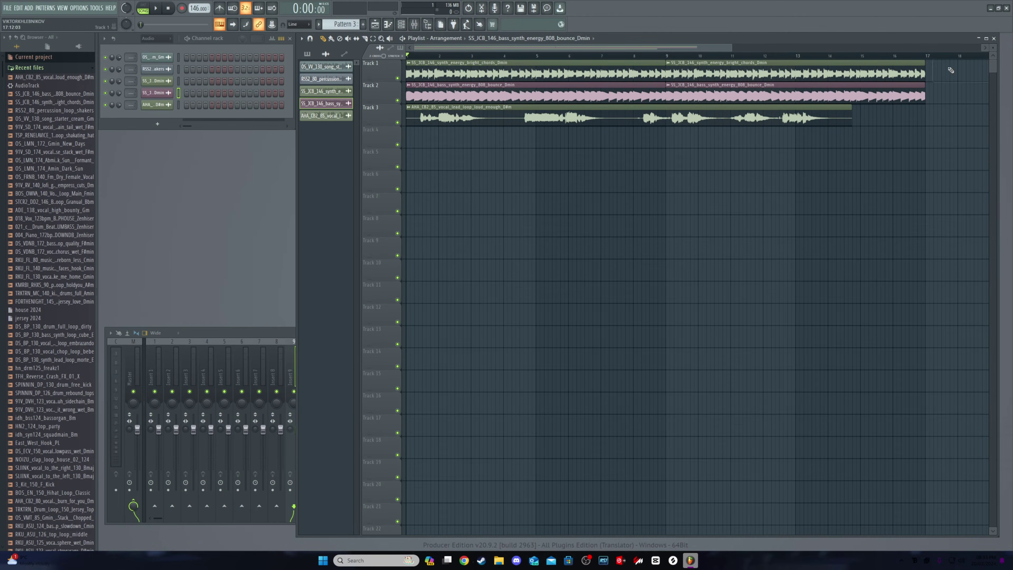
click(571, 116)
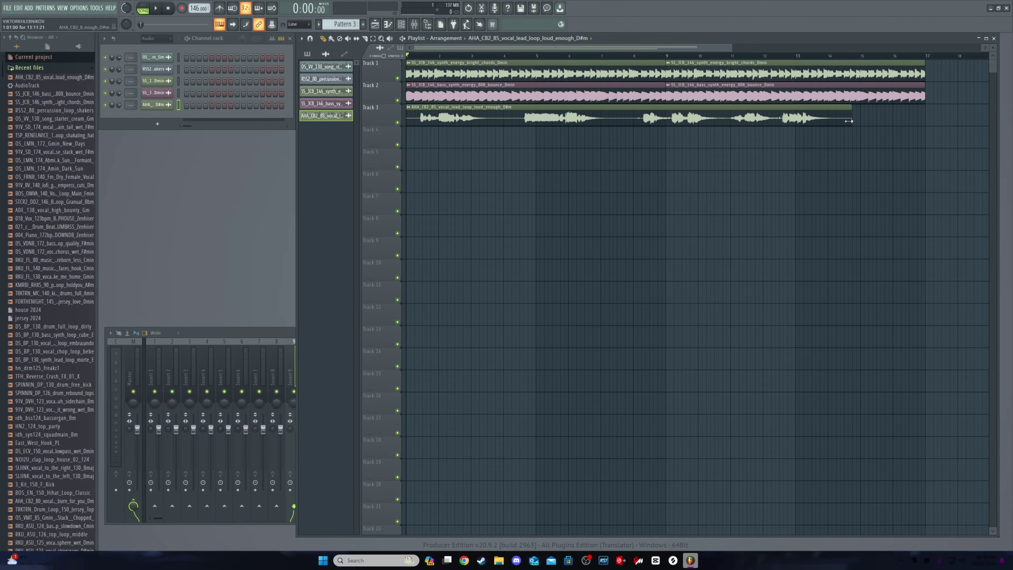
drag(849, 120, 923, 119)
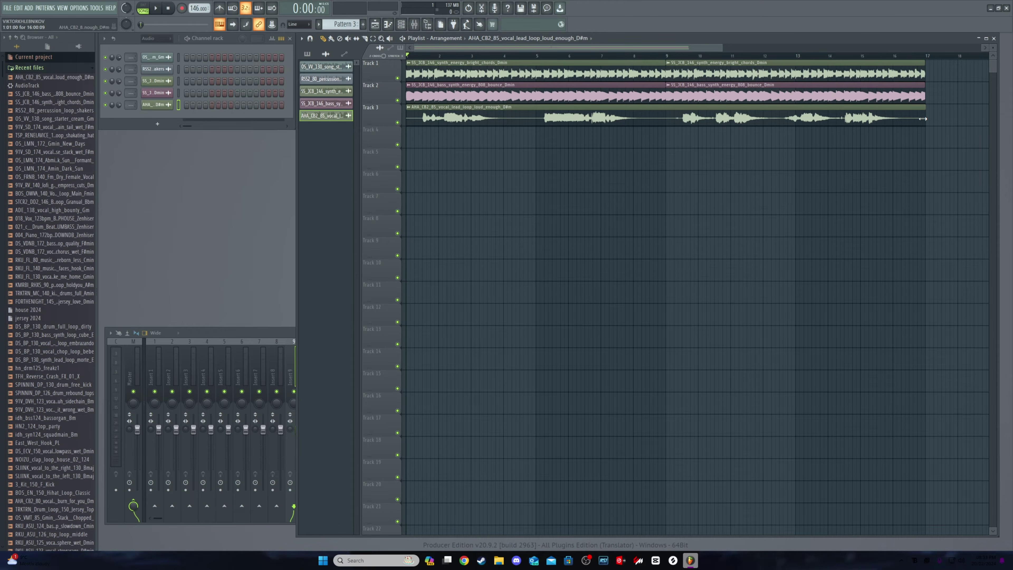
key(space)
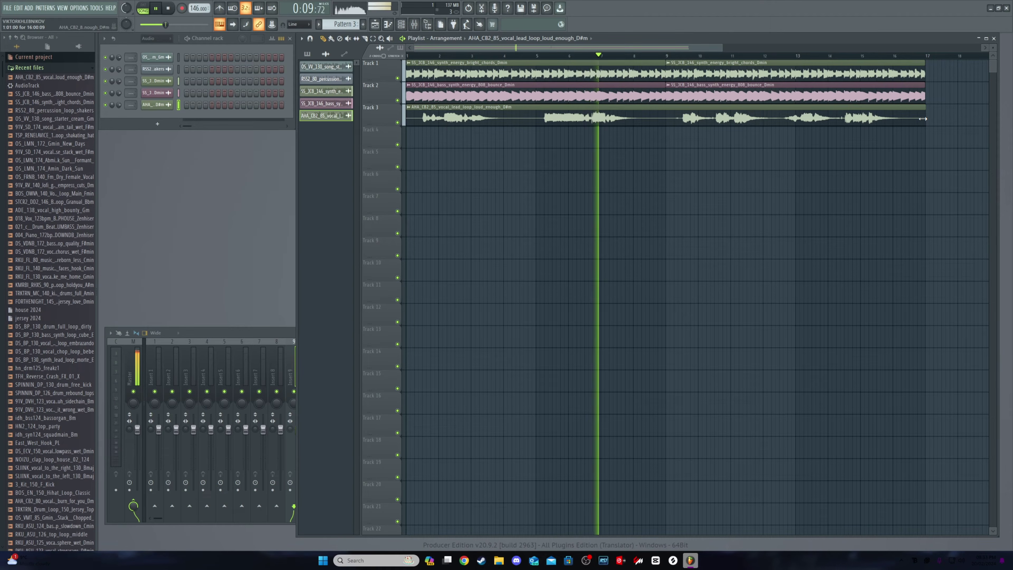
key(space)
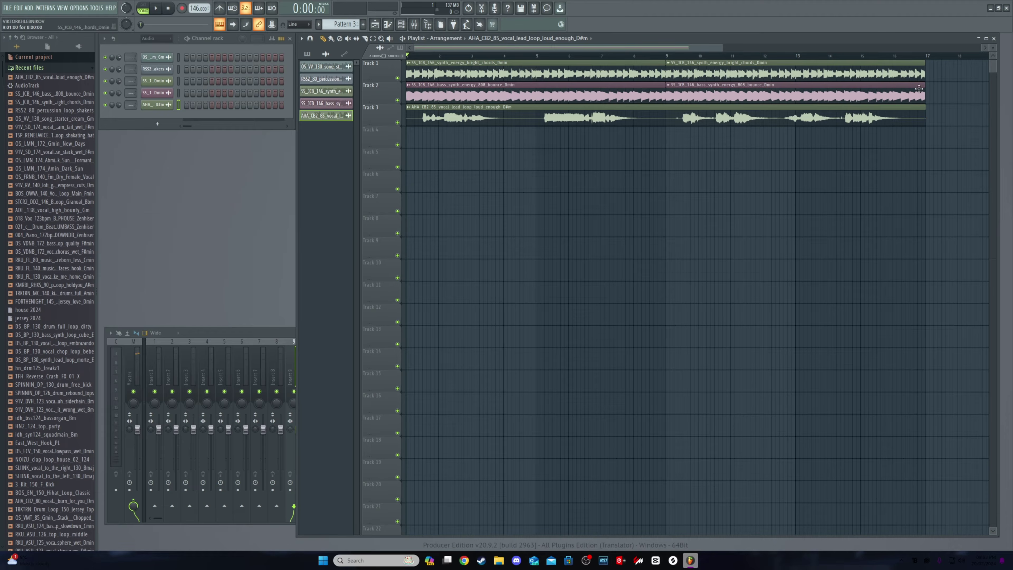
Try shortening the stretched vocal clip on Track 3 to end at about bar 15.5
drag(925, 111, 879, 110)
scroll(611, 132, up, 6)
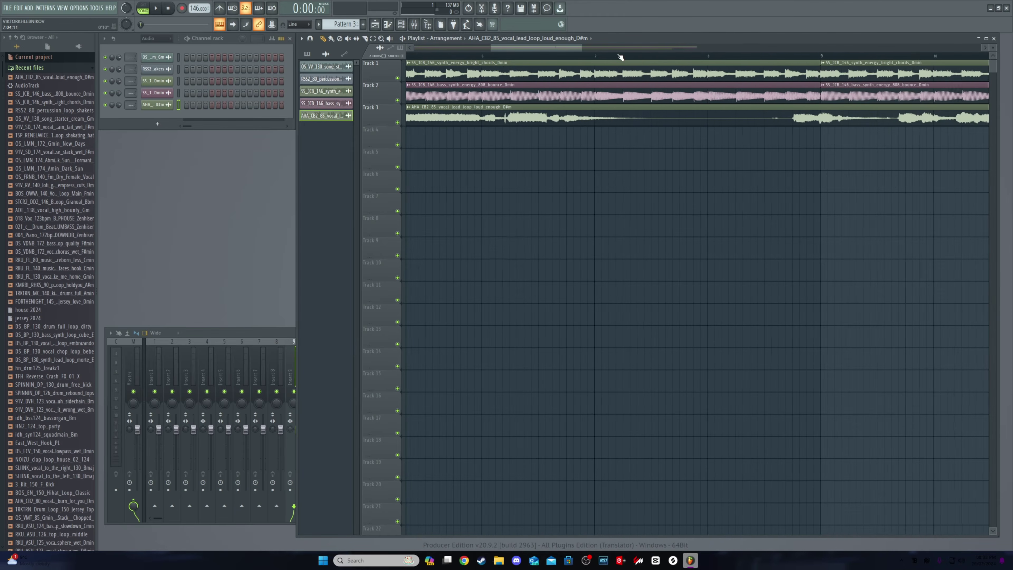
scroll(559, 104, up, 3)
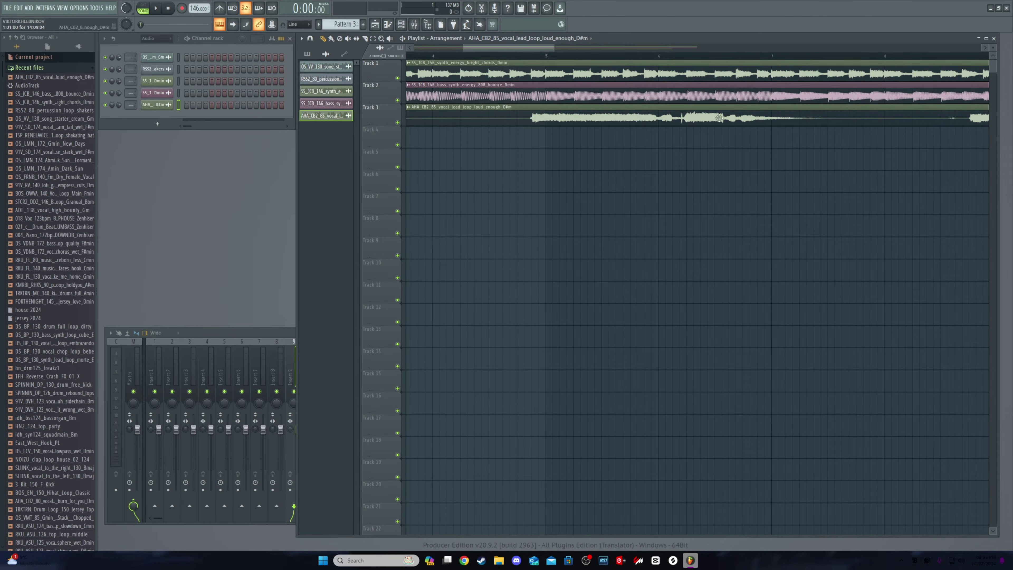
scroll(694, 114, down, 4)
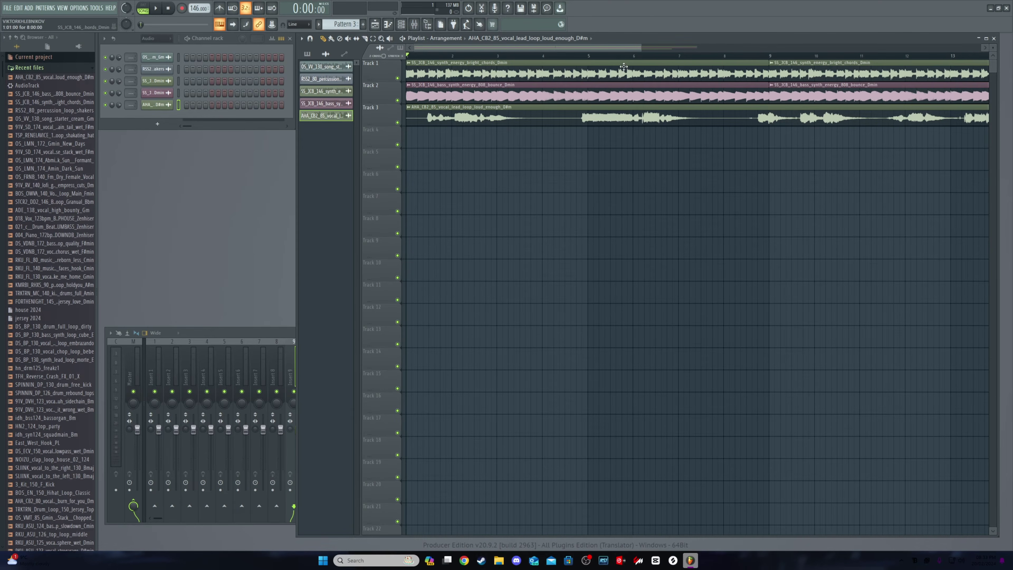
scroll(568, 71, down, 3)
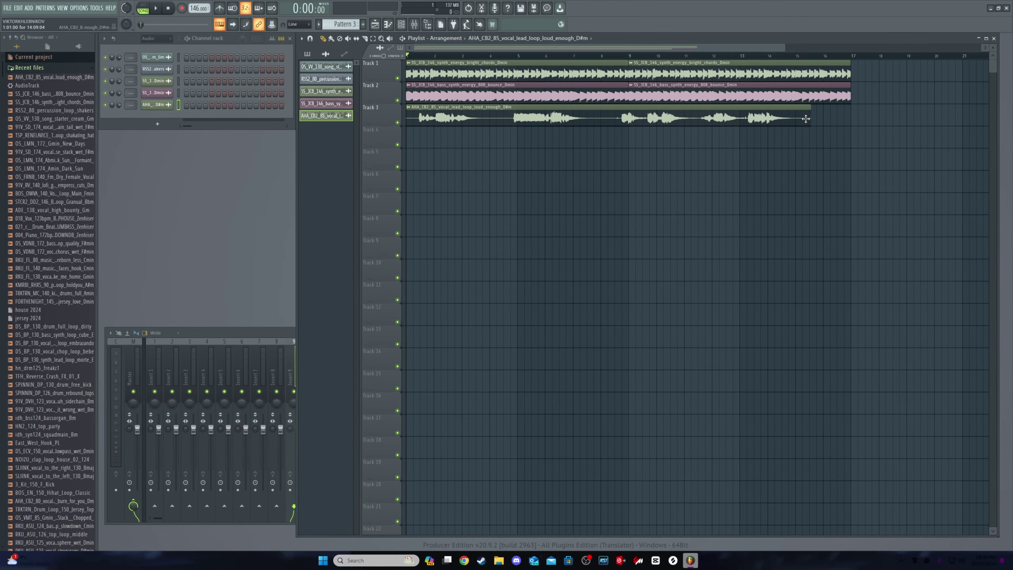
Try shortening the Track 3 vocal clip to about bar 14.4 and to about bar 14, playing each version
drag(807, 118, 778, 118)
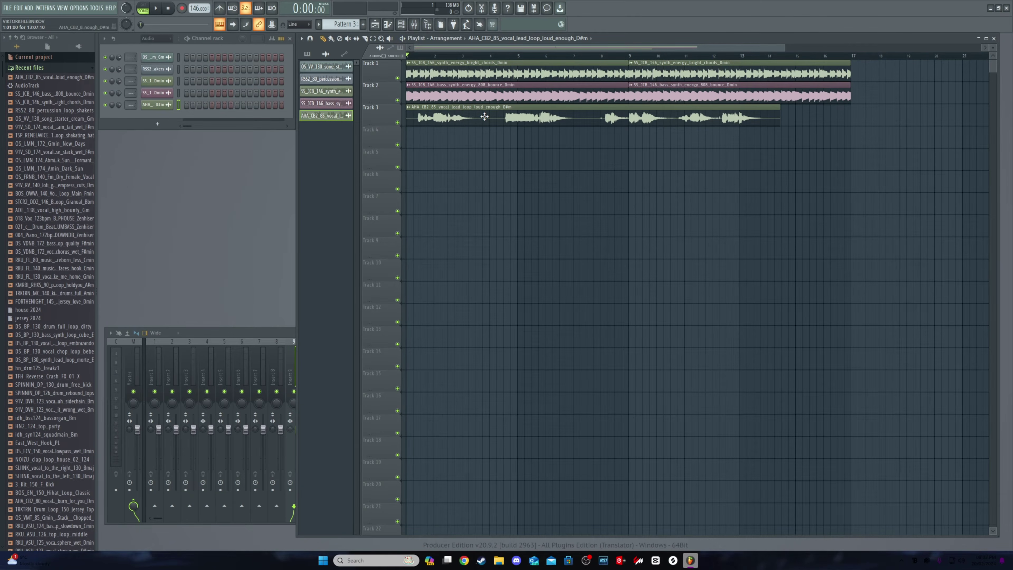
key(space)
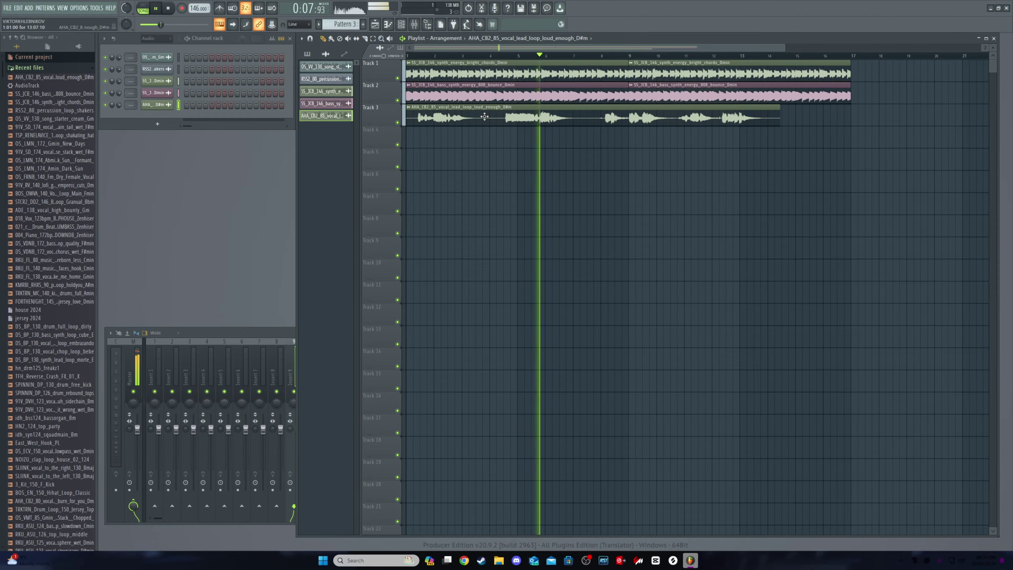
key(space)
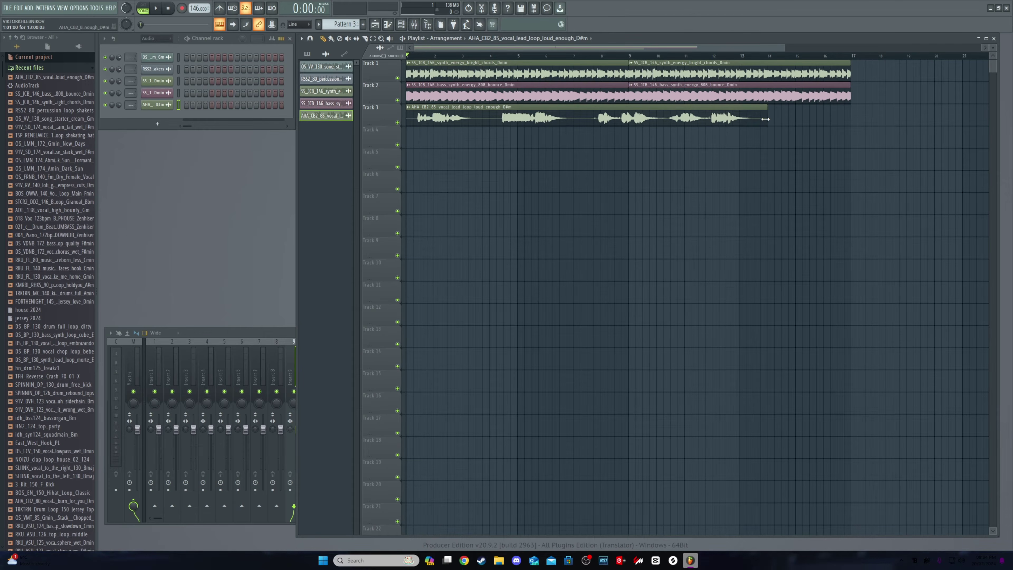
key(space)
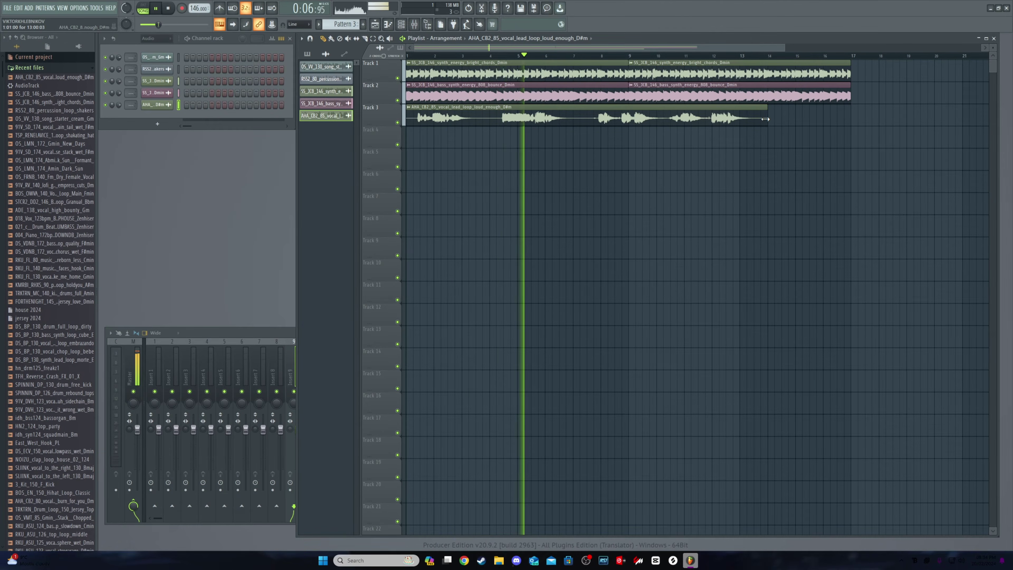
Replace the vocal on Track 3 with the AHA_CB2_80_vocal_lead_loop_burn_for_you_Dm loop from the start and play the arrangement
key(space)
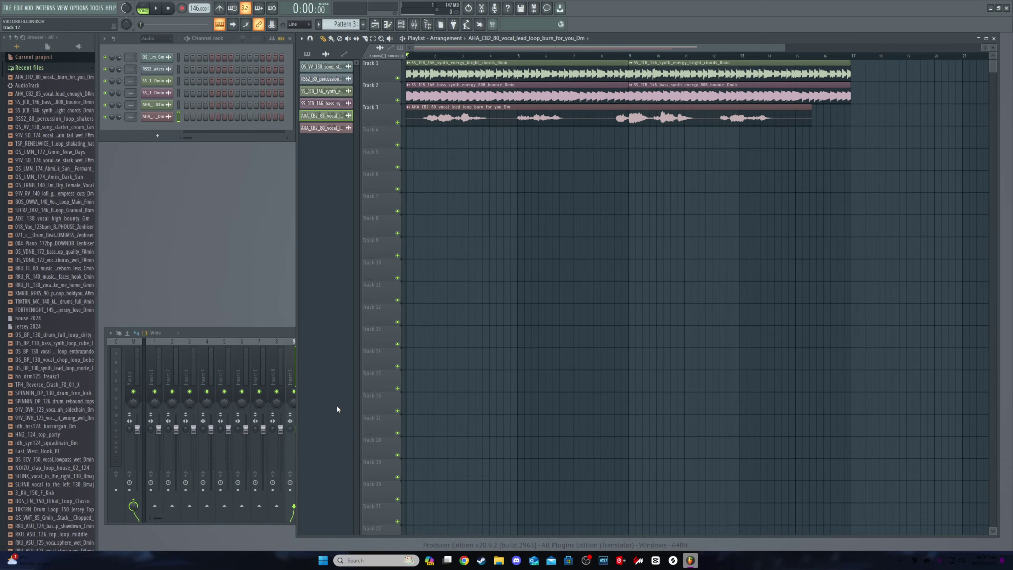
key(space)
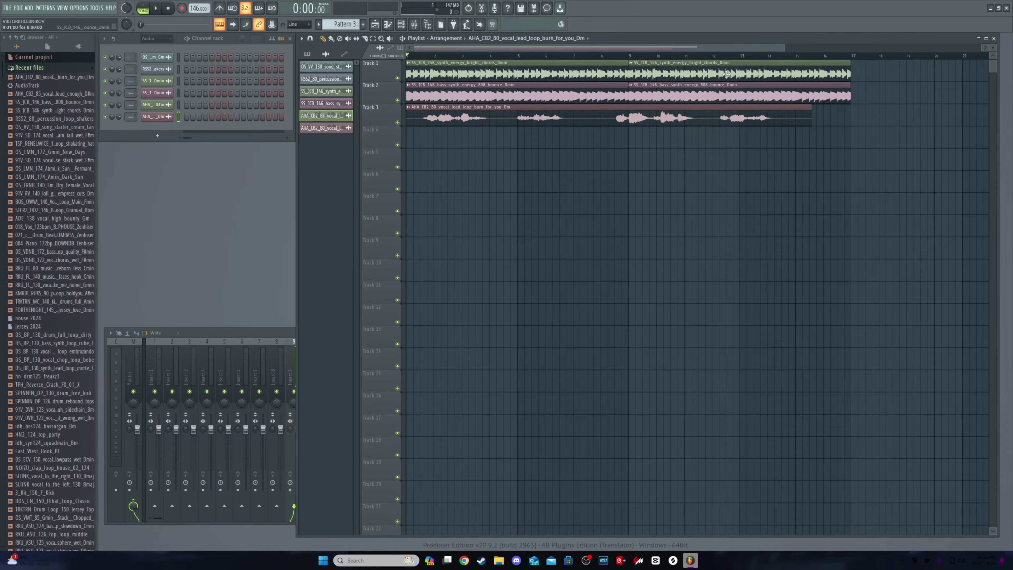
scroll(452, 112, up, 3)
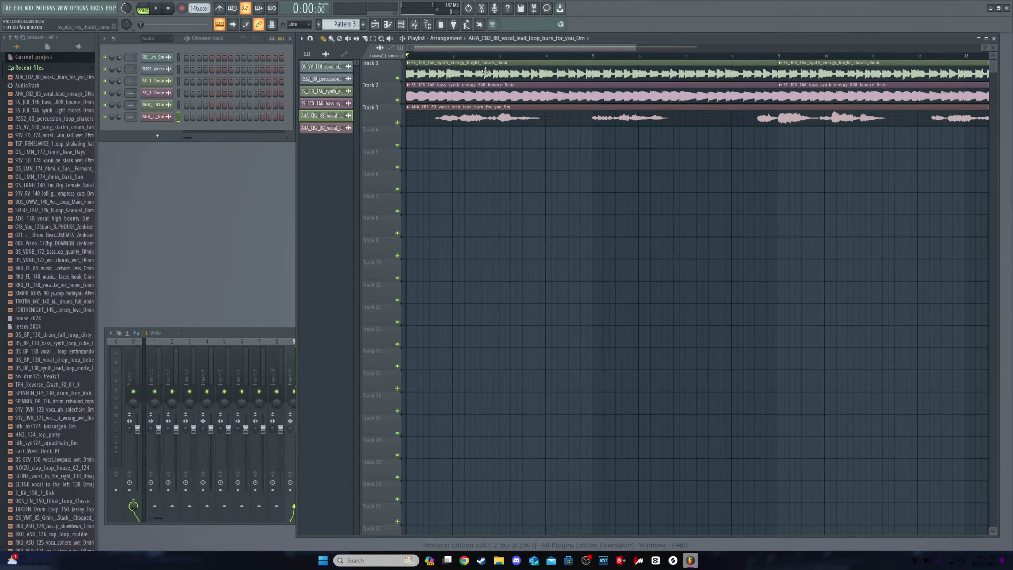
scroll(486, 71, down, 1)
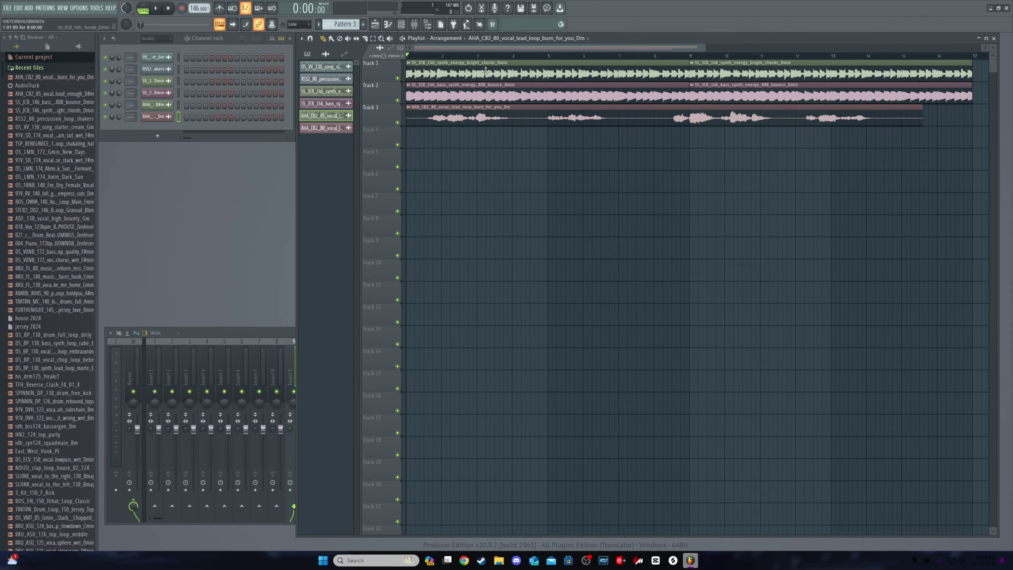
key(space)
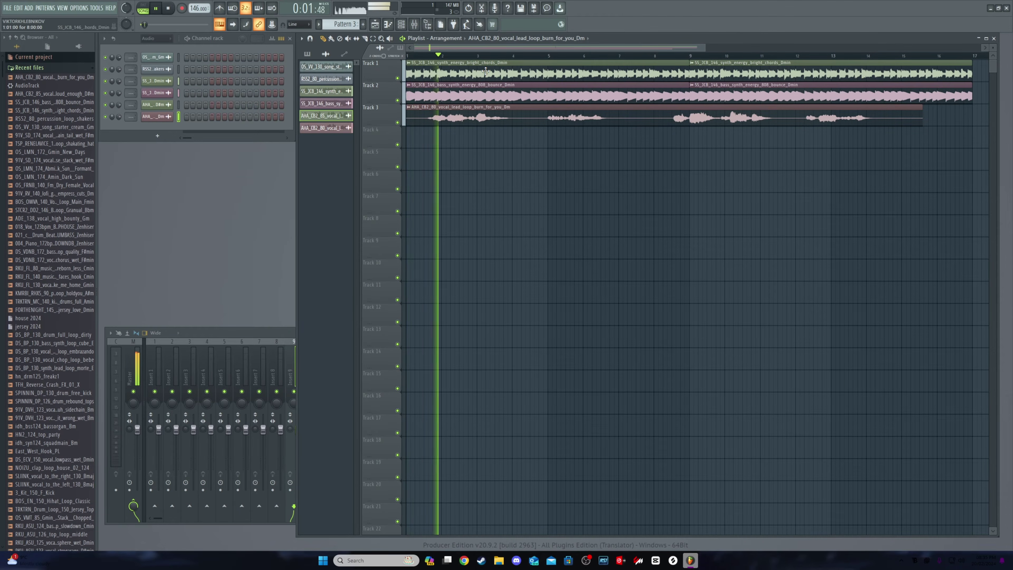
key(space)
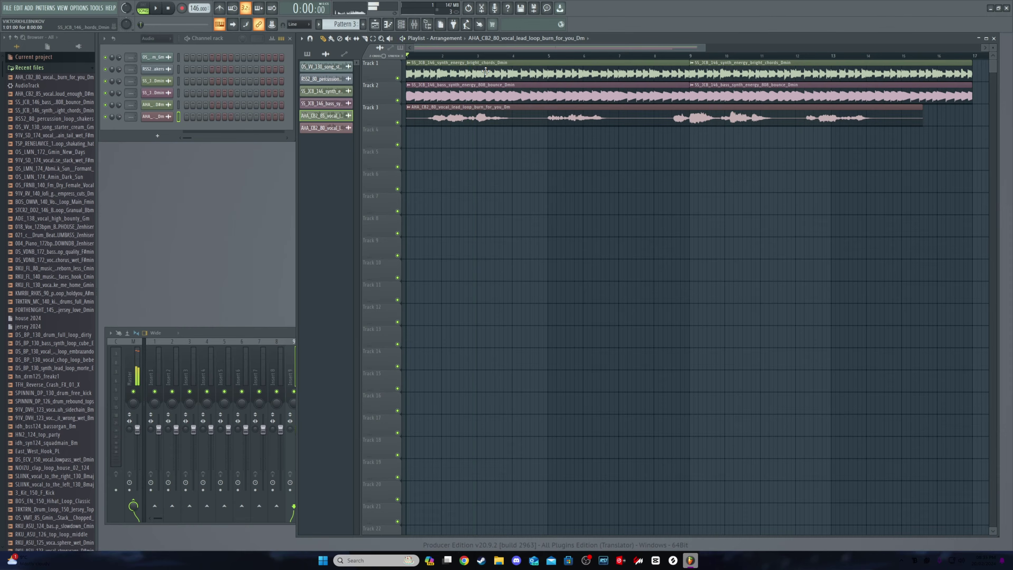
Delete the first 808 bass clip on Track 2, keeping the copy at bar 9
scroll(486, 71, down, 2)
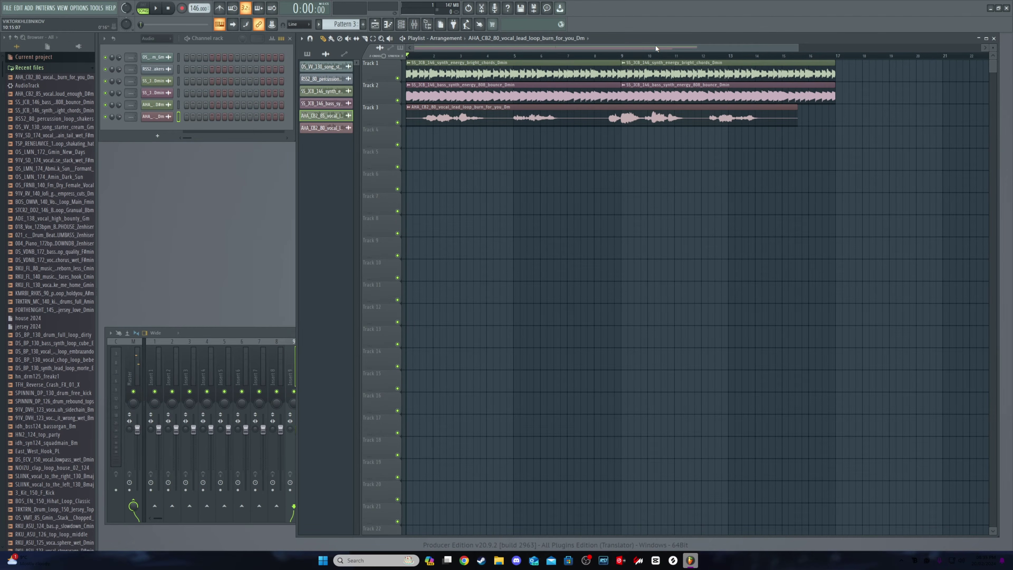
right_click(496, 90)
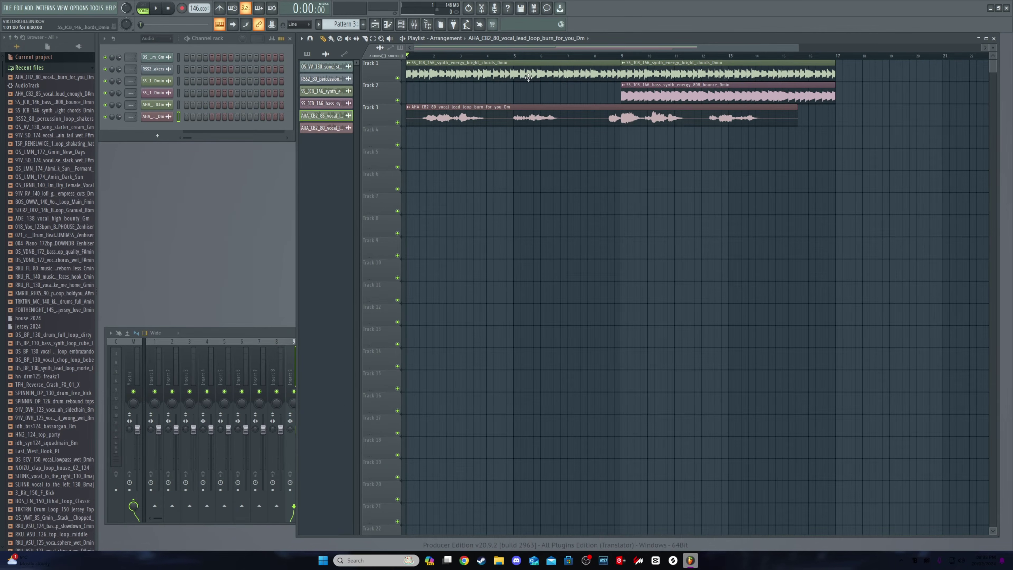
key(ctrl+z)
right_click(493, 86)
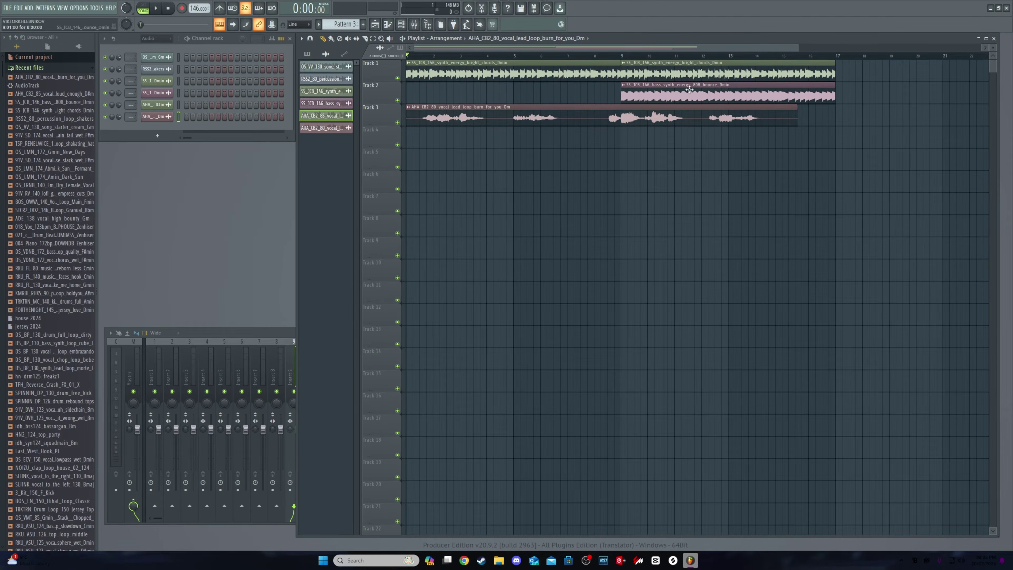
click(327, 104)
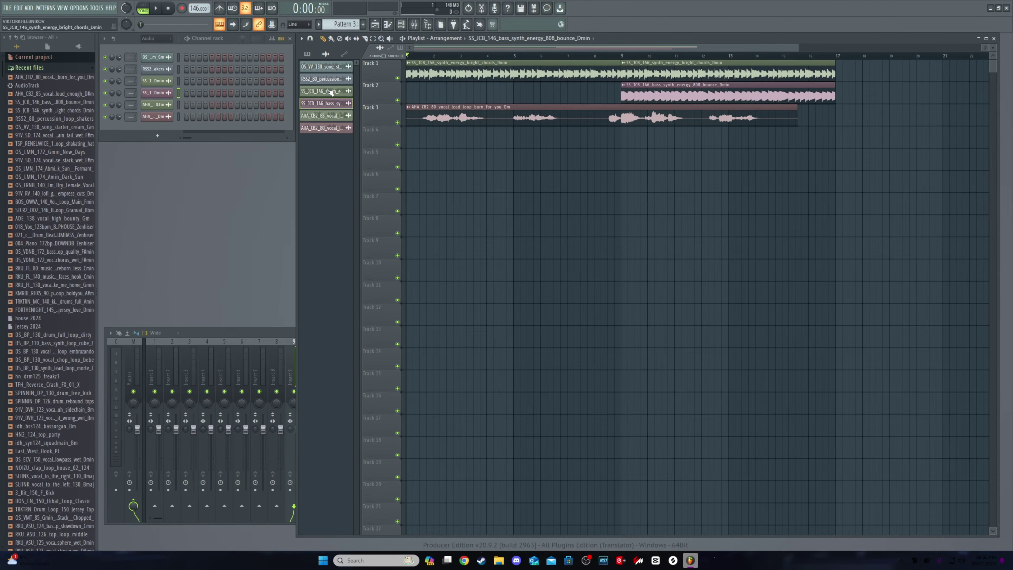
click(673, 566)
drag(876, 135, 776, 138)
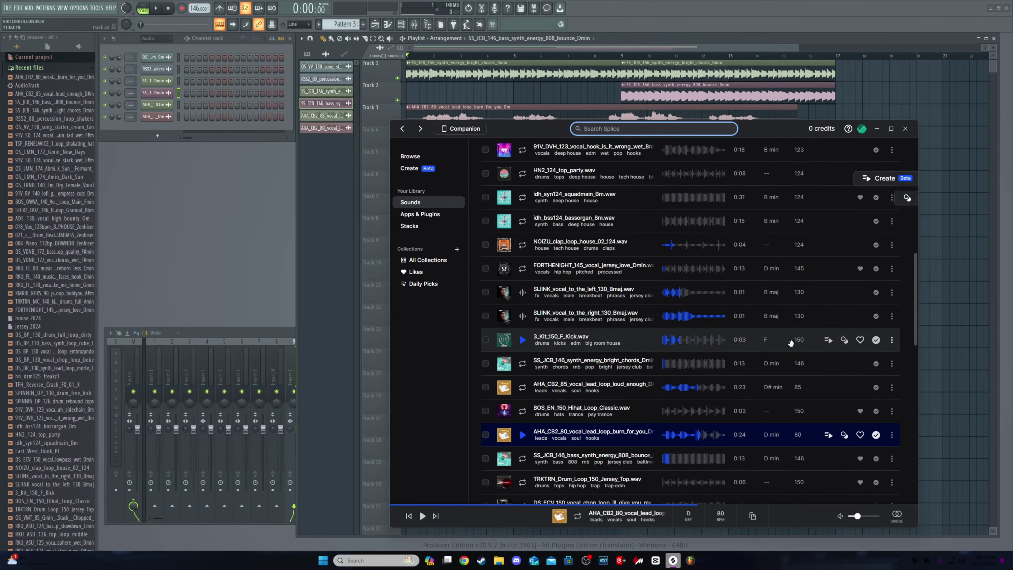
click(892, 436)
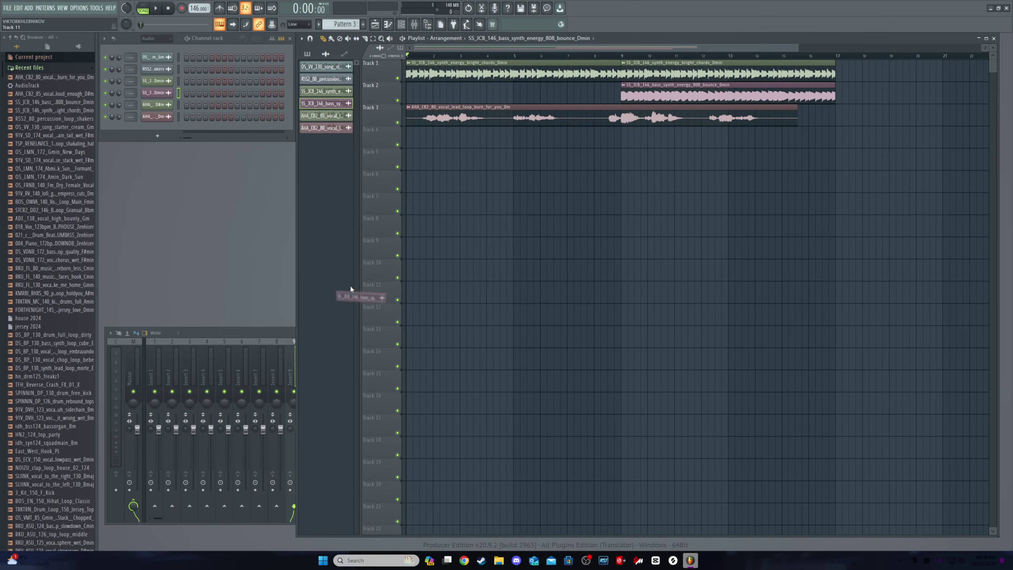
click(350, 285)
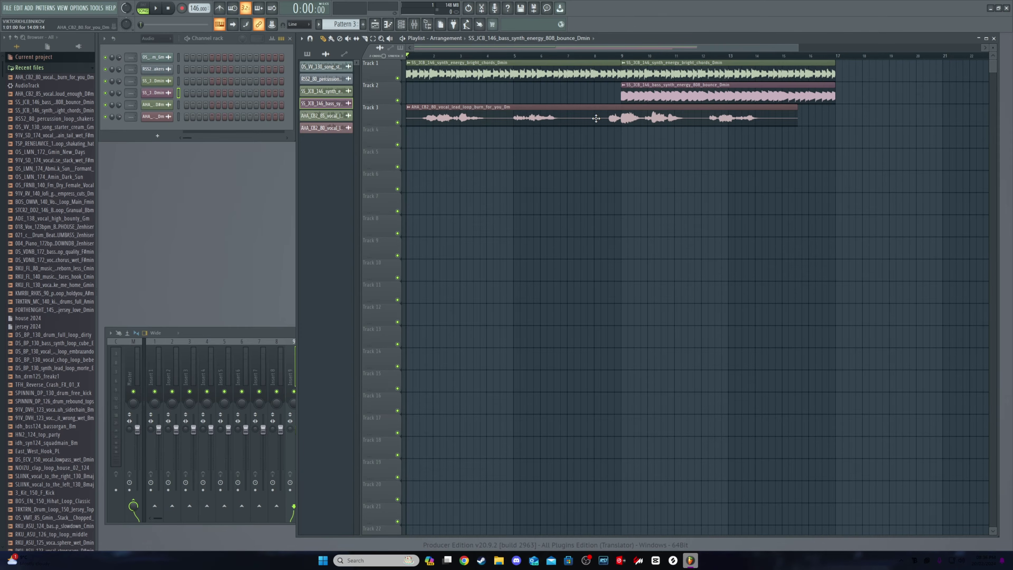
Try the Track 3 vocal clip at bar 9, move it back to bar 1 and play the arrangement
drag(541, 120, 756, 119)
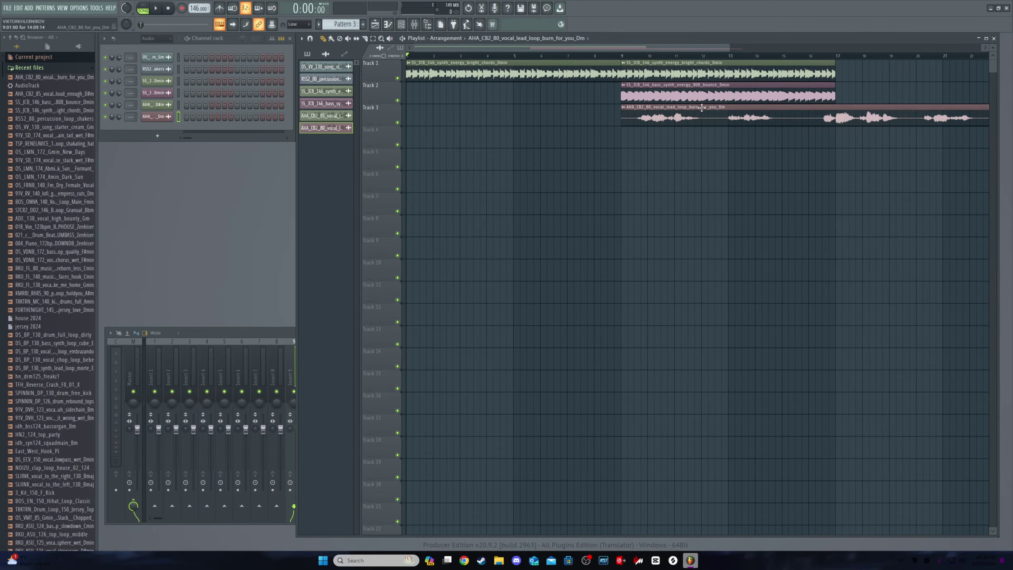
drag(703, 108, 461, 116)
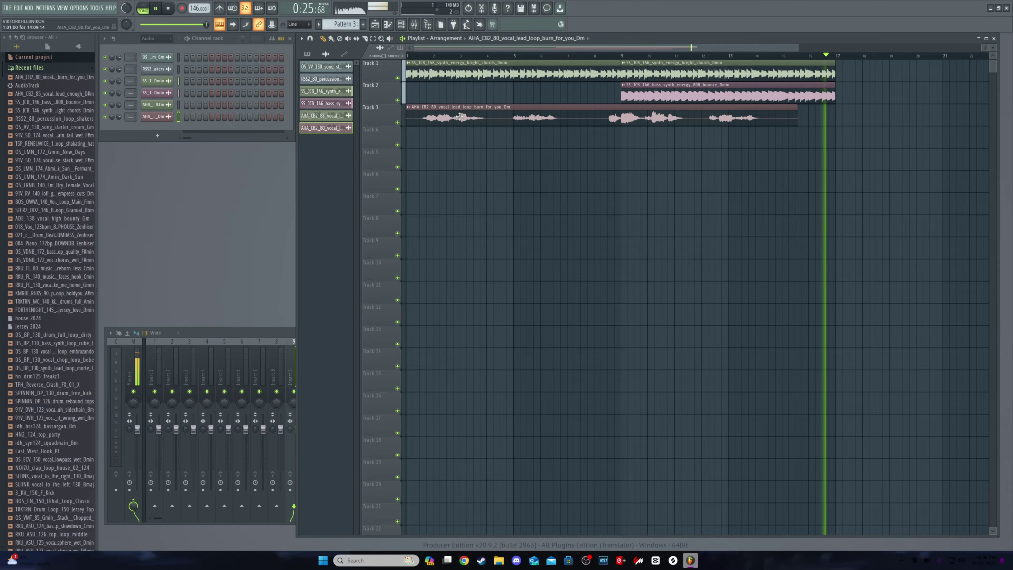
key(space)
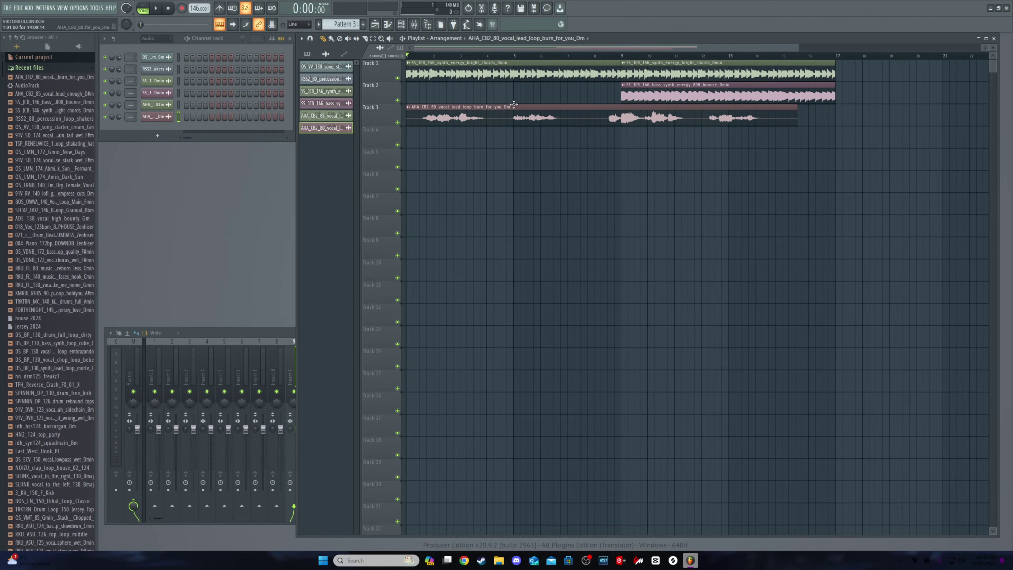
Lower the Track 3 vocal clip's channel volume to about 82% while playing the arrangement, and close its settings
double_click(509, 116)
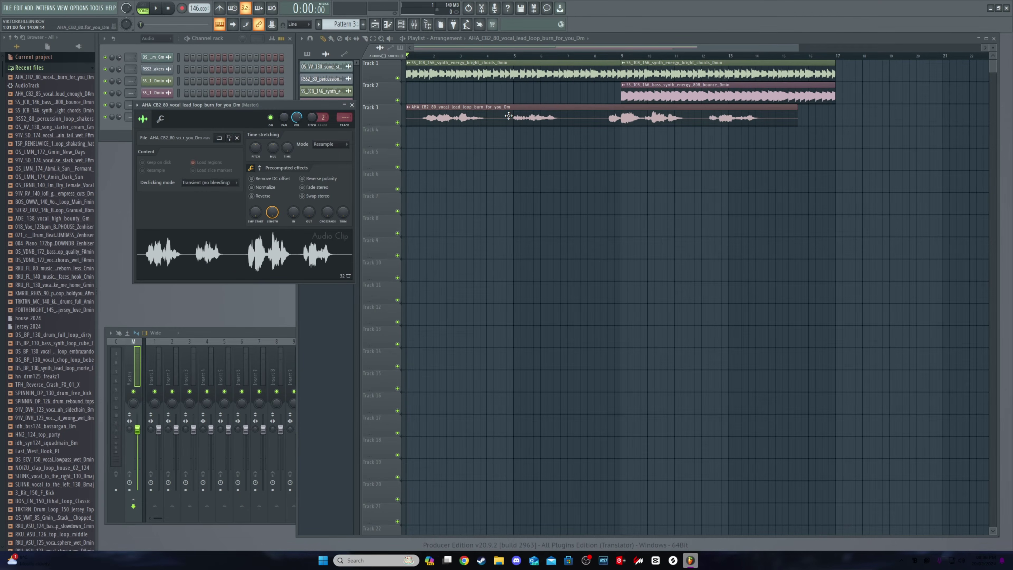
click(468, 118)
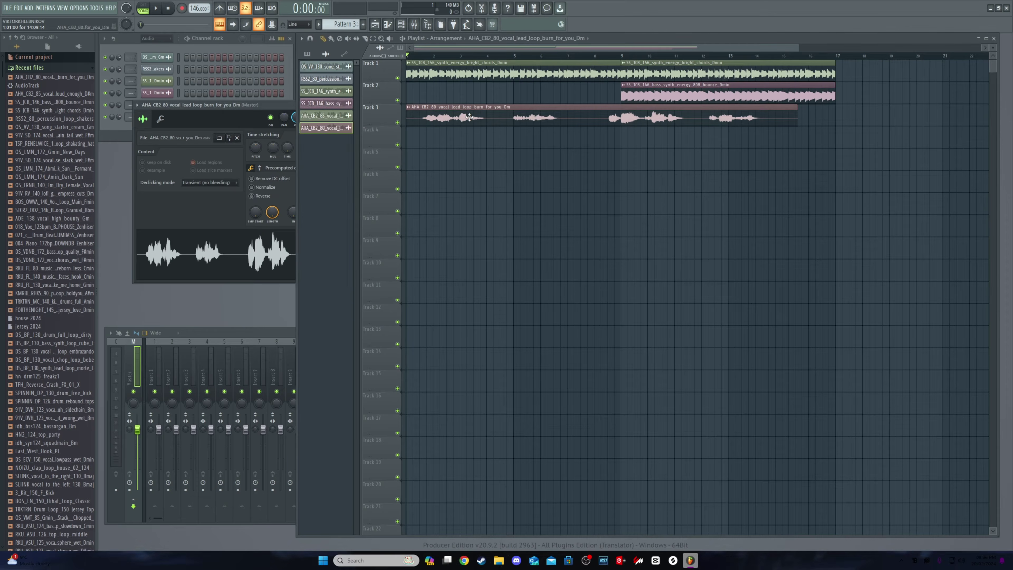
click(241, 115)
click(392, 116)
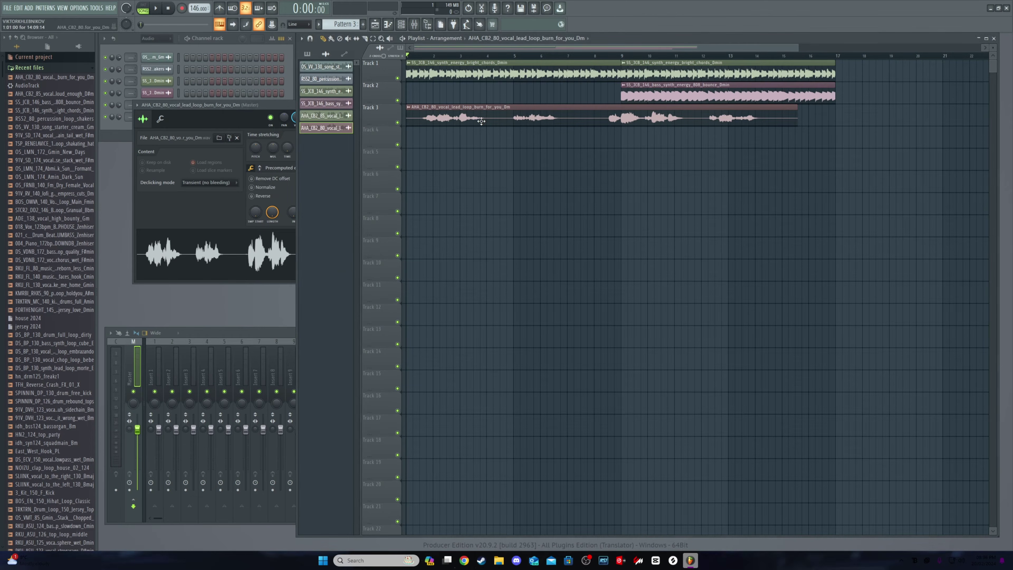
click(323, 104)
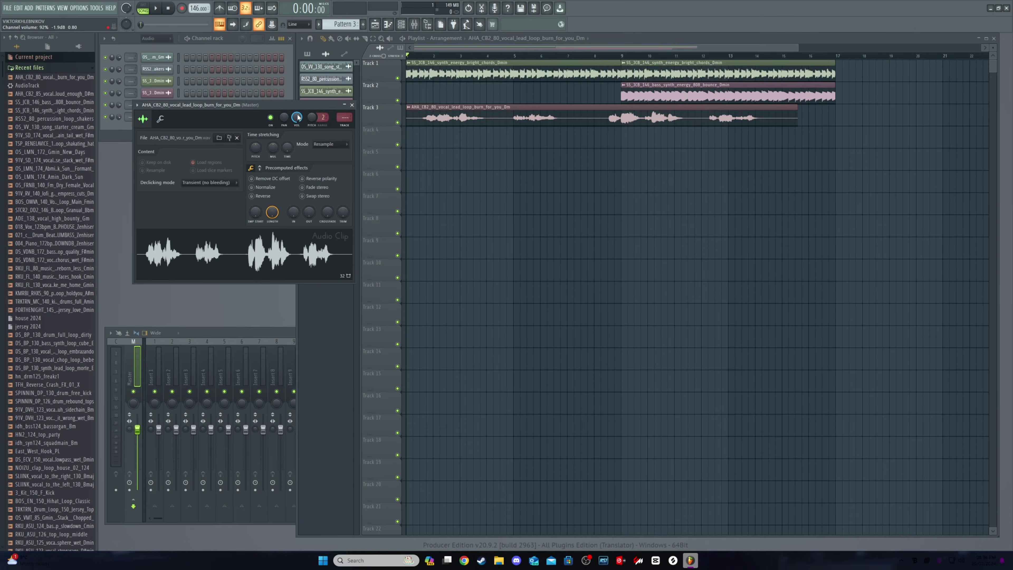
key(space)
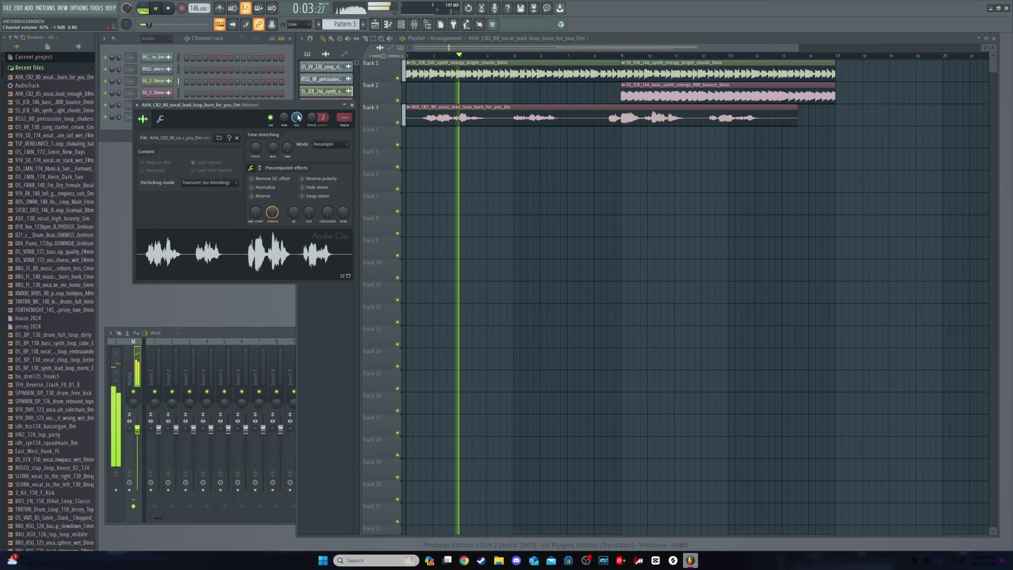
key(space)
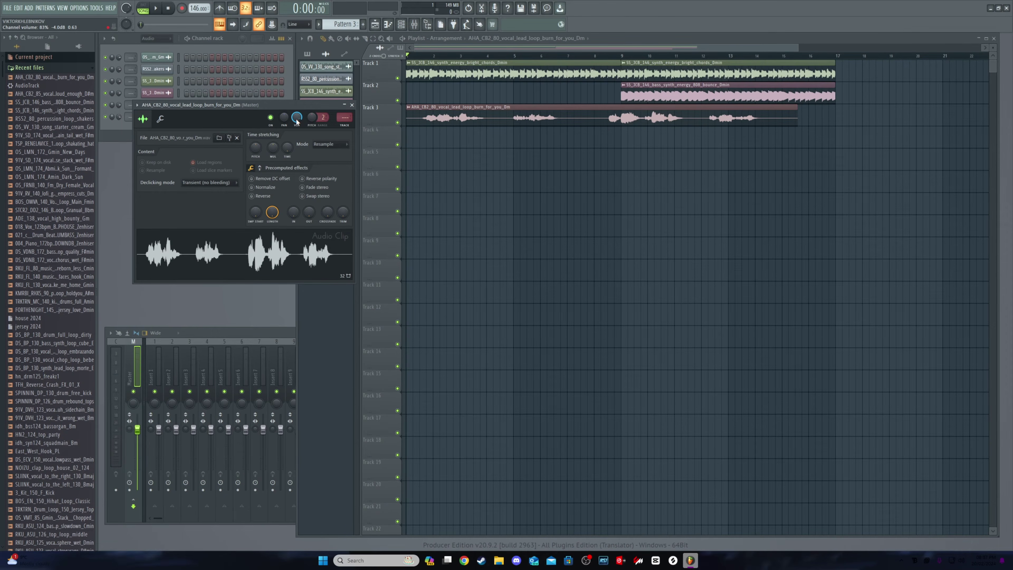
key(space)
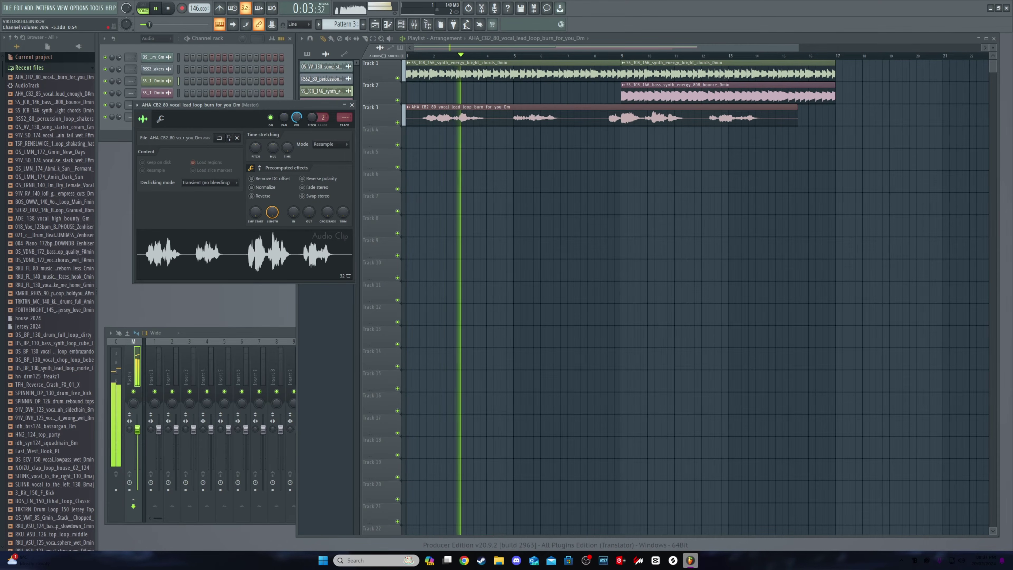
drag(298, 119, 298, 121)
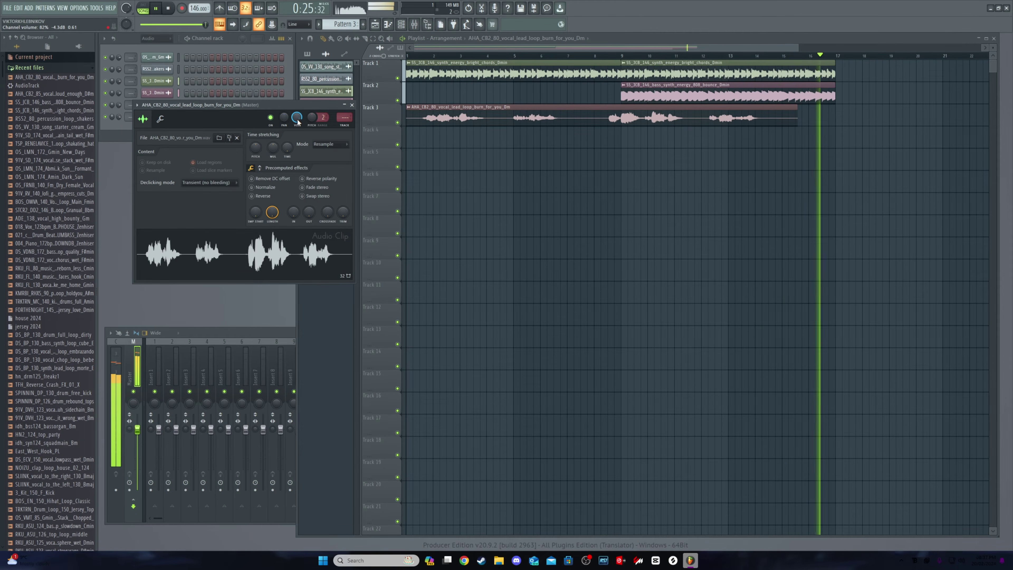
key(space)
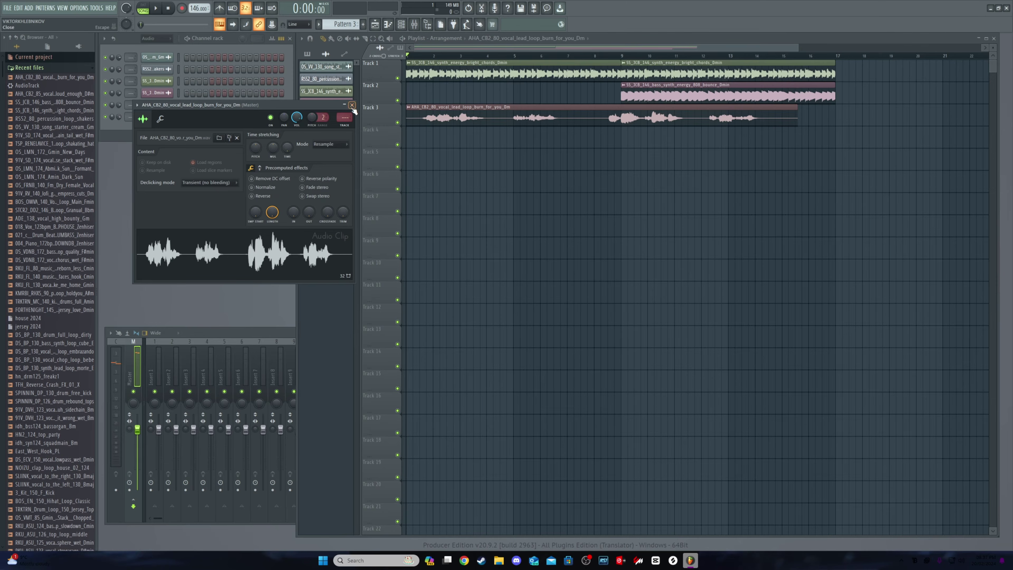
click(345, 105)
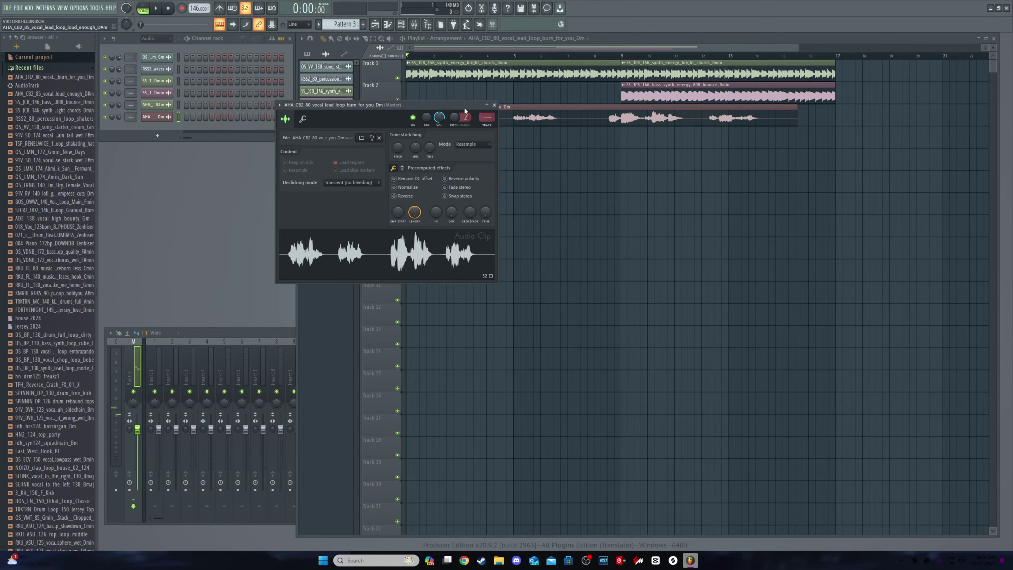
click(495, 105)
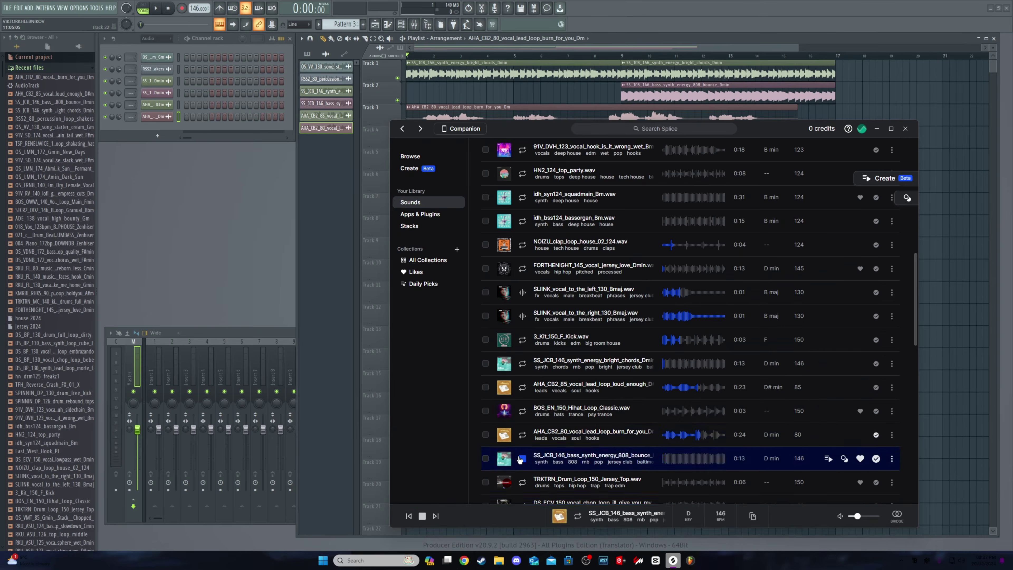
Preview samples in the Splice library and add 3_Kit_150_F_Kick.wav to the FL Studio project
scroll(502, 373, down, 3)
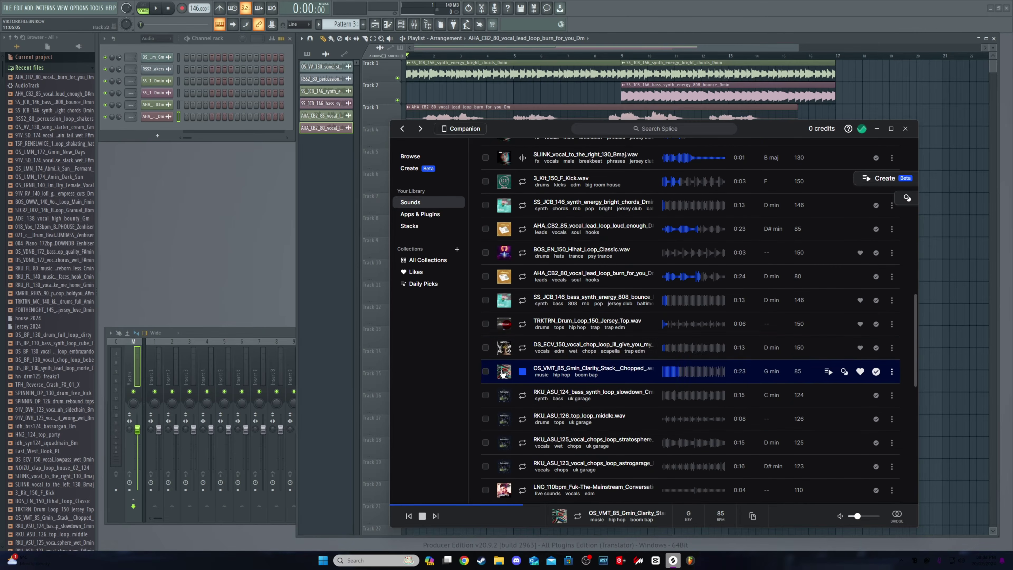
key(Up)
key(Up)
key(Up)
key(Up)
key(Up)
key(Up)
key(Up)
key(Up)
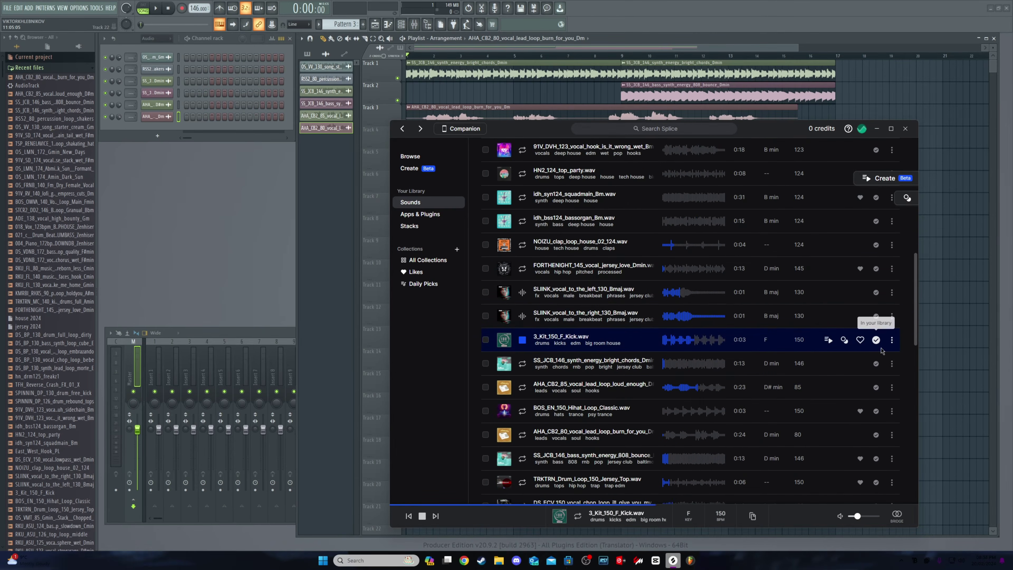
drag(598, 340, 333, 195)
Return to Splice and preview the library samples from the kick loop down to RKU_ASU_126_top_loop_middle.wav
click(673, 561)
scroll(650, 379, down, 2)
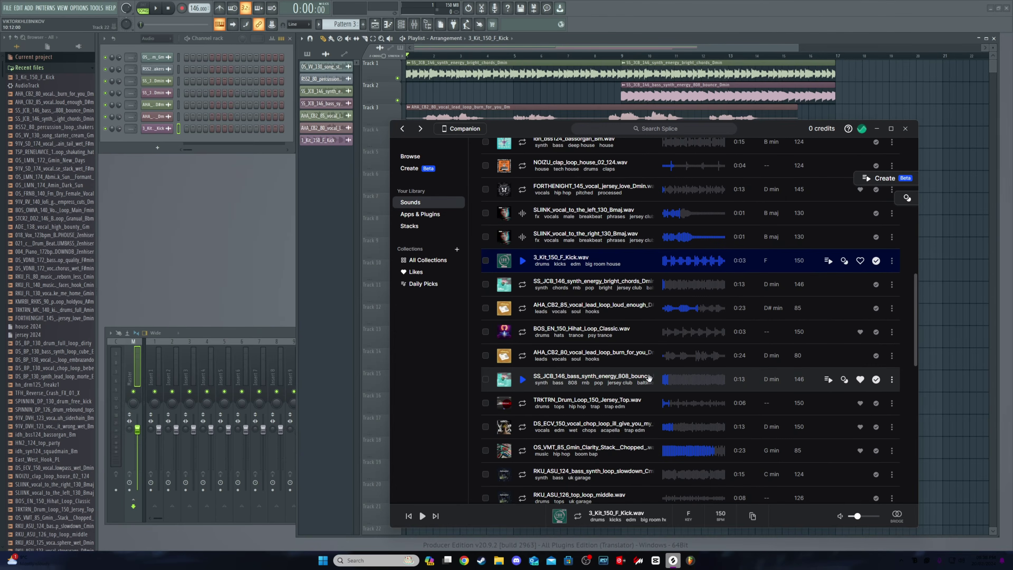
key(Down)
key(Down)
key(Down)
key(Down)
key(Down)
key(Down)
key(Down)
key(Down)
key(Down)
key(Down)
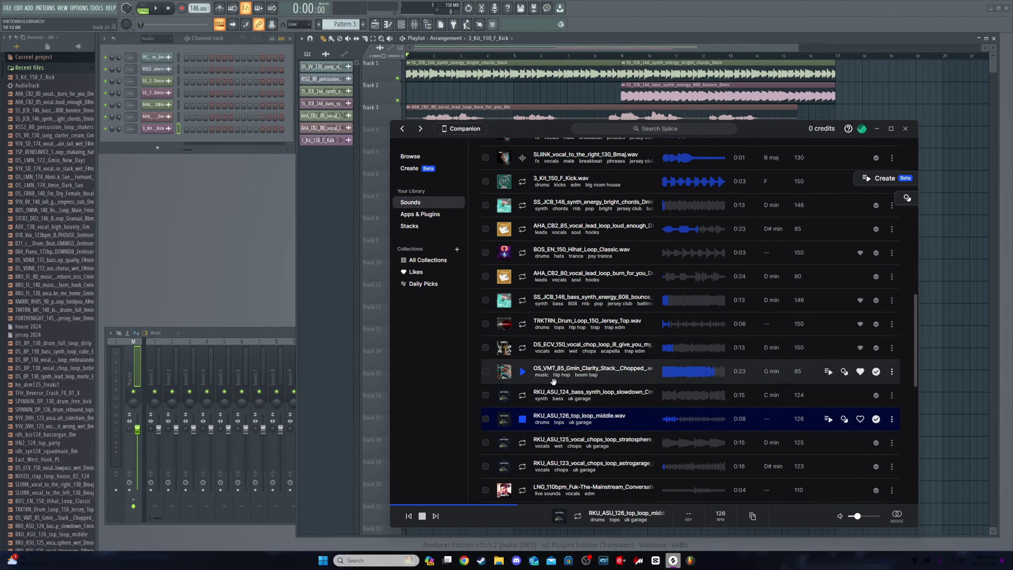
click(334, 374)
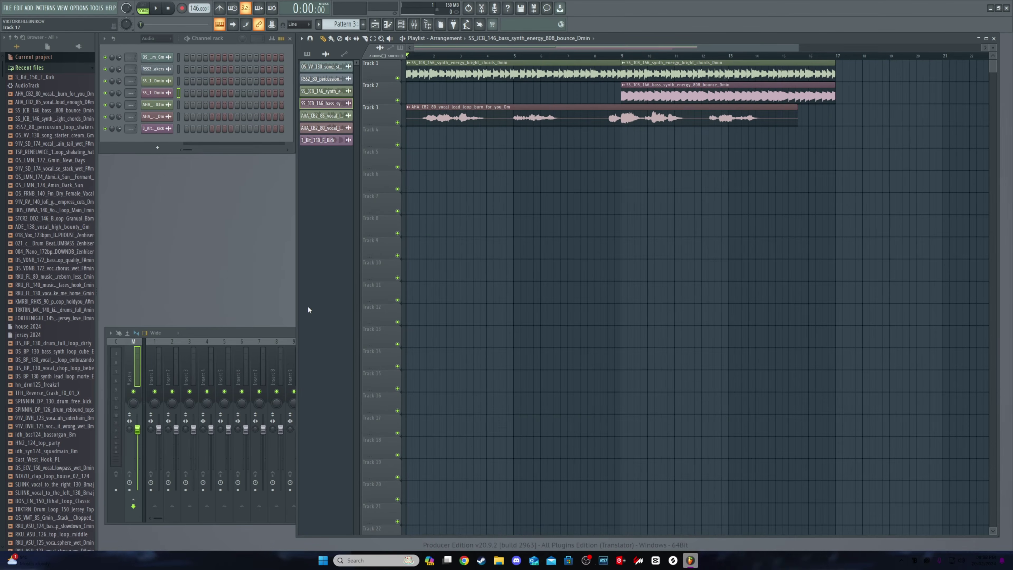
Place the 3_Kit_150_F_Kick loop at the start of Track 2 in FL Studio and play the arrangement
click(334, 139)
click(407, 90)
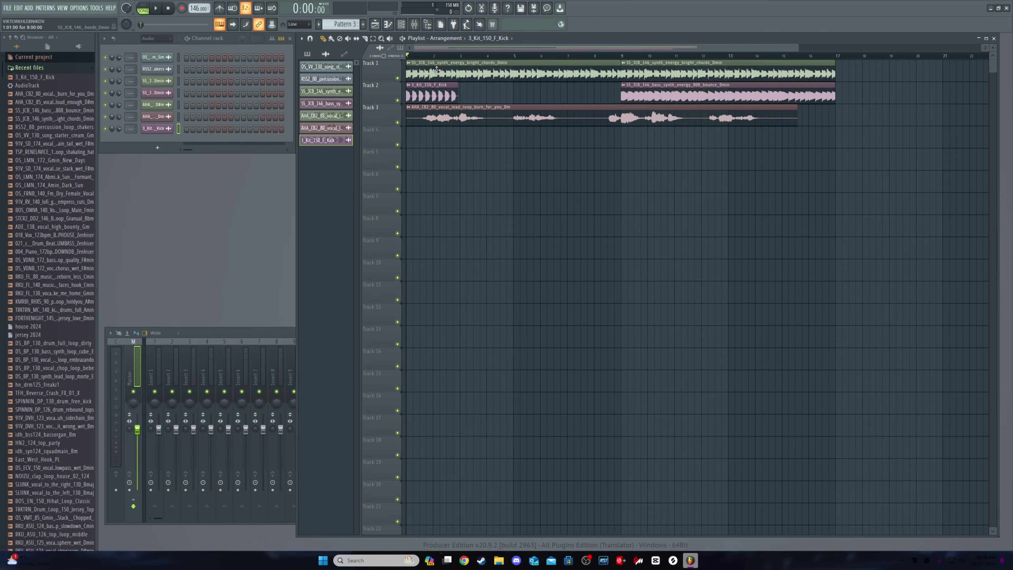
key(space)
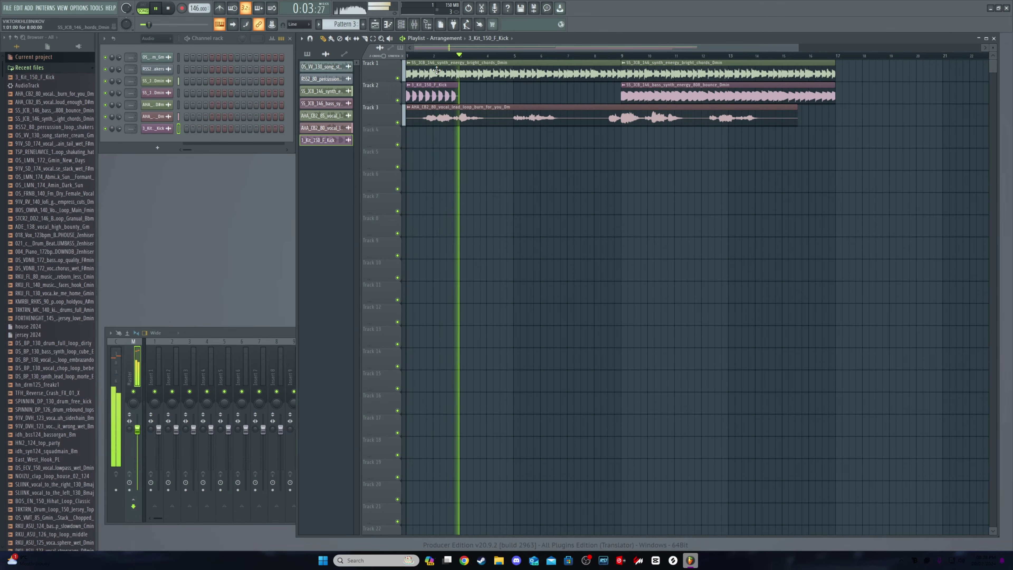
key(space)
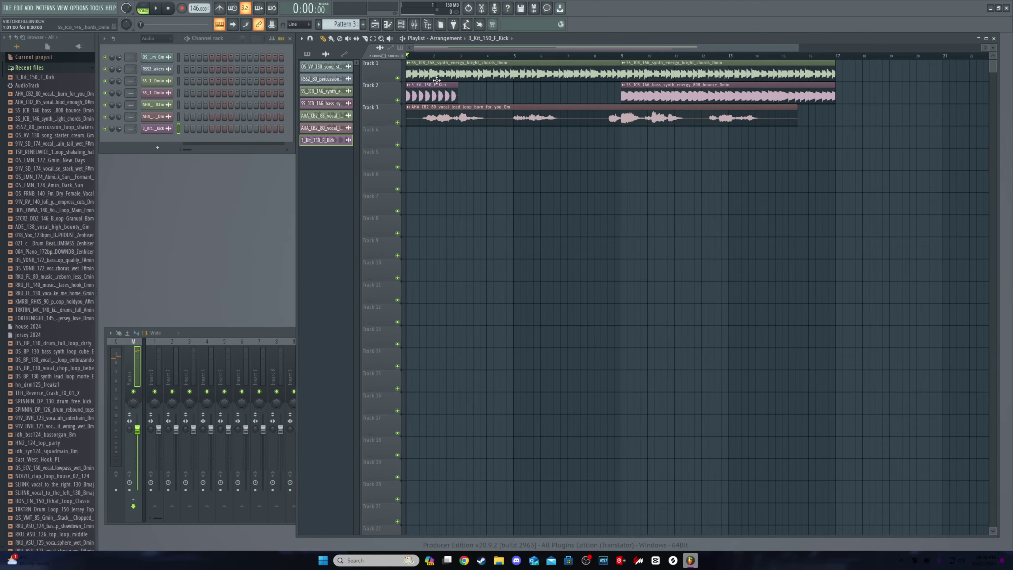
Try stretching the Track 2 kick loop to end at about bar 3.3 and play the arrangement
scroll(475, 48, up, 5)
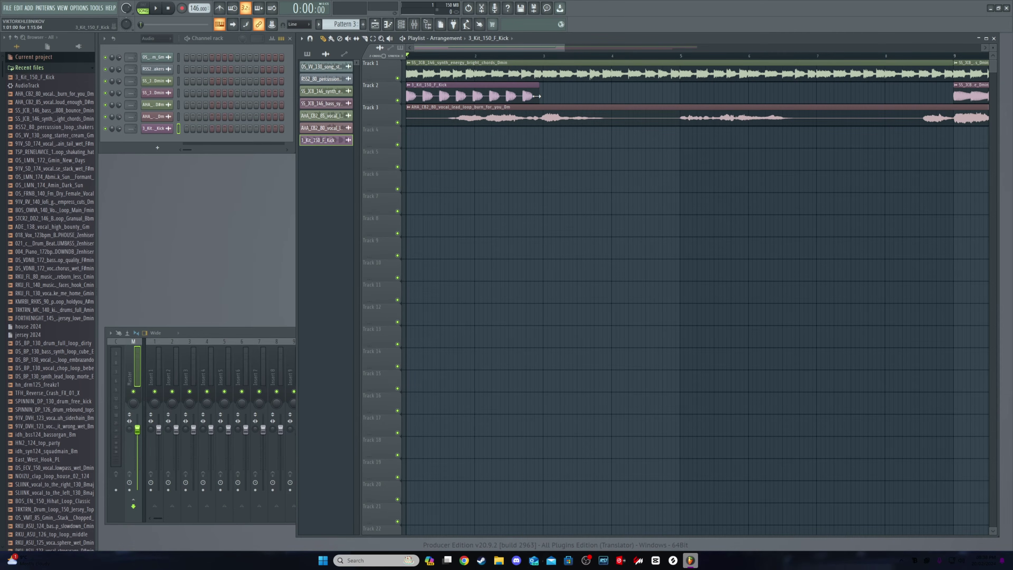
drag(536, 96, 558, 96)
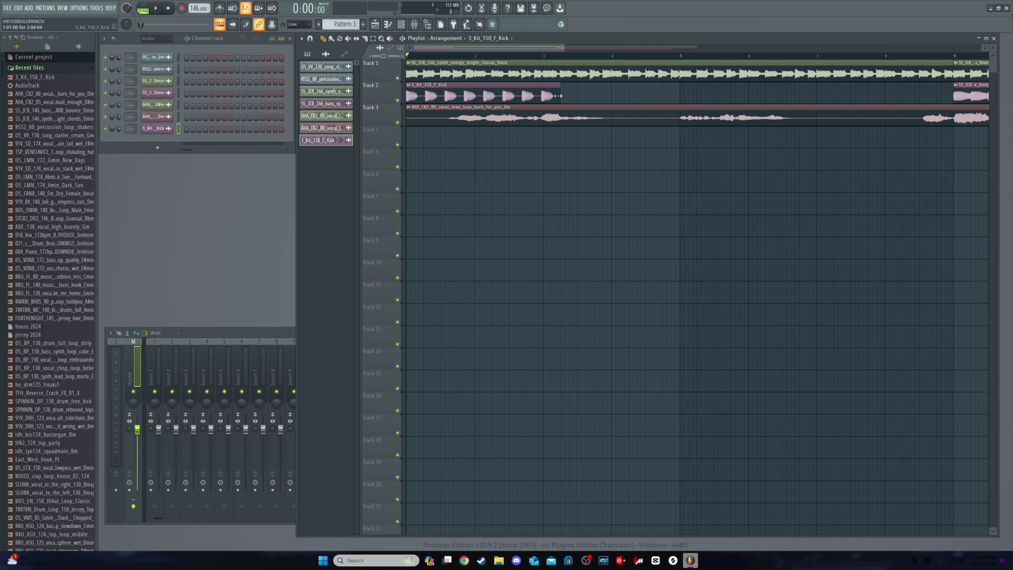
drag(557, 96, 563, 96)
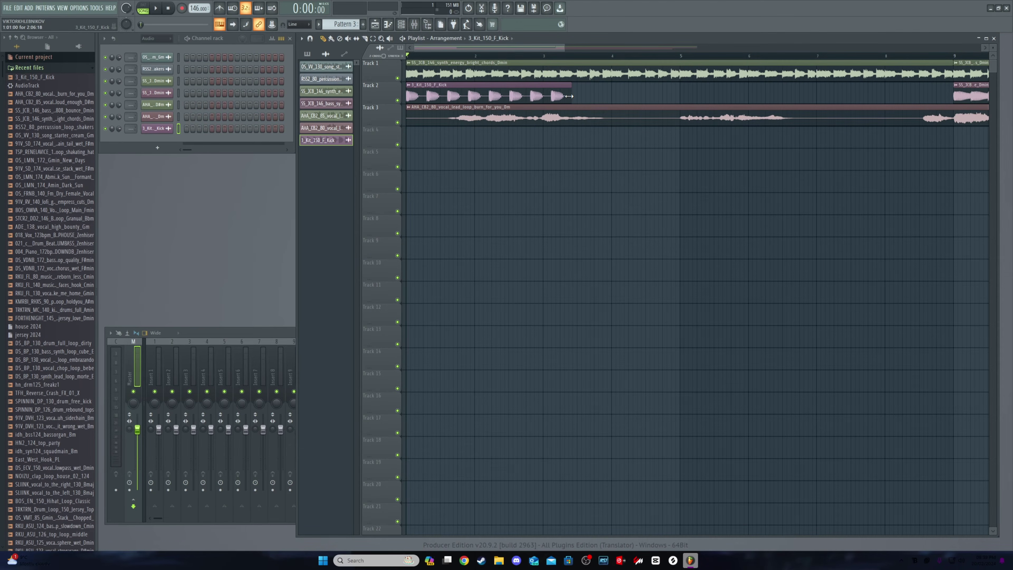
mouse_move(568, 96)
mouse_down()
mouse_move(551, 95)
mouse_move(565, 96)
mouse_up()
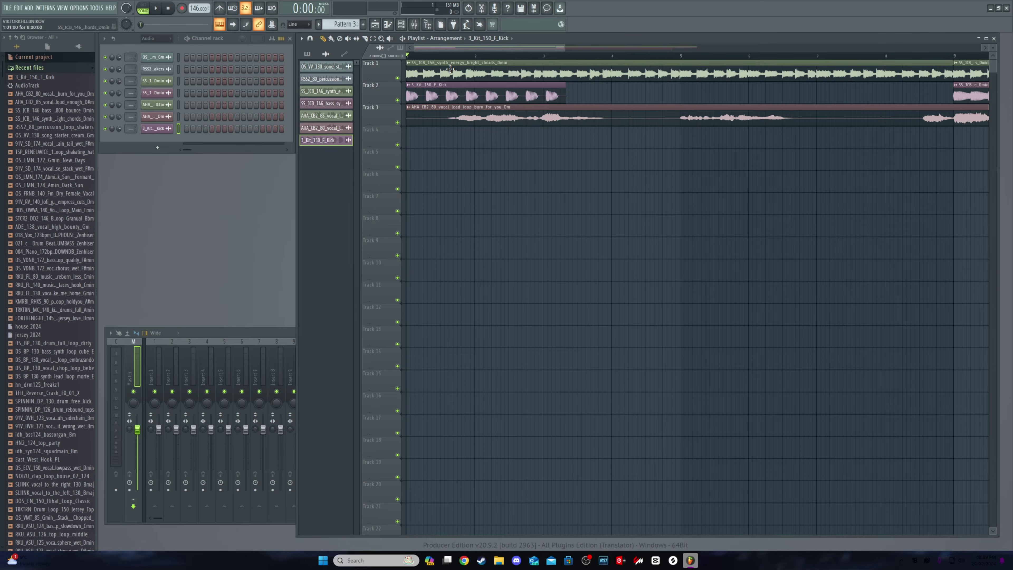
key(space)
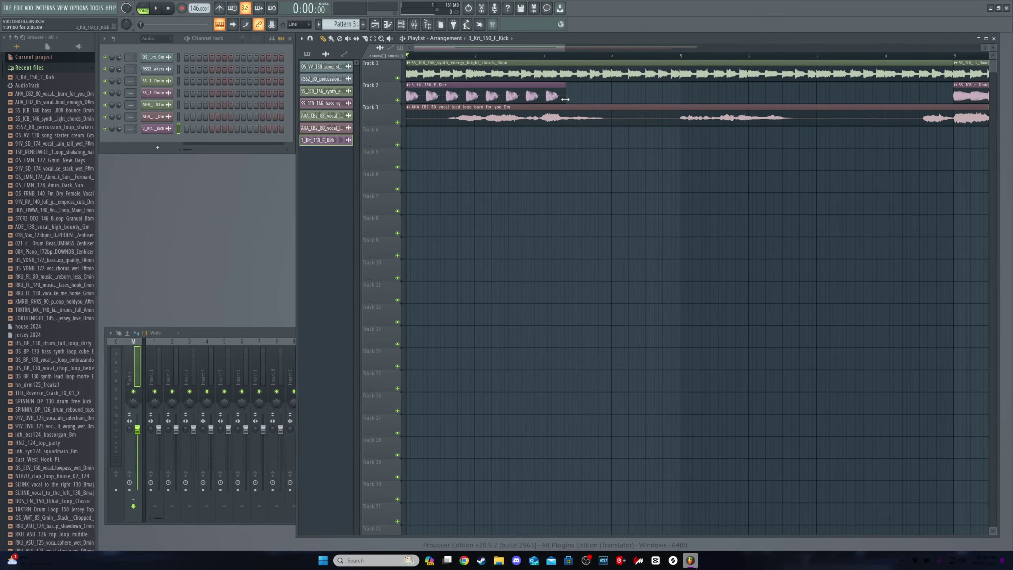
Shorten the stretched Track 2 kick loop in small amounts to end at about bar 3.1, playing it to check the timing
drag(566, 99, 560, 93)
key(space)
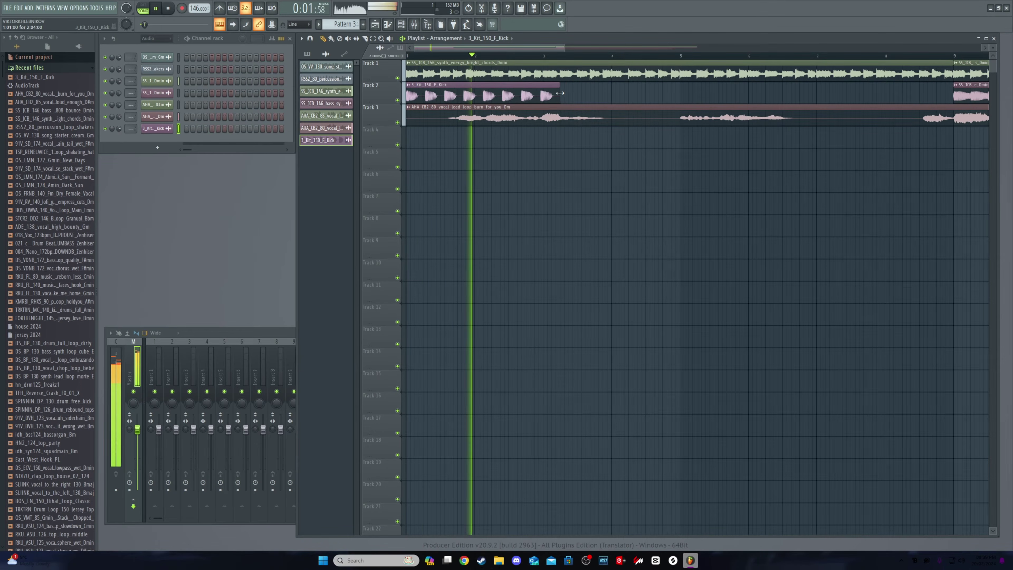
drag(560, 93, 556, 93)
key(space)
key(space)
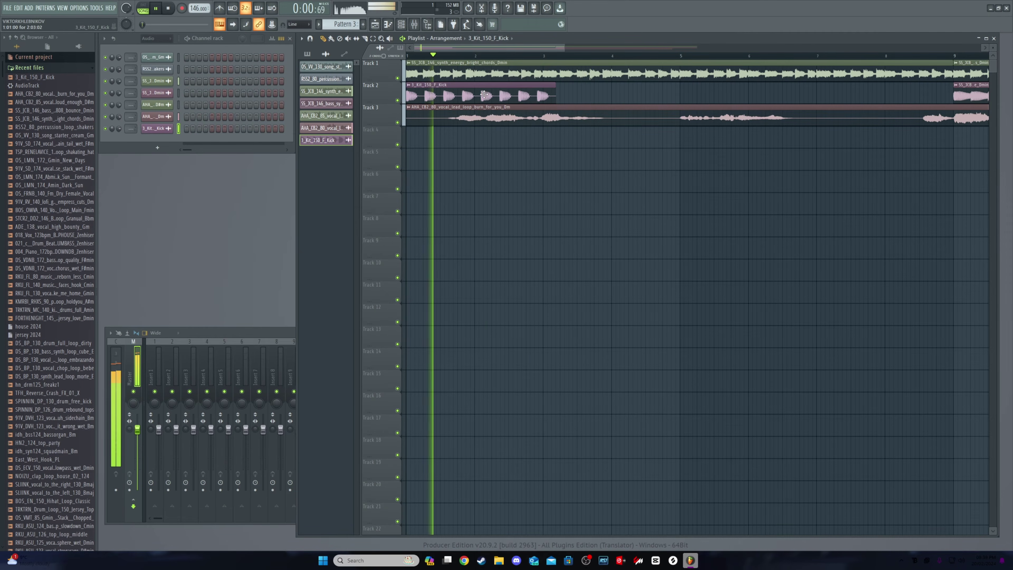
key(space)
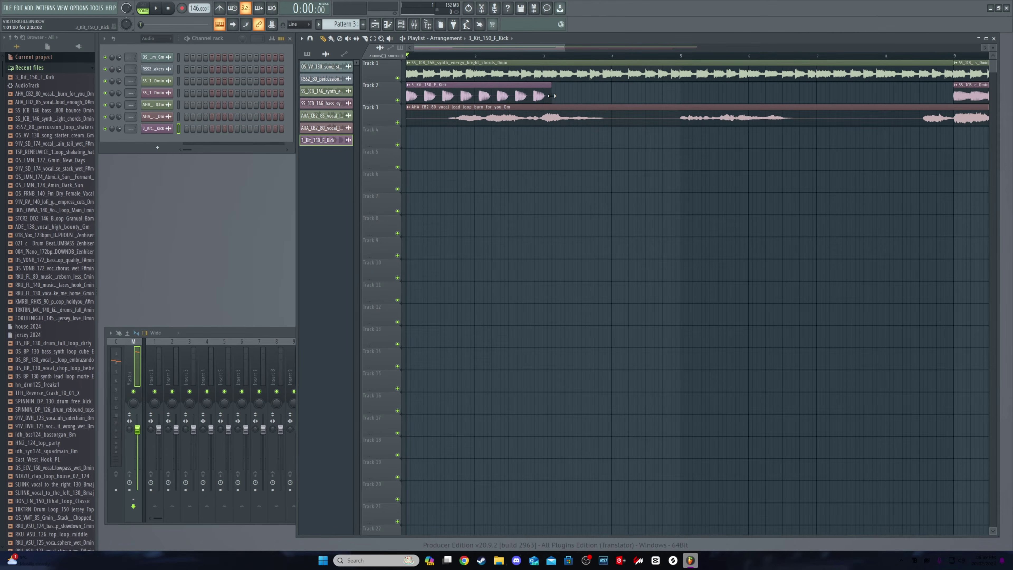
key(space)
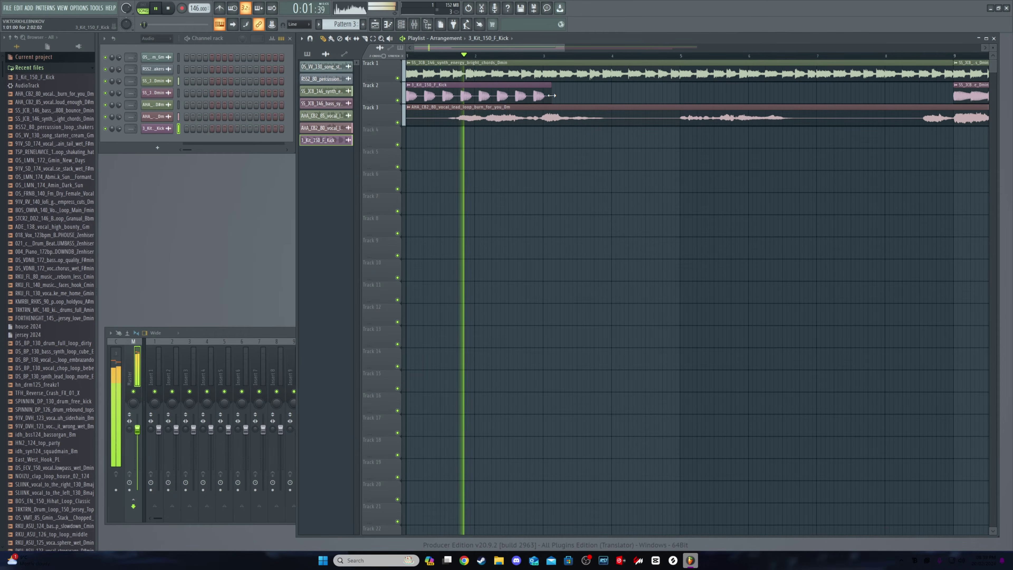
Fine-tune the stretched kick loop on Track 2 to a length of 2:00:12, playing the arrangement after each small change
key(space)
drag(552, 96, 550, 95)
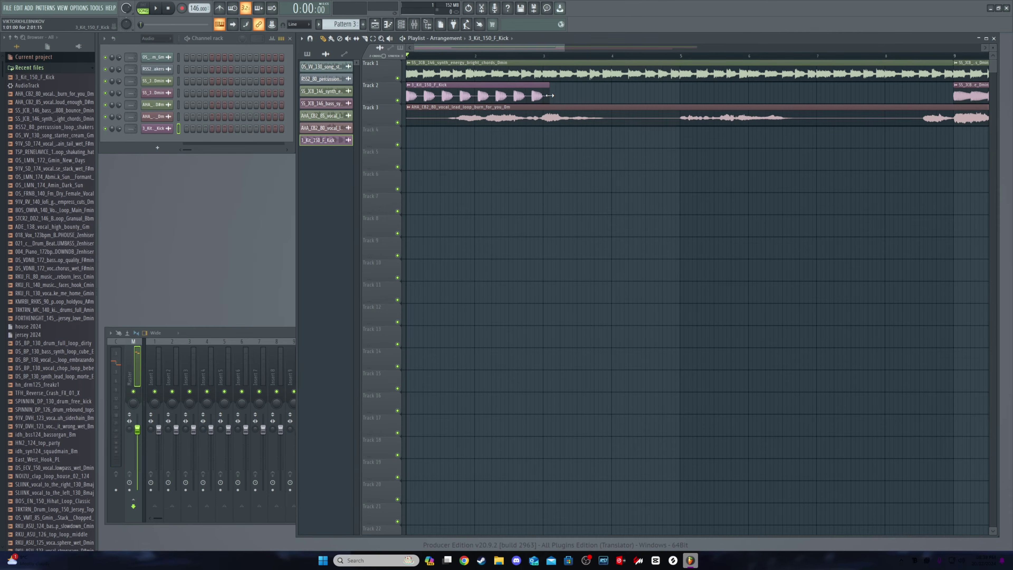
key(space)
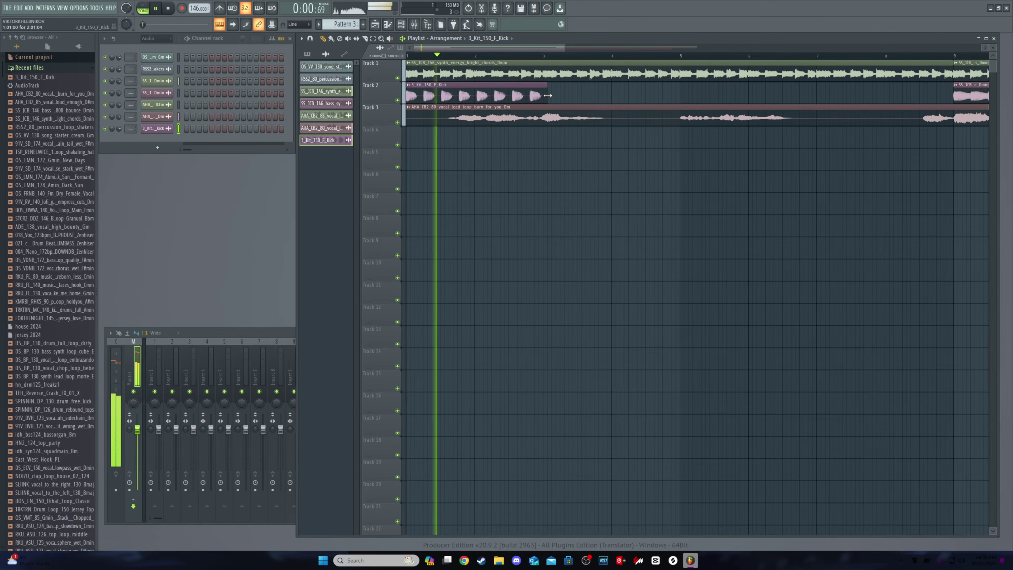
key(space)
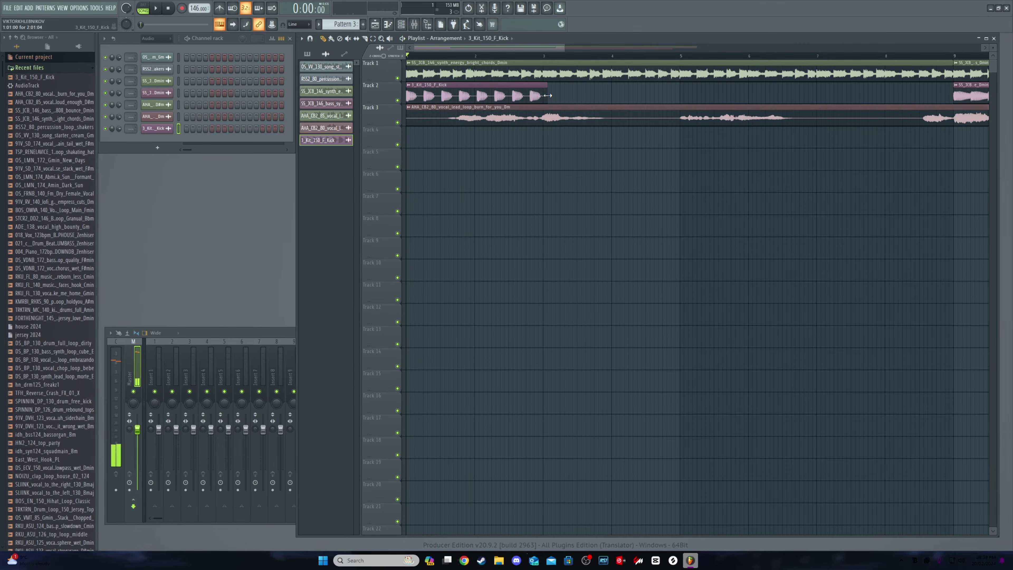
drag(548, 95, 545, 97)
key(space)
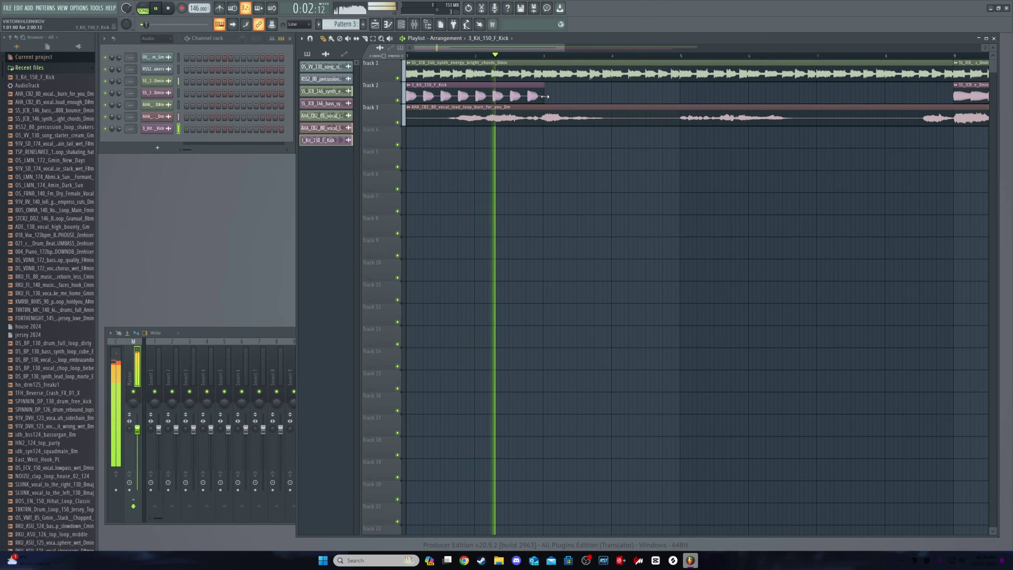
key(space)
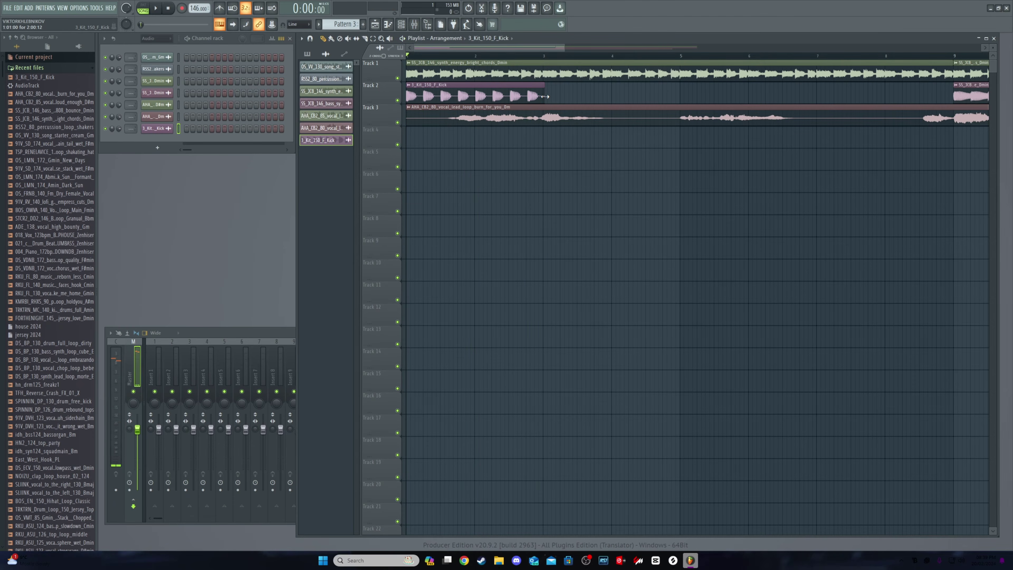
Try repeating the kick loop on Track 2 with copies just after bars 3 and 5, and play the arrangement
click(547, 89)
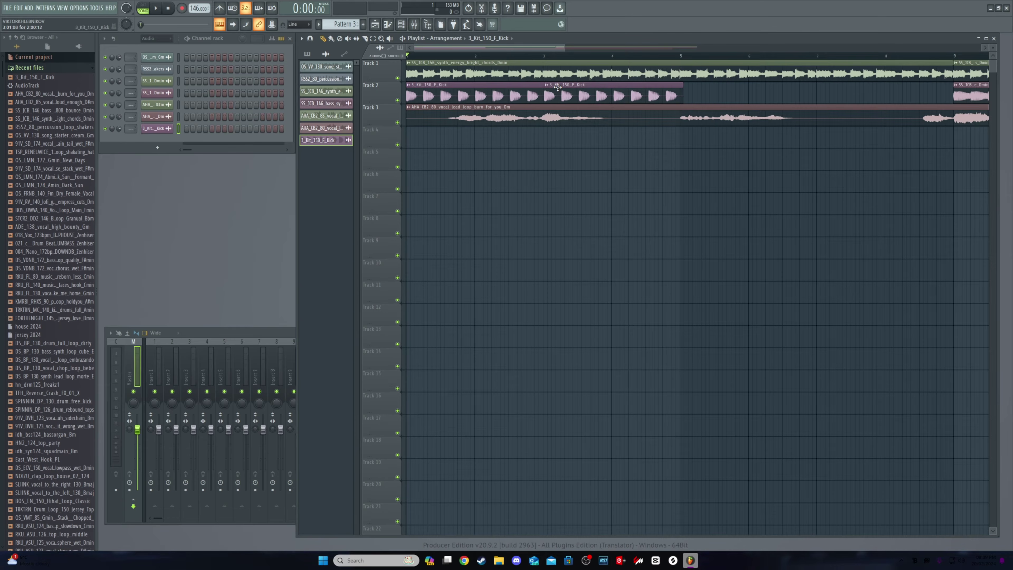
scroll(558, 87, up, 3)
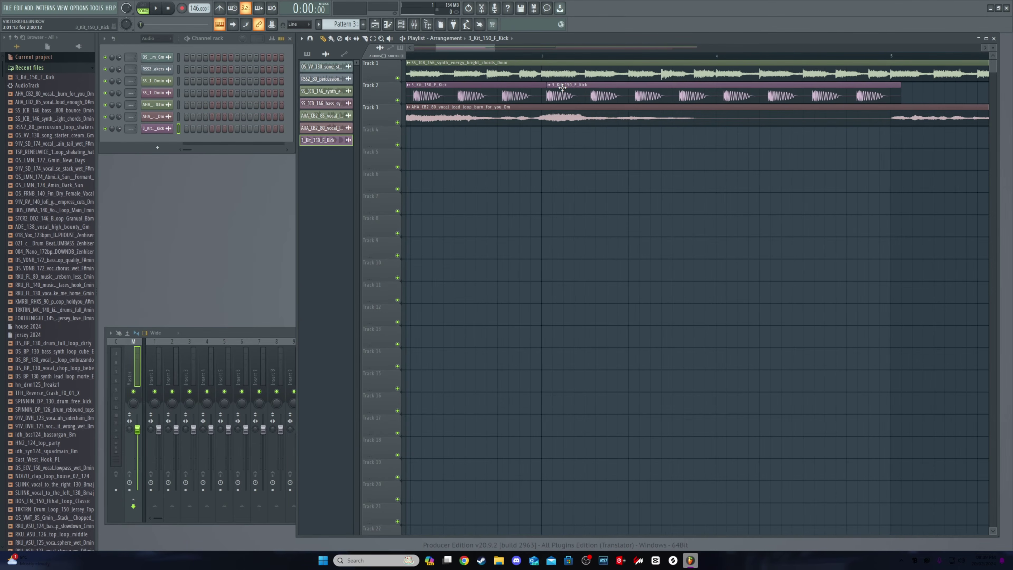
scroll(514, 49, down, 2)
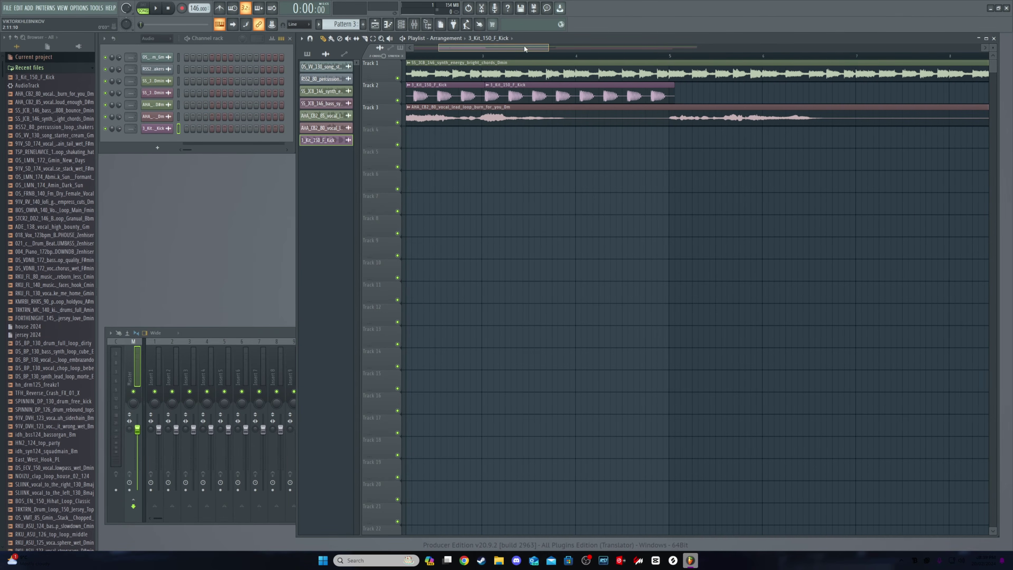
drag(524, 47, 534, 46)
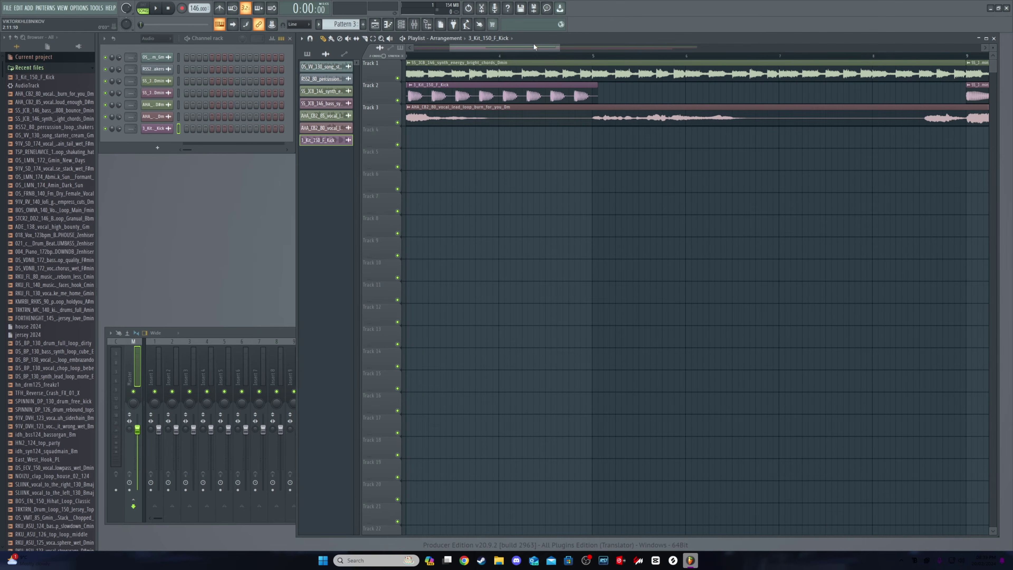
scroll(533, 61, down, 2)
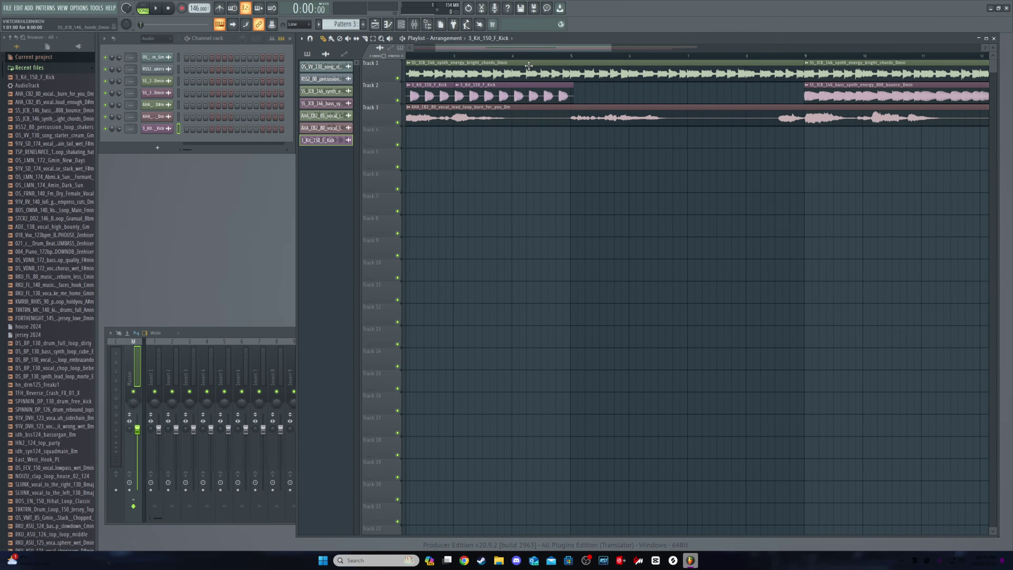
drag(530, 47, 525, 47)
click(595, 95)
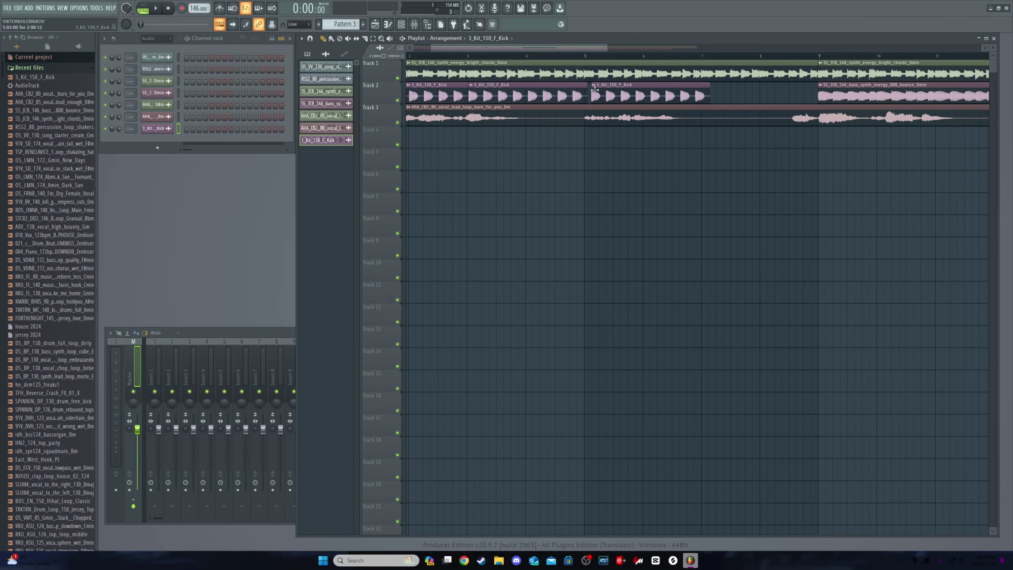
scroll(512, 105, down, 2)
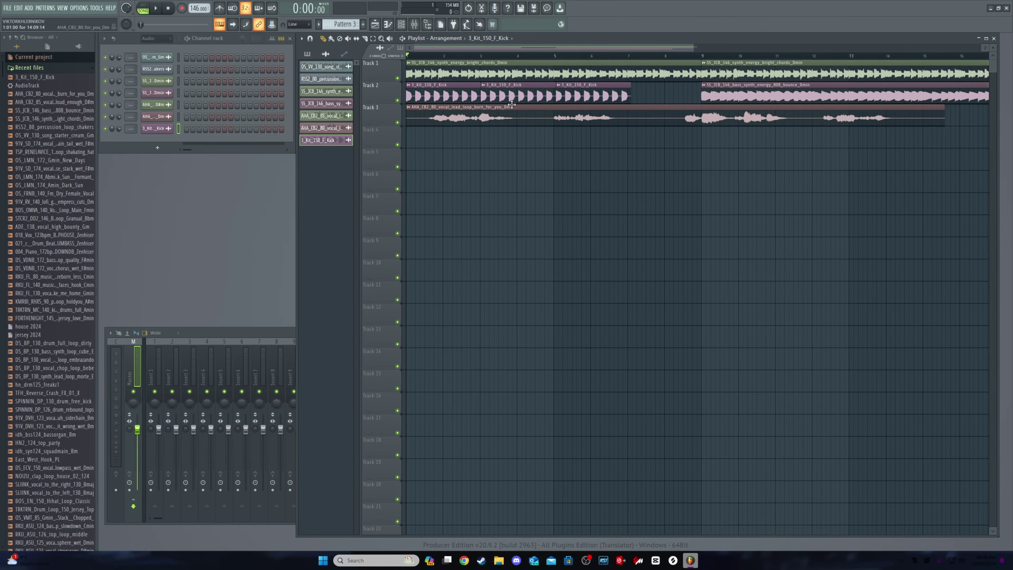
key(space)
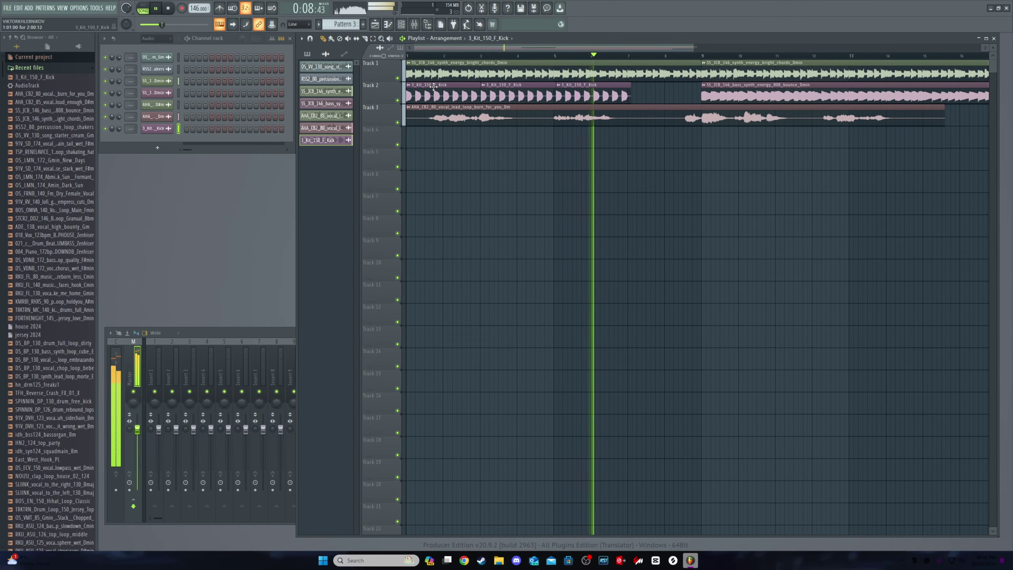
key(space)
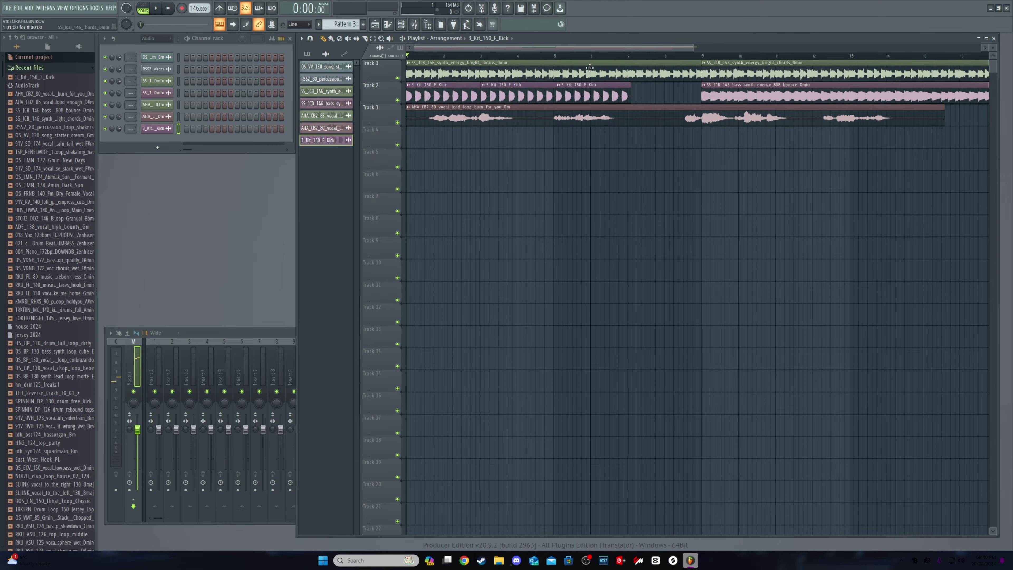
Delete the two added kick loop copies from Track 2, keeping only the first one
right_click(623, 96)
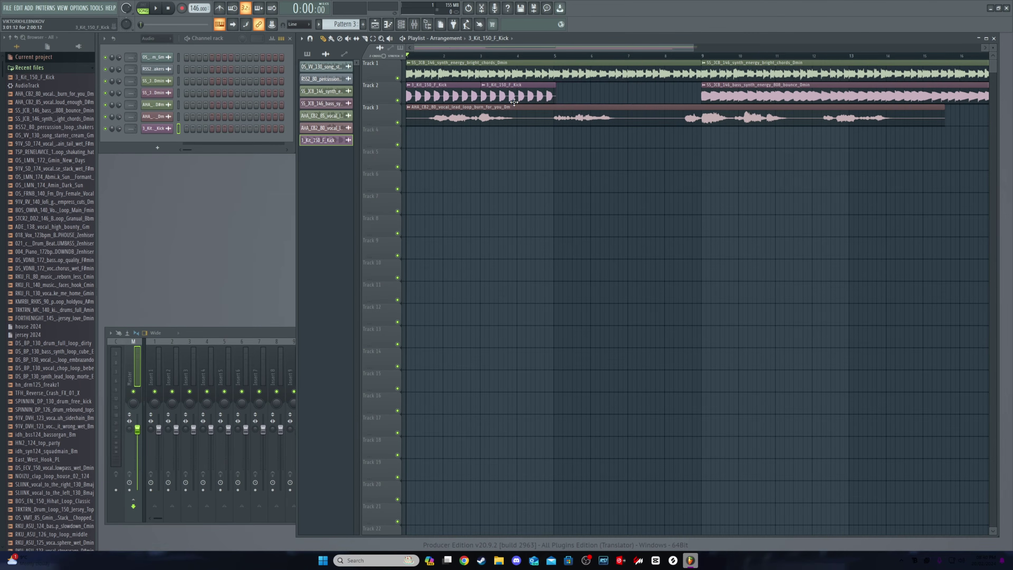
scroll(500, 97, up, 4)
drag(549, 49, 536, 49)
right_click(571, 92)
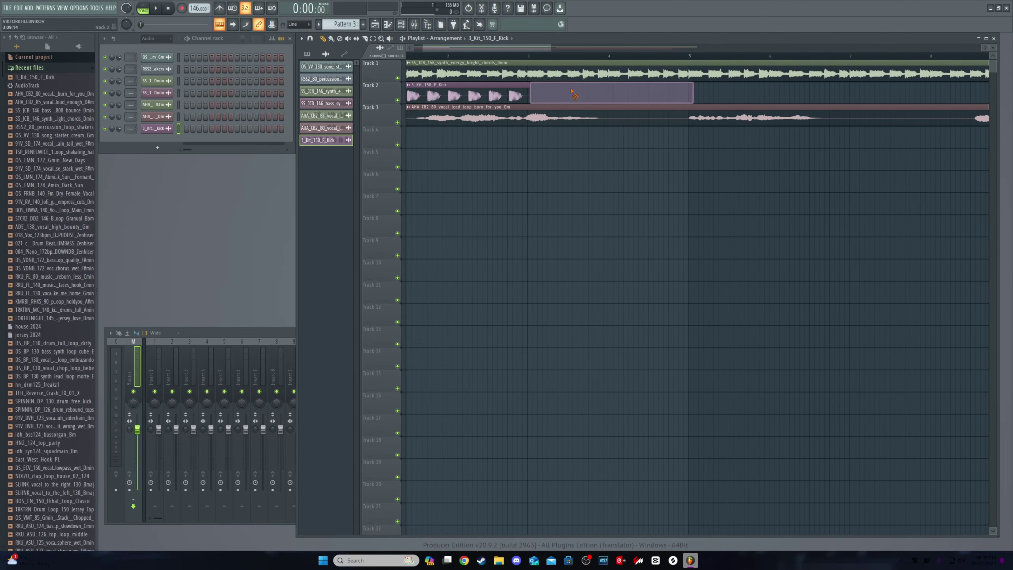
Shorten the remaining Track 2 kick loop to 2:00:01 so it ends at bar 3, and play it
scroll(531, 97, up, 5)
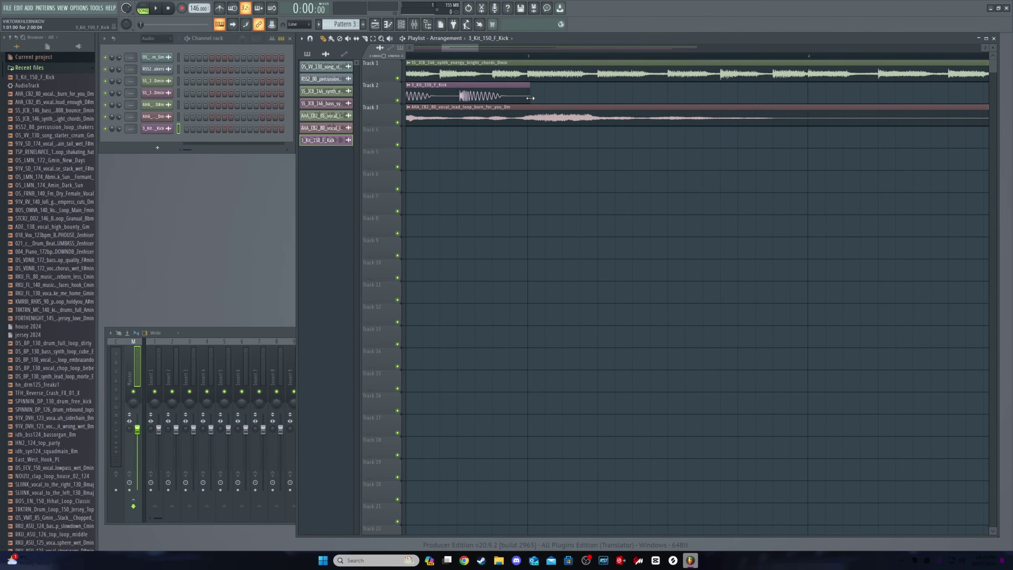
scroll(499, 99, down, 3)
drag(492, 48, 415, 53)
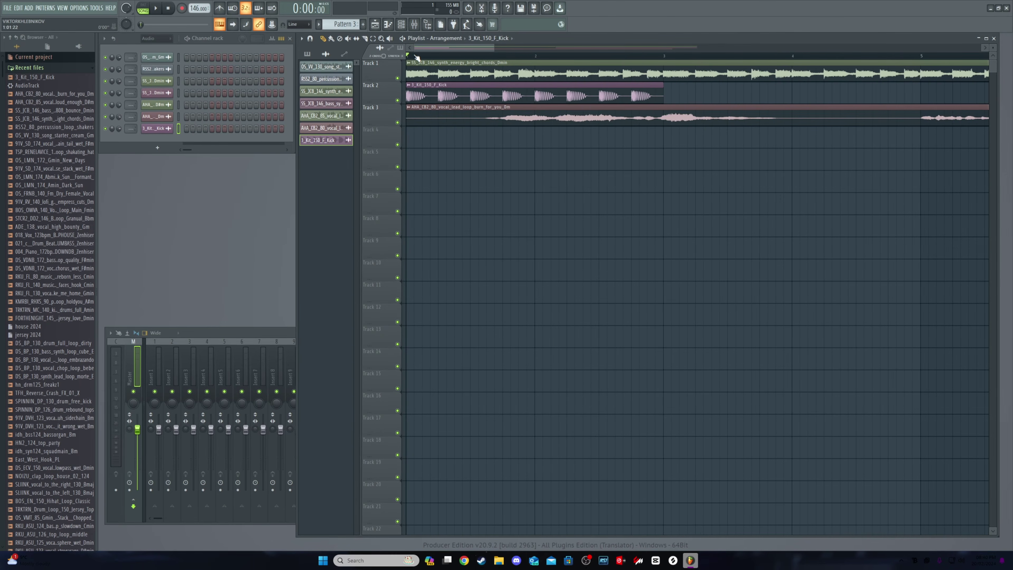
key(space)
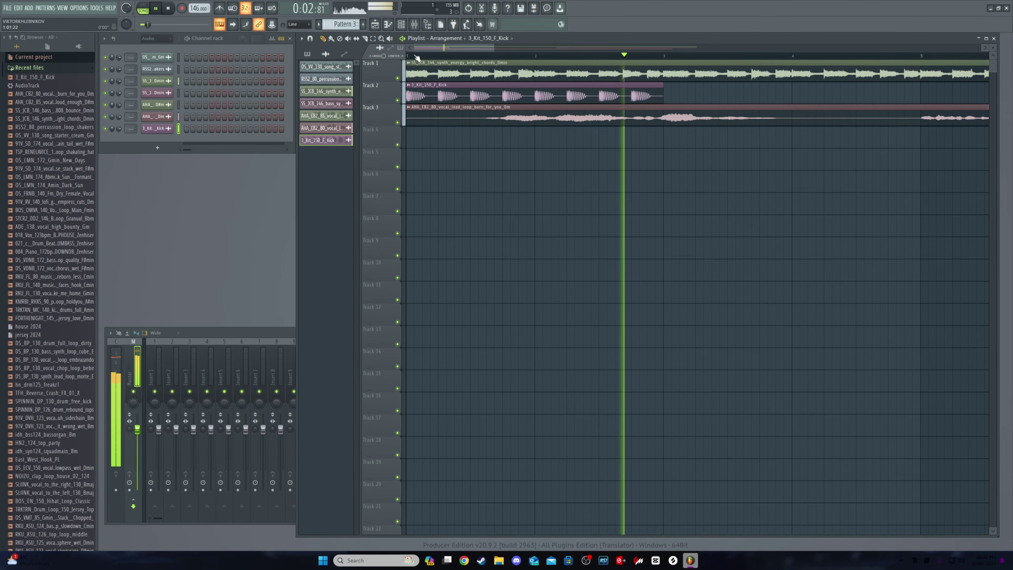
key(space)
Place copies of the adjusted kick loop on Track 2 at bars 3, 5 and 7
drag(419, 49, 440, 53)
click(465, 107)
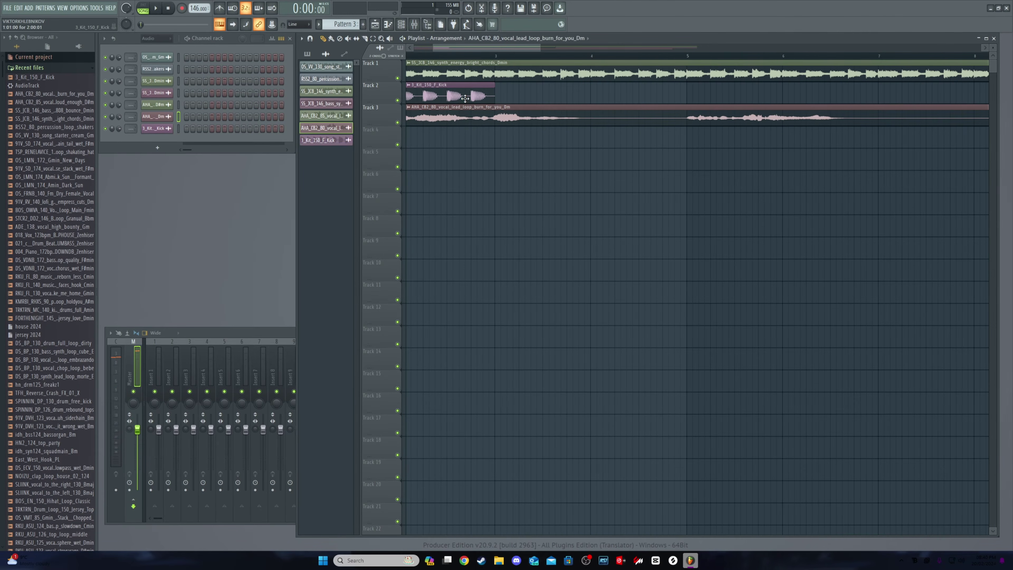
click(464, 98)
click(502, 92)
drag(512, 87, 506, 87)
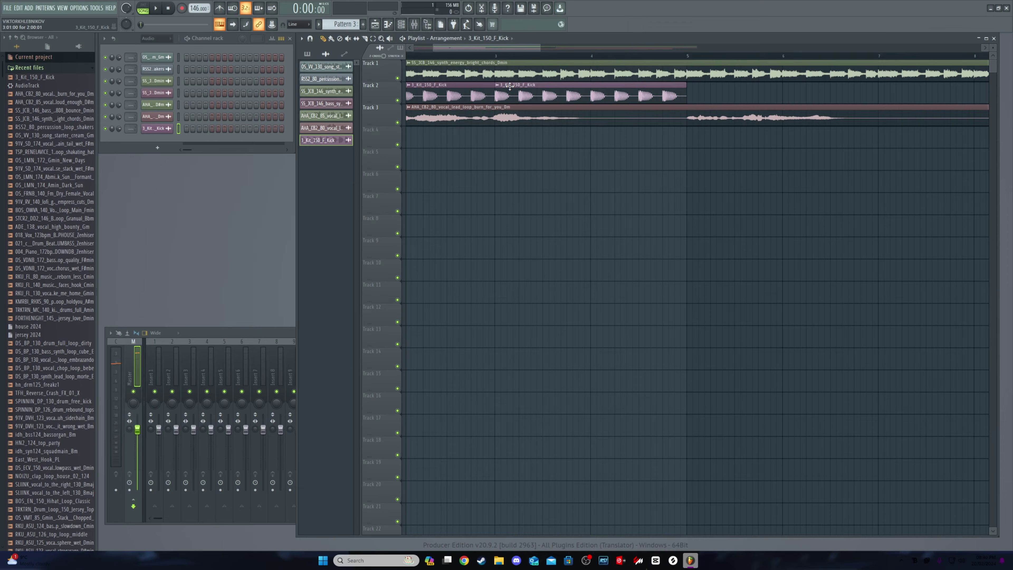
click(690, 94)
click(891, 94)
drag(910, 86, 906, 86)
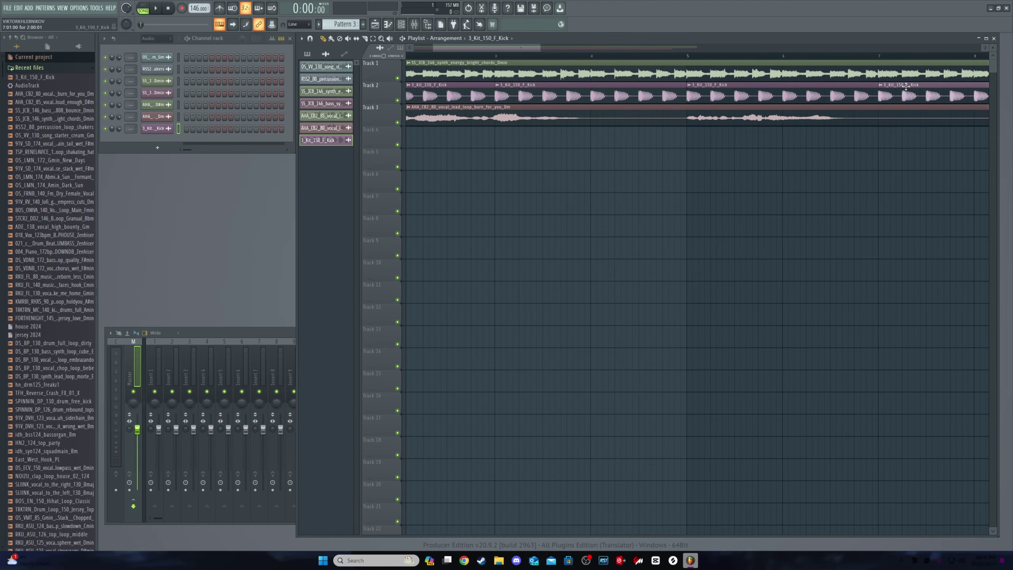
Play the arrangement from the start past bar 9 to check the repeated kick loops
scroll(908, 88, down, 3)
drag(546, 48, 575, 48)
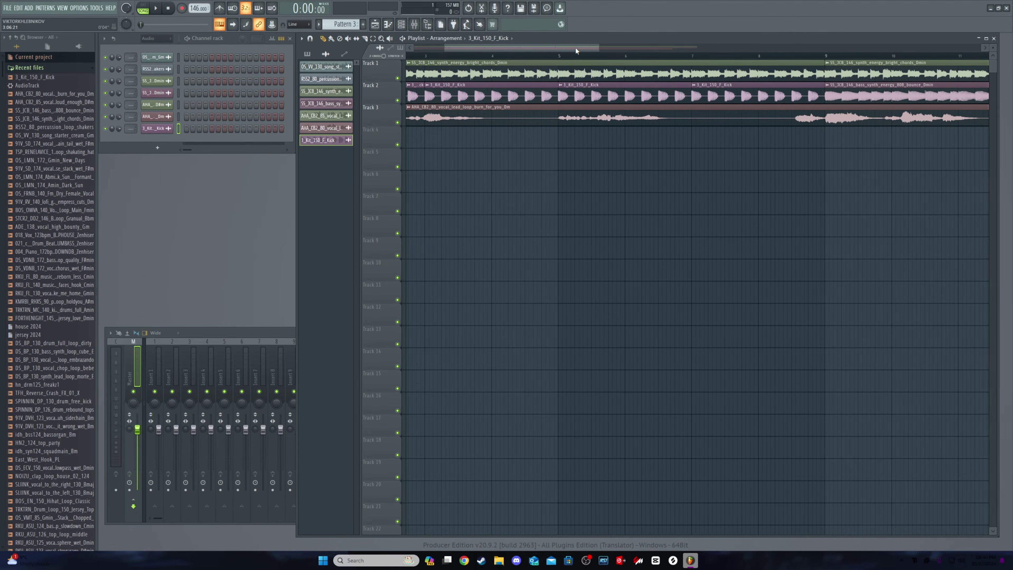
key(space)
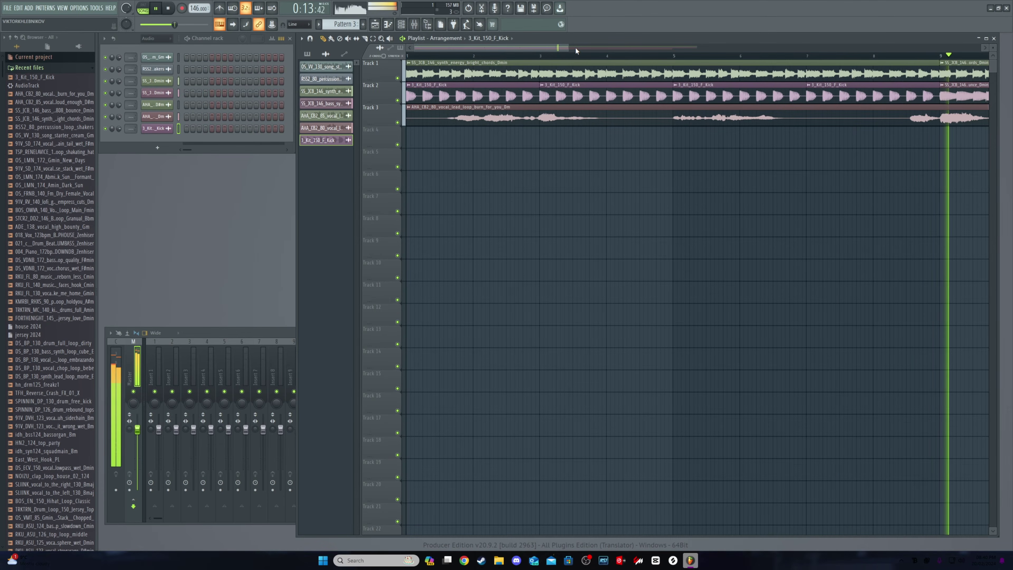
key(space)
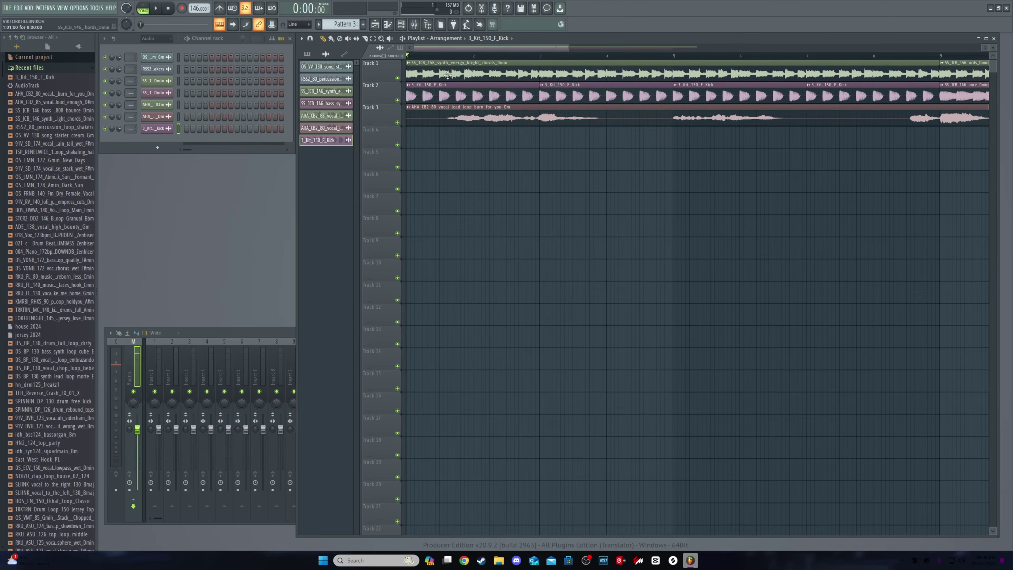
Move the 808 bass loop at bar 9 from Track 2 to Track 4
scroll(496, 68, down, 3)
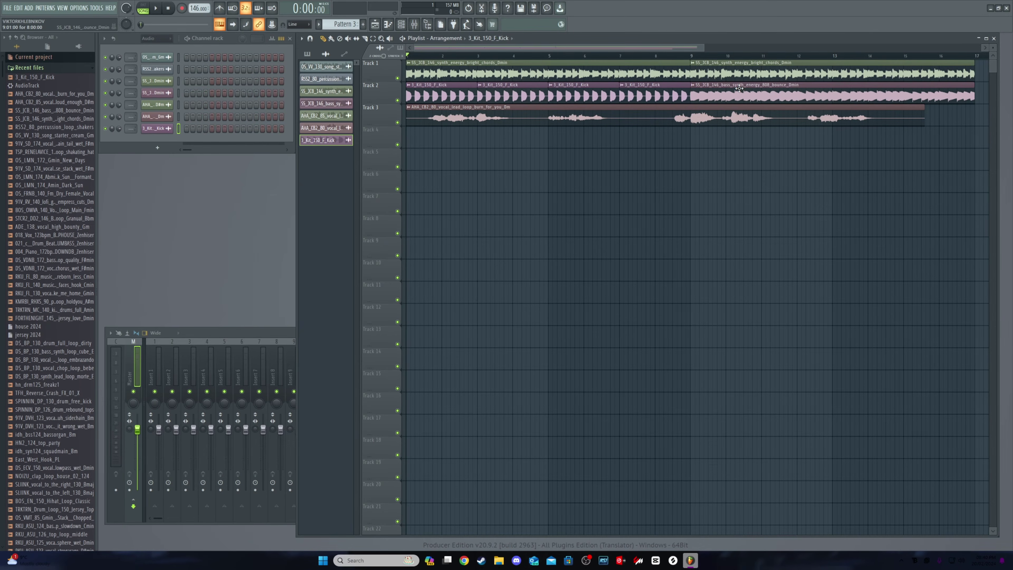
drag(739, 88, 740, 137)
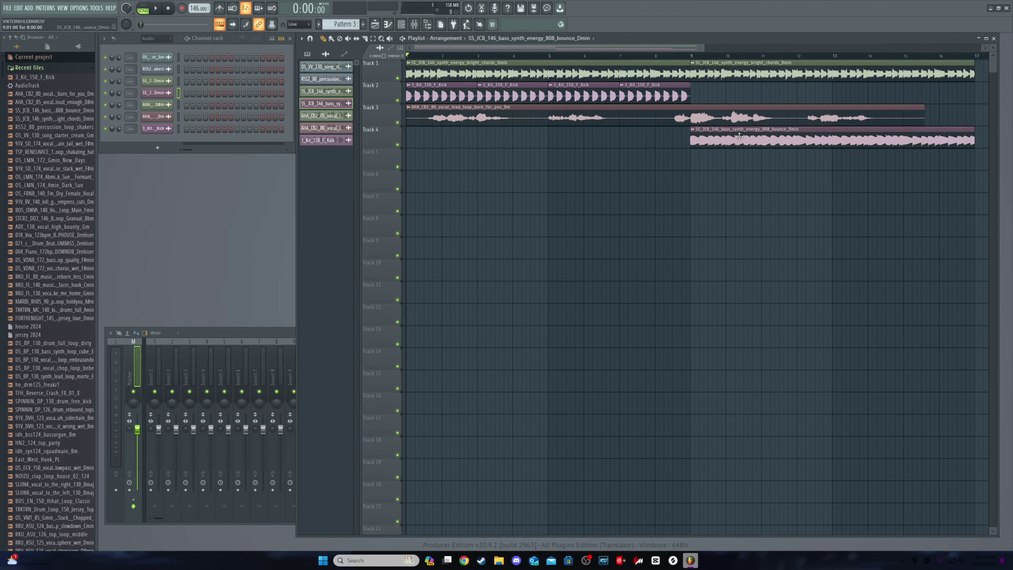
Try extending the kicks on Track 2 with copies at bars 9, 11 and 13, and play from about bar 7
click(691, 95)
click(704, 87)
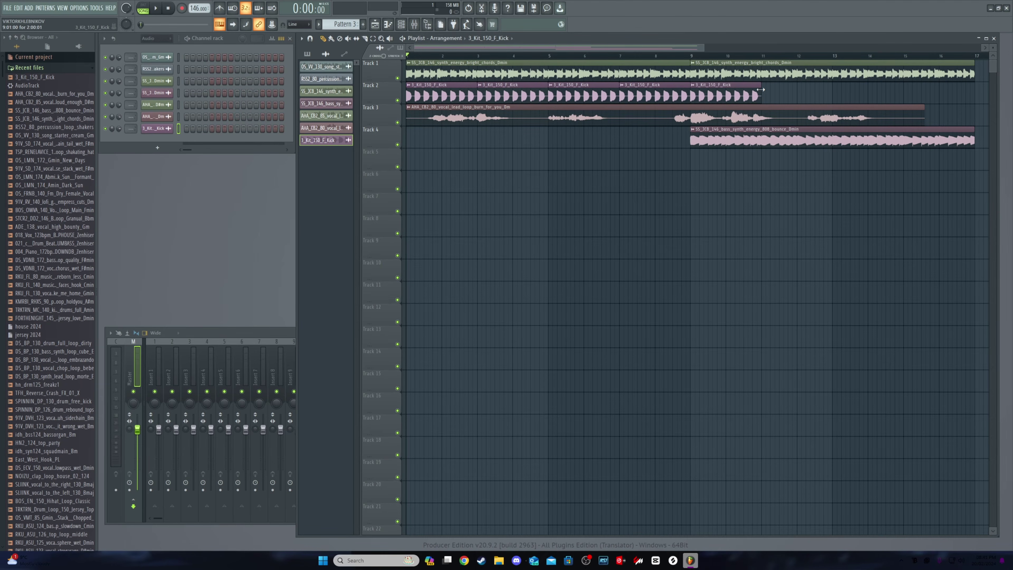
click(761, 90)
click(845, 84)
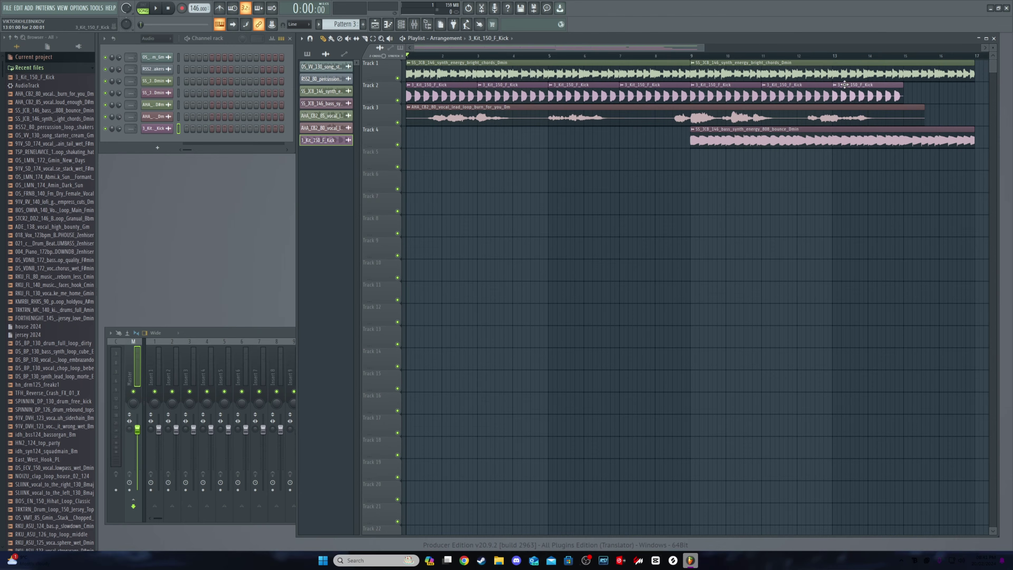
click(640, 59)
key(space)
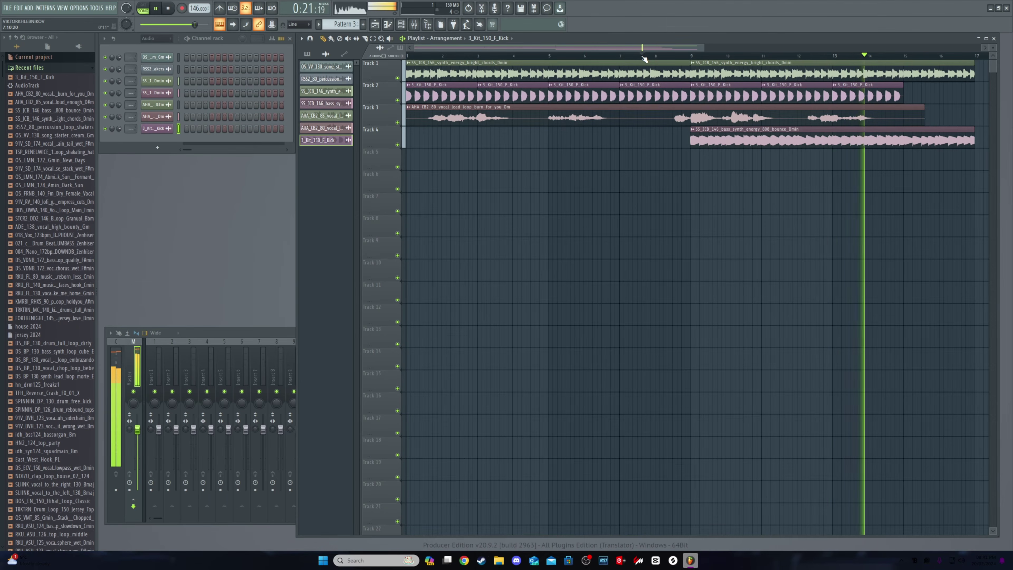
key(space)
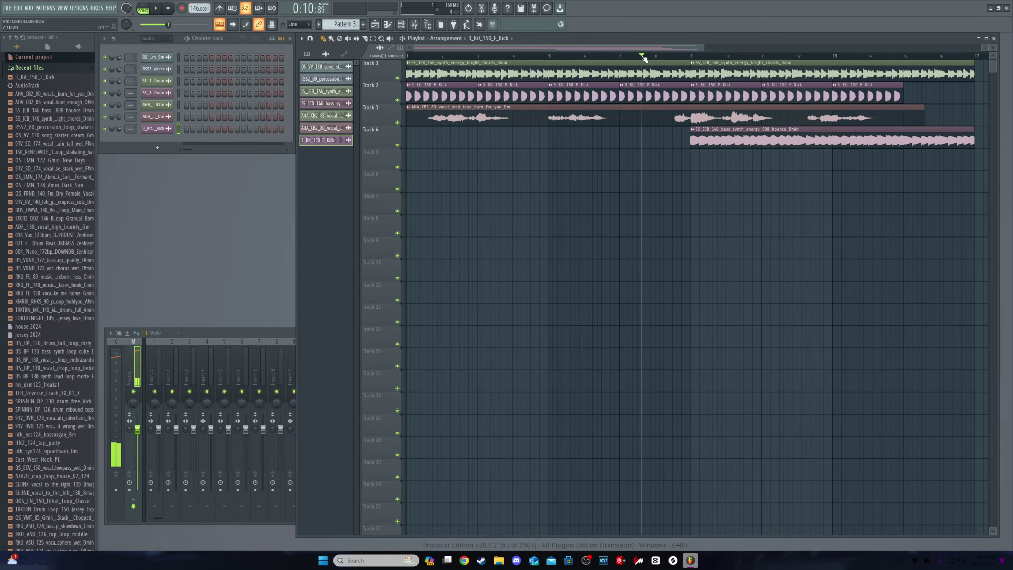
Delete the three kick loop copies from bar 9 onward on Track 2
right_click(853, 92)
right_click(796, 92)
right_click(730, 92)
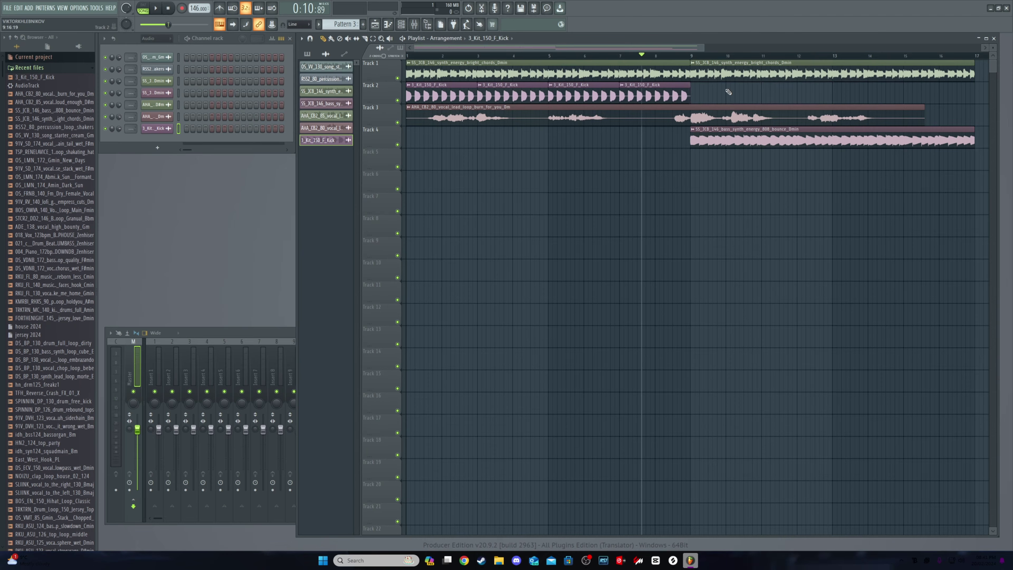
Trim the Track 2 kick loop starting at bar 7 to a length of 0:15:21, ending just before bar 8
ctrl+scroll(698, 108, up, 2)
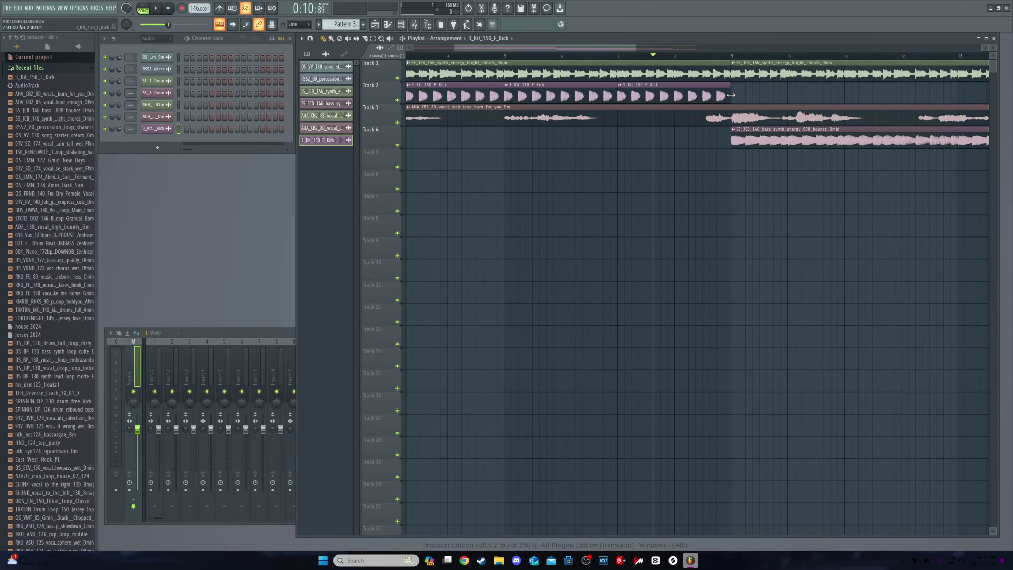
drag(731, 95, 726, 95)
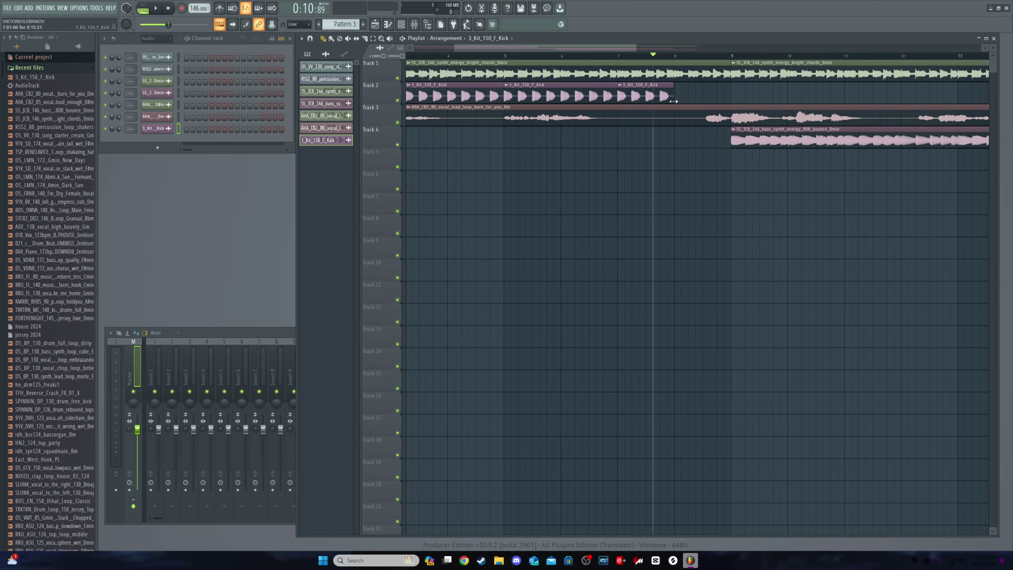
key(space)
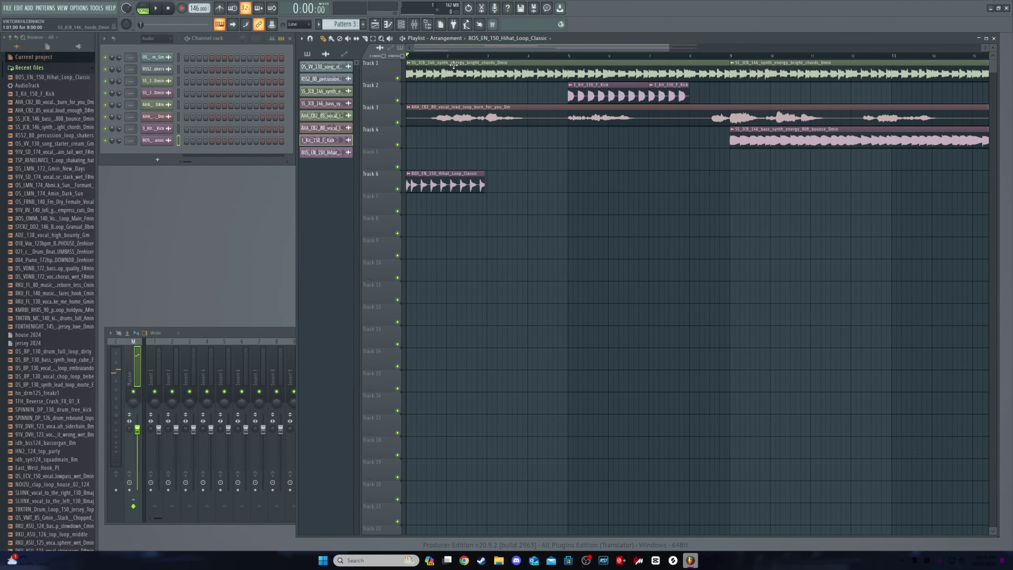
Play the arrangement from the start to check the hi-hat loop on Track 6 against the chords and vocal
scroll(457, 47, up, 4)
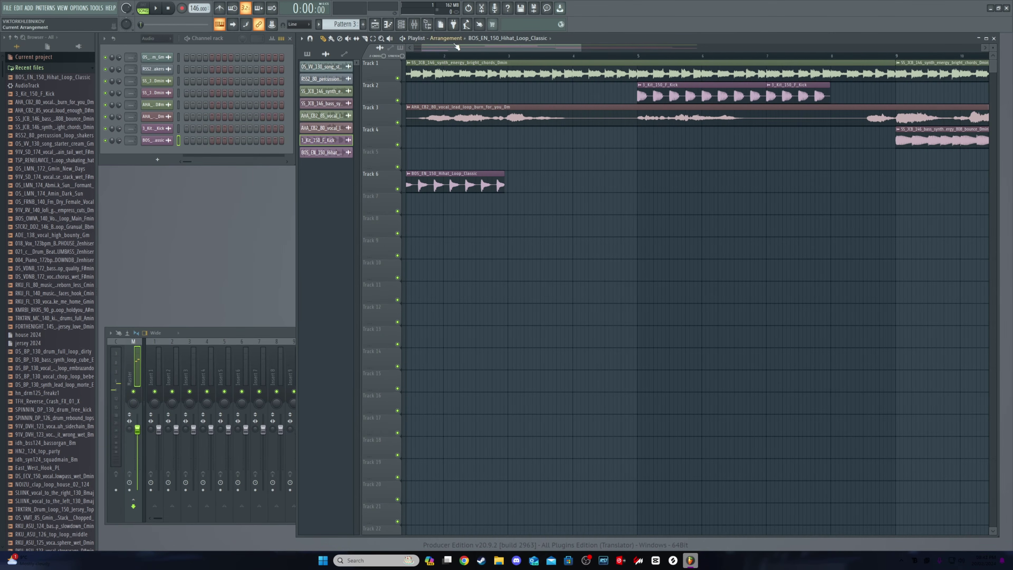
scroll(416, 51, up, 1)
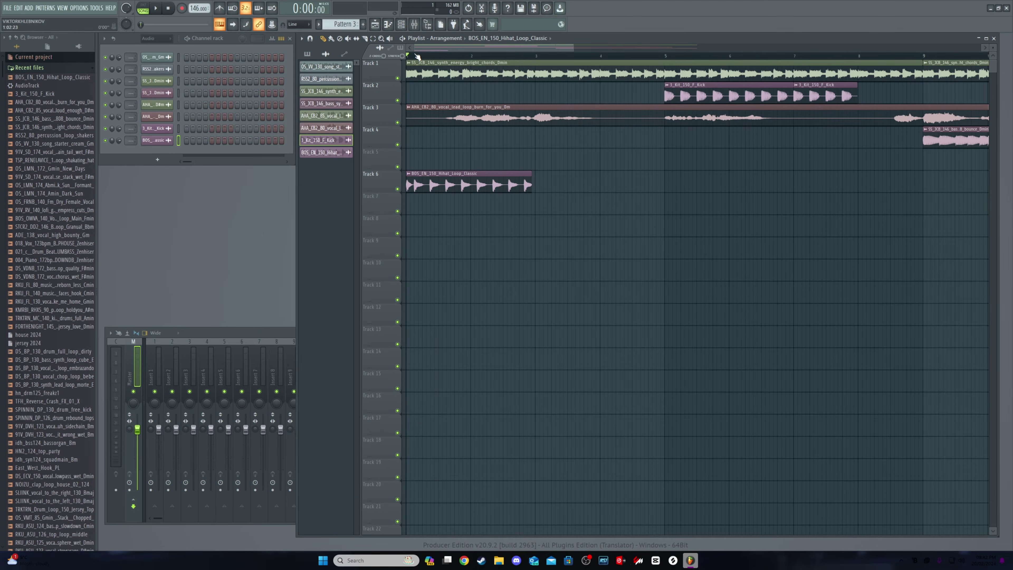
key(space)
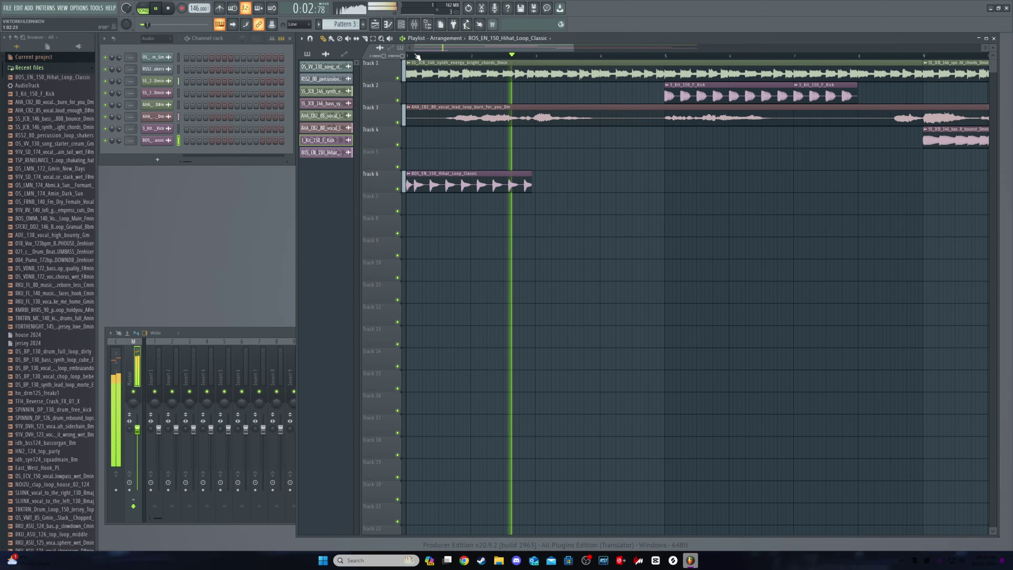
key(space)
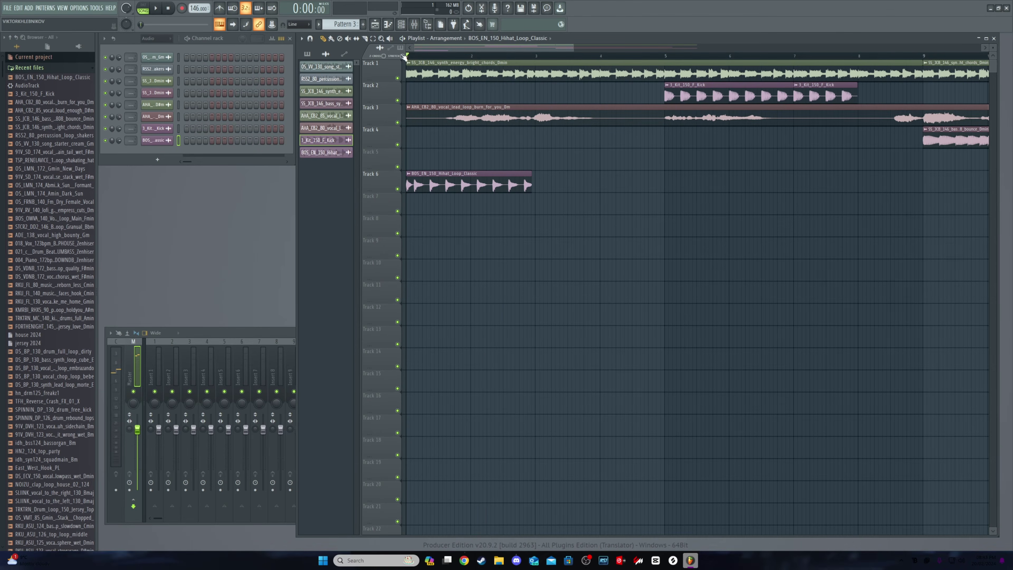
Extend the Track 6 hi-hat loop so it ends at bar 3, and play it from the start
scroll(531, 187, up, 3)
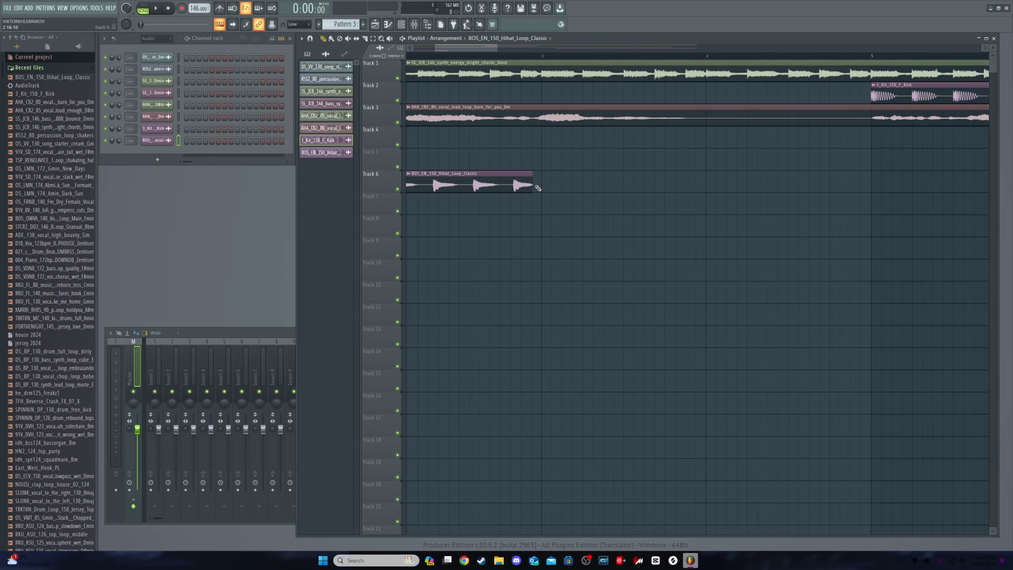
scroll(531, 187, down, 3)
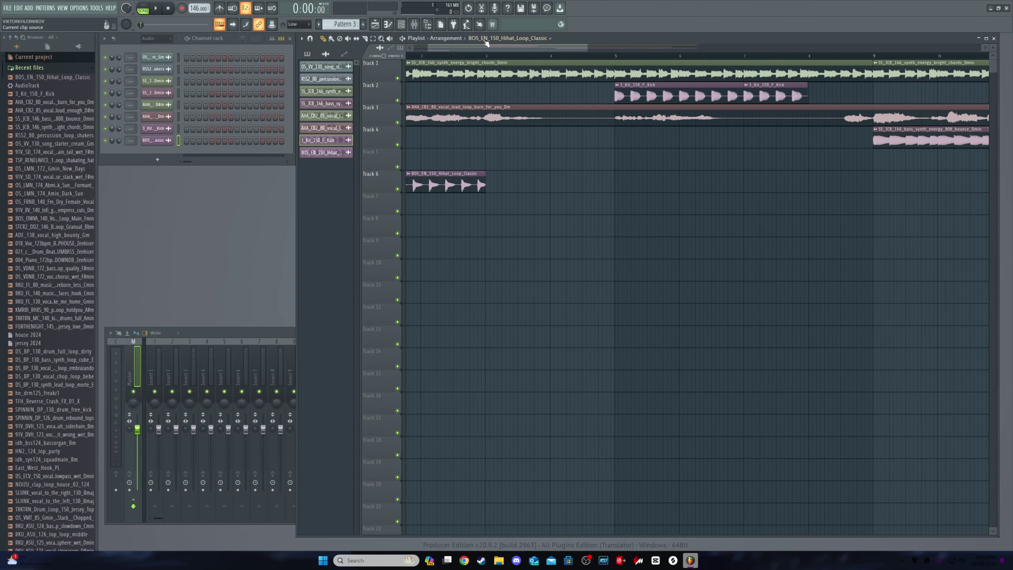
drag(464, 48, 448, 49)
key(space)
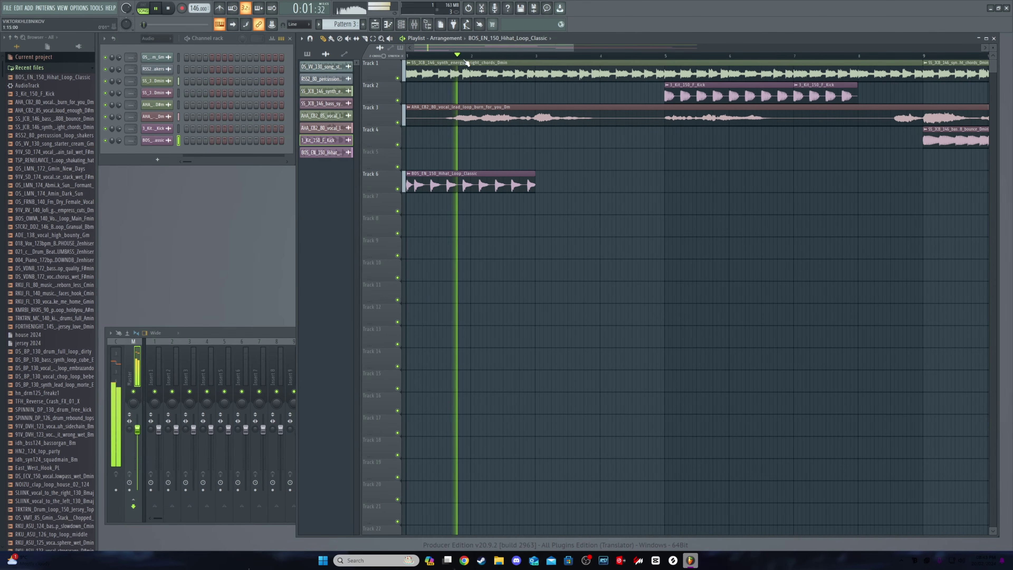
key(space)
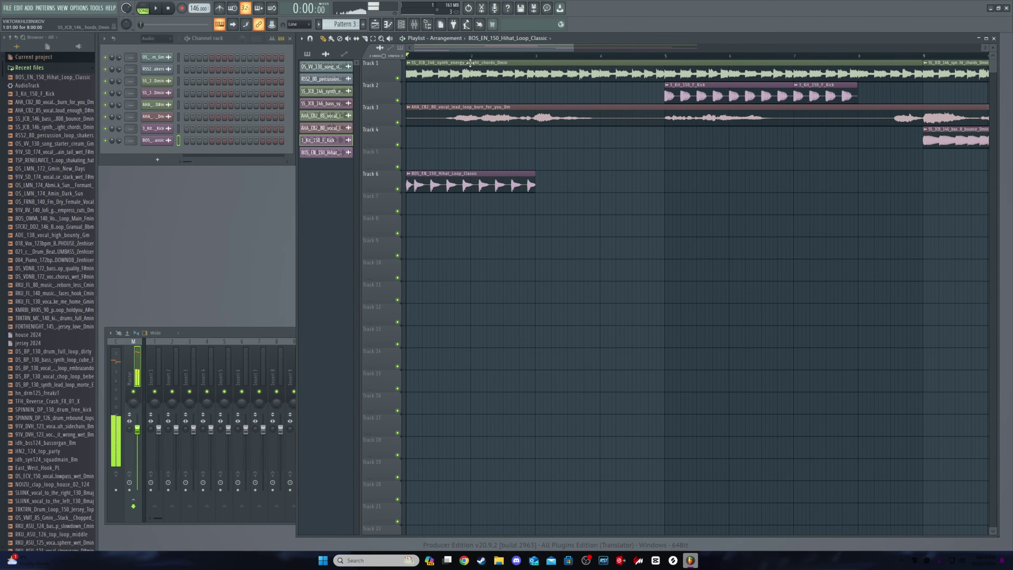
Add copies of the hi-hat loop on Track 6 at bars 3 and 5, and play the arrangement
click(550, 177)
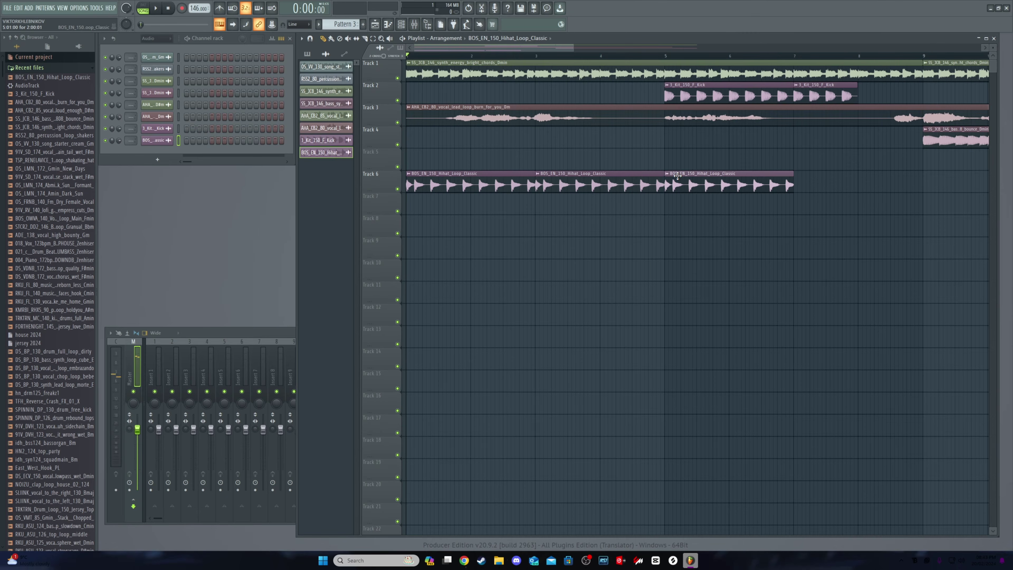
ctrl+scroll(670, 166, down, 2)
key(space)
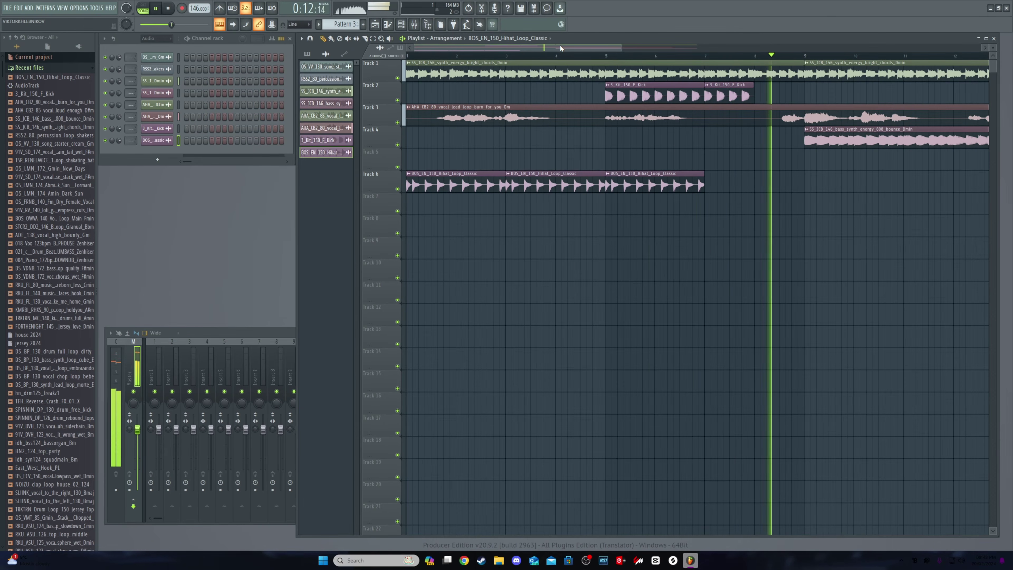
key(space)
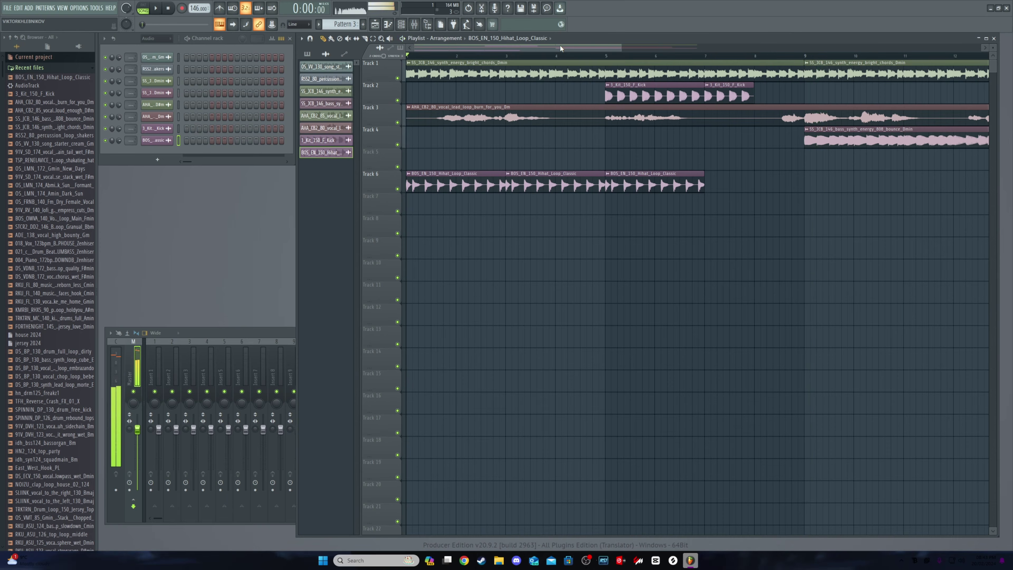
Continue the hi-hat loops on Track 6 with copies at bars 7, 9 and 11, and play the arrangement
scroll(634, 177, down, 2)
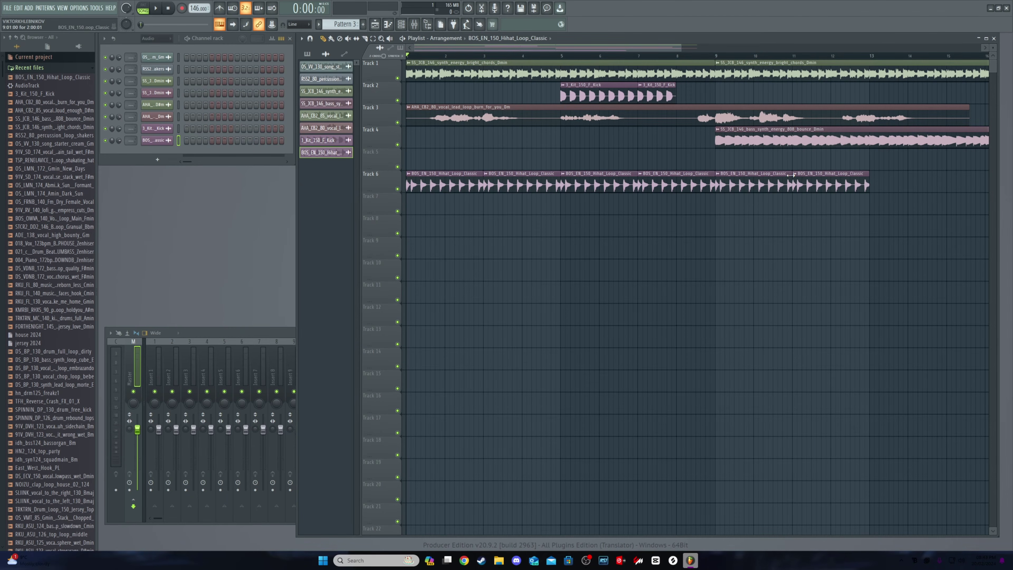
key(space)
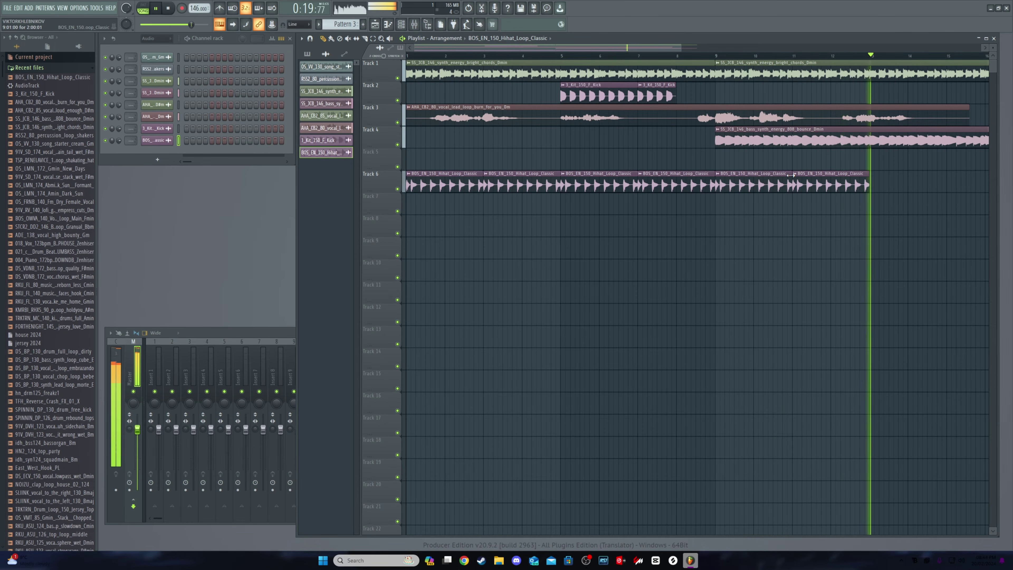
key(space)
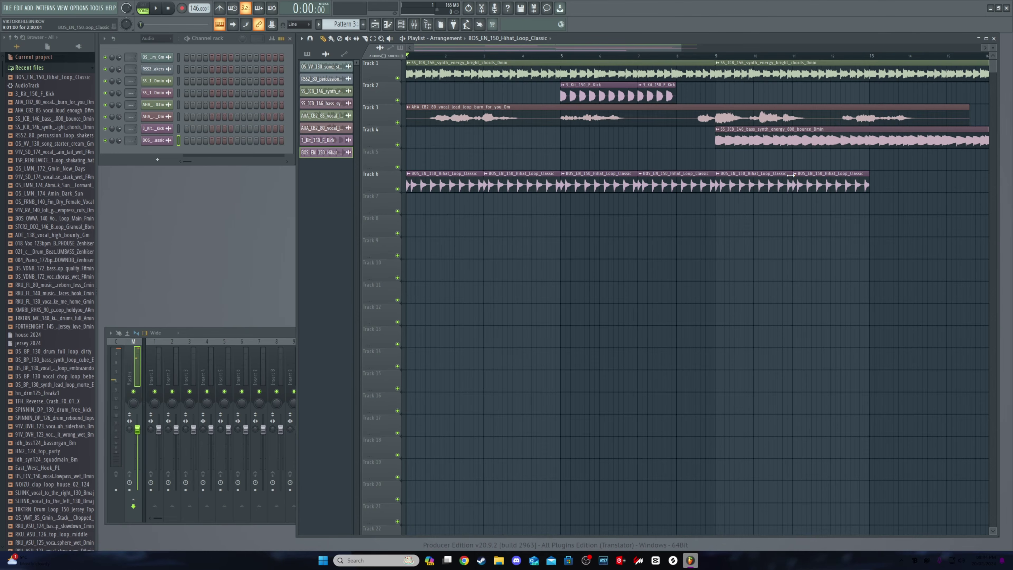
Delete the hi-hat loops at bars 1 and 3 on Track 6 while the arrangement plays
scroll(774, 195, down, 3)
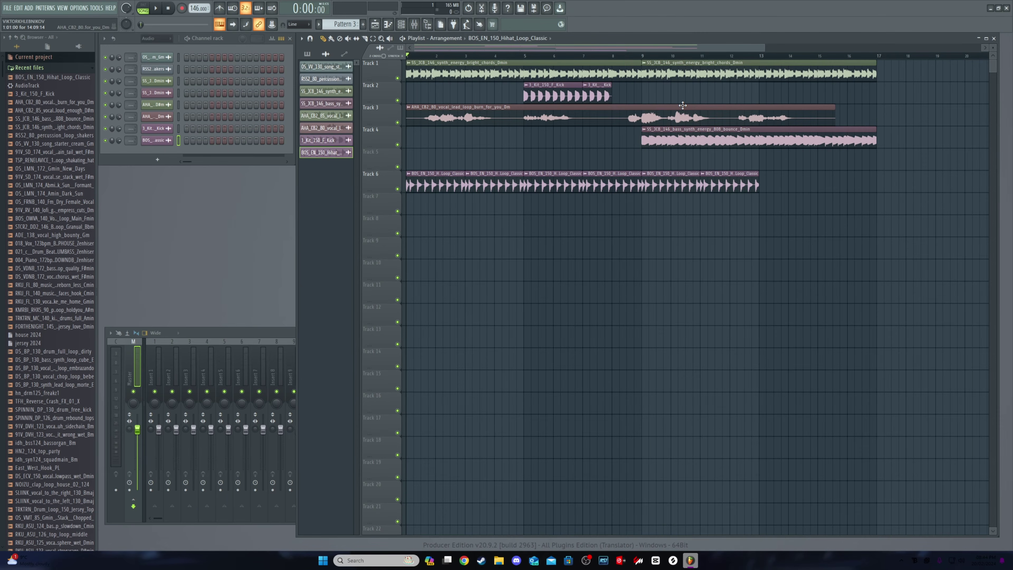
key(space)
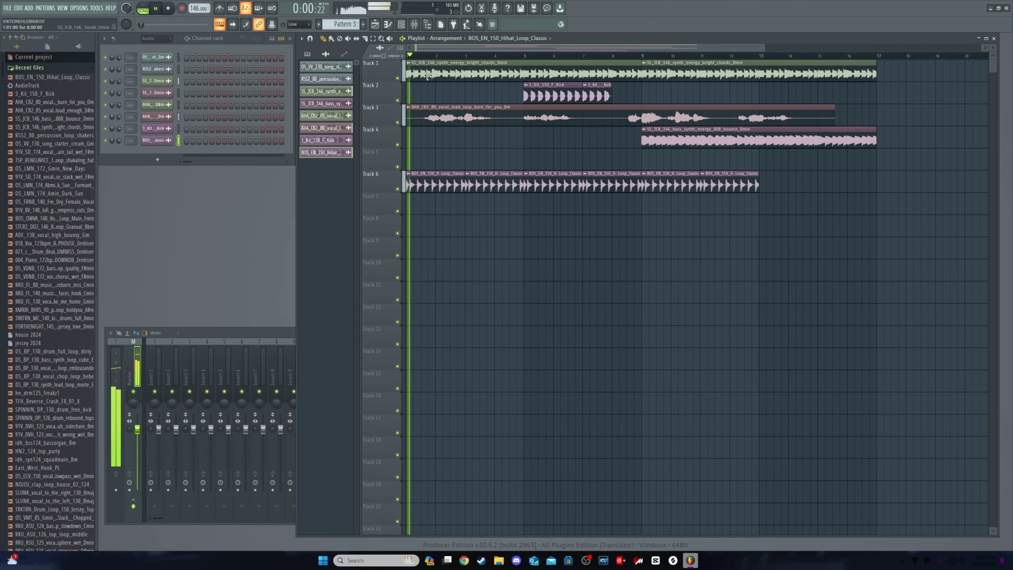
right_click(439, 184)
right_click(495, 184)
Delete the Track 2 kick loop at bar 5, move the remaining one to bar 9 and copy it at bars 10 to 13
right_click(554, 96)
drag(598, 95, 627, 95)
drag(674, 138, 784, 139)
drag(629, 96, 657, 95)
click(677, 95)
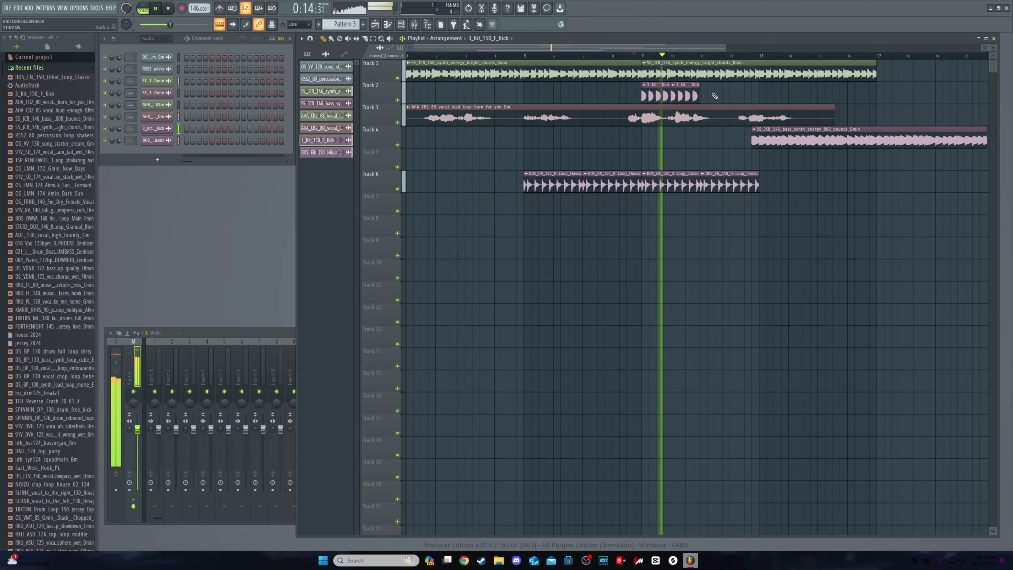
click(708, 95)
click(736, 96)
click(765, 96)
Move the 808 bass loop on Track 4 to bar 17 and add a bright chords loop at bar 17 on Track 1
drag(778, 139, 903, 140)
click(711, 74)
Add a hi-hat loop copy at bar 13 on Track 6 and remove the trial copy at bar 17
click(578, 184)
click(711, 184)
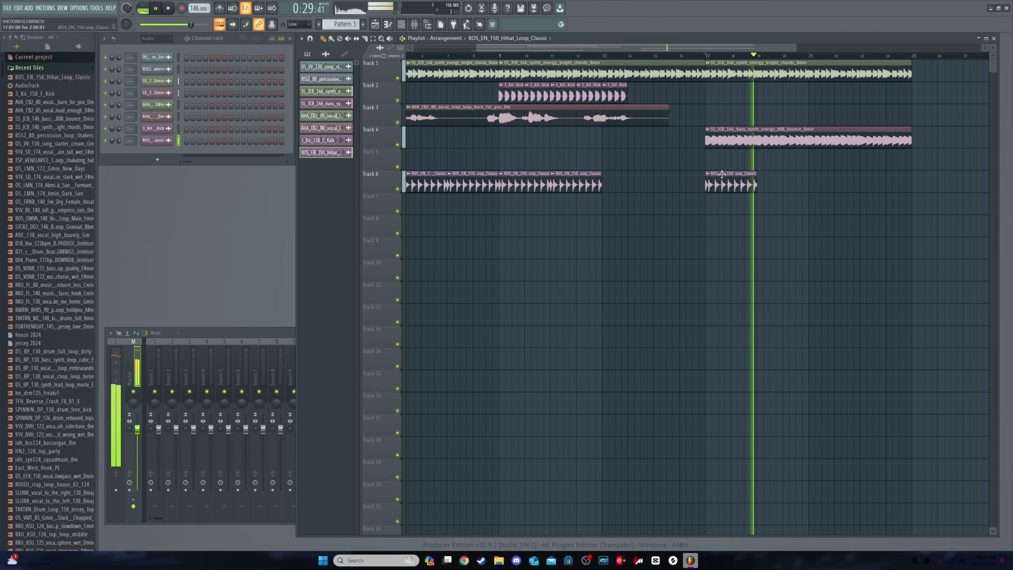
right_click(731, 184)
click(607, 184)
Place a copy of the vocal lead loop, about seven bars long, on Track 3 just before bar 24
click(552, 56)
click(611, 118)
click(634, 118)
key(space)
drag(633, 122, 742, 121)
Move the vocal loop copy on Track 3 back to start at bar 17, and play the section
scroll(744, 120, up, 5)
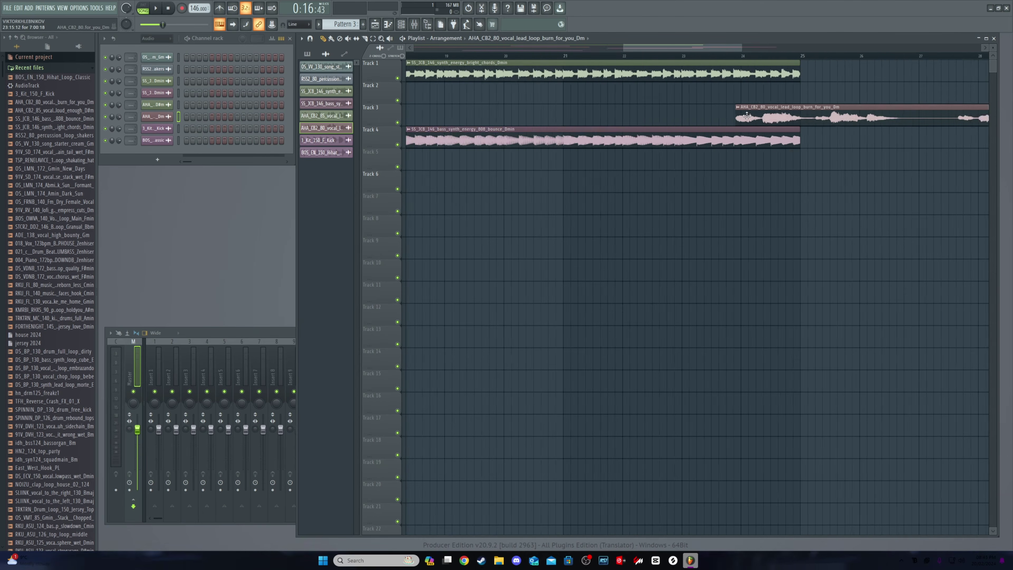
scroll(808, 116, down, 4)
drag(807, 117, 657, 117)
scroll(626, 116, up, 4)
click(554, 56)
key(space)
Try a single kick loop on Track 5 around bar 21 under the vocal
scroll(626, 116, down, 4)
scroll(692, 152, up, 5)
click(326, 140)
click(711, 160)
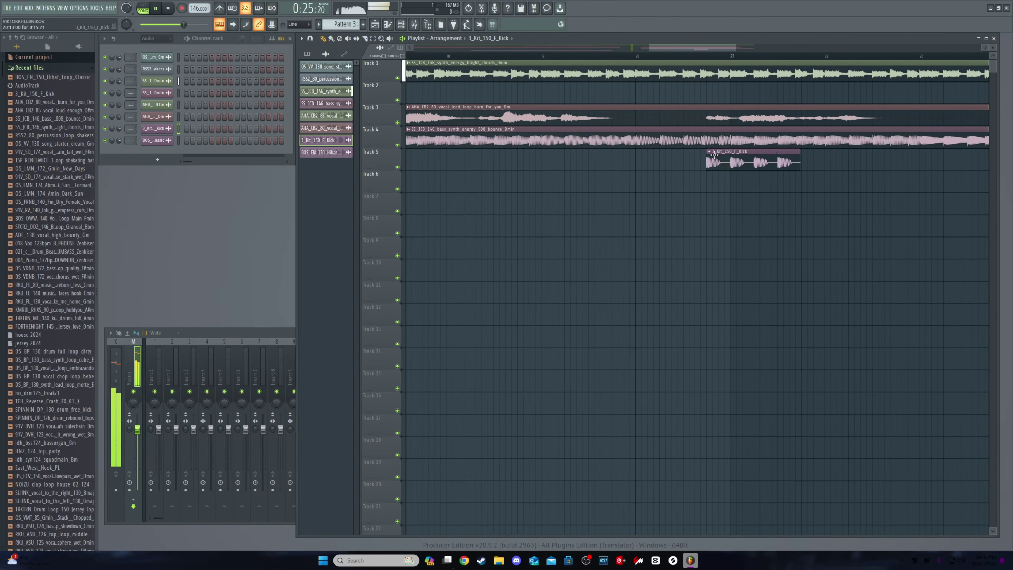
drag(712, 160, 759, 161)
click(686, 56)
right_click(766, 160)
Move the 808 bass loop on Track 4 from bar 17 to bar 25
scroll(595, 137, down, 4)
drag(523, 134, 741, 133)
click(518, 56)
Play the chords and vocal section around bar 17 from several positions to judge the timing without the bass
scroll(590, 134, up, 3)
scroll(582, 134, up, 2)
scroll(599, 134, down, 2)
click(490, 56)
click(490, 56)
scroll(608, 132, down, 1)
click(490, 56)
scroll(559, 133, down, 3)
click(460, 56)
scroll(481, 99, down, 2)
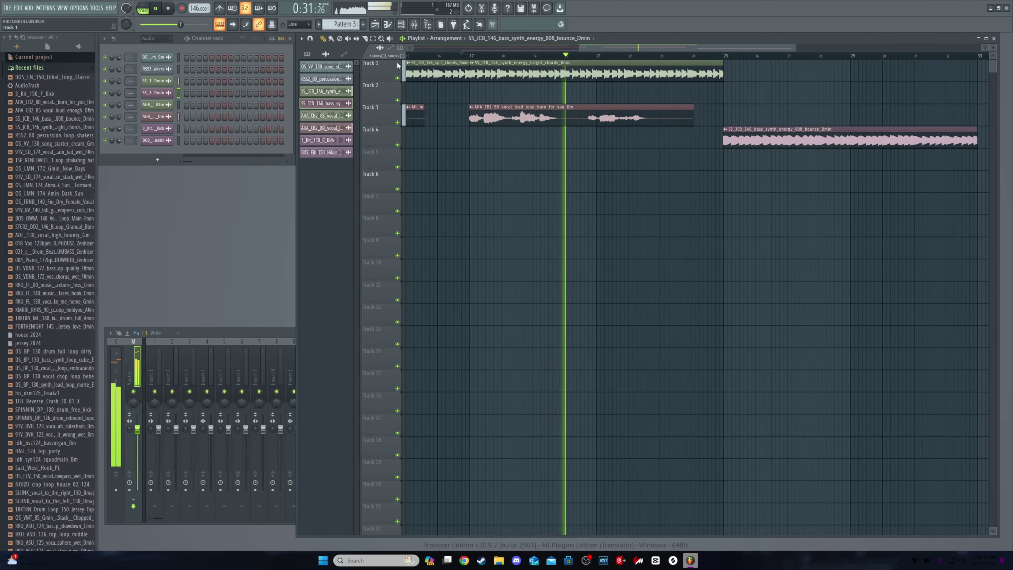
Trim the Track 1 chords loop starting at bar 17 so it ends at bar 21, and replay the section
drag(723, 74, 604, 74)
click(539, 56)
click(577, 56)
Move the Track 4 bass loop to about bar 23.5 and add a full vocal loop copy starting there on Track 3
drag(749, 133, 578, 132)
scroll(718, 133, down, 2)
click(614, 116)
click(718, 116)
scroll(614, 120, up, 3)
scroll(604, 133, down, 2)
scroll(603, 132, up, 2)
scroll(578, 132, down, 3)
Append a second 808 bass loop on Track 4 directly after the first, and pick the bright chords loop as the current clip
click(818, 138)
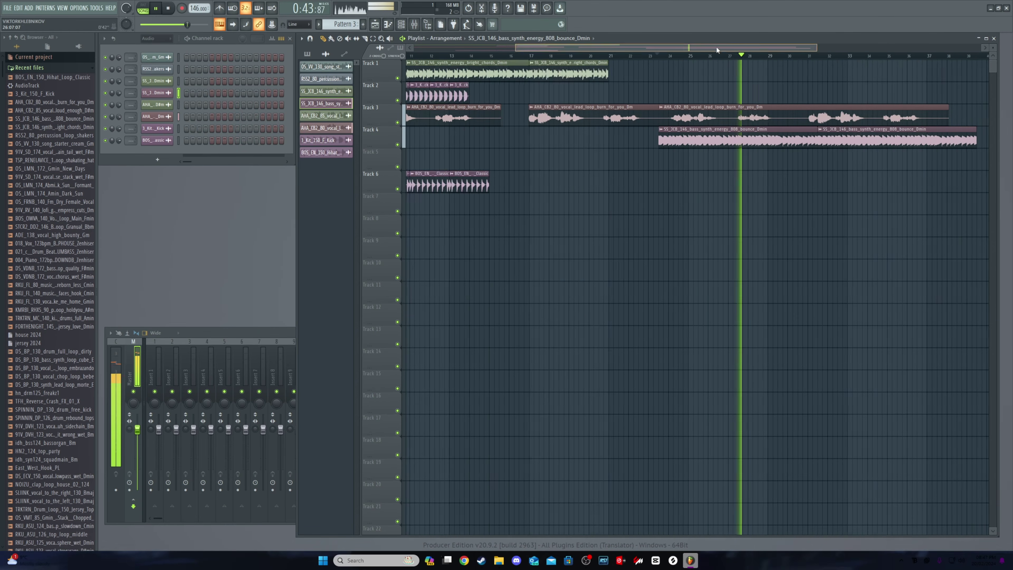
drag(719, 48, 758, 48)
scroll(729, 120, down, 2)
click(594, 64)
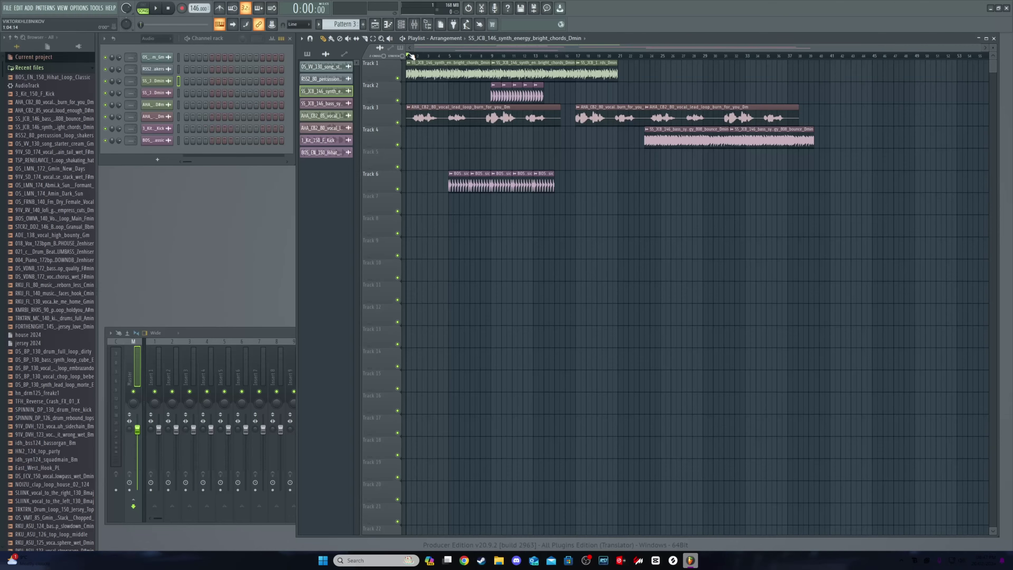
Review the whole arrangement section by section, playing it through to the final bass and vocal part
scroll(463, 155, up, 2)
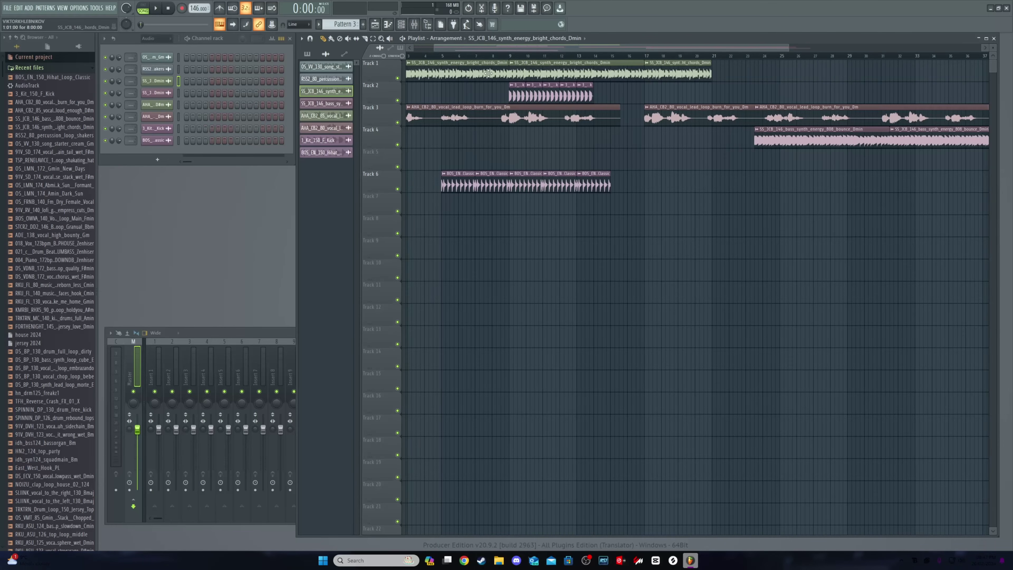
drag(486, 48, 465, 52)
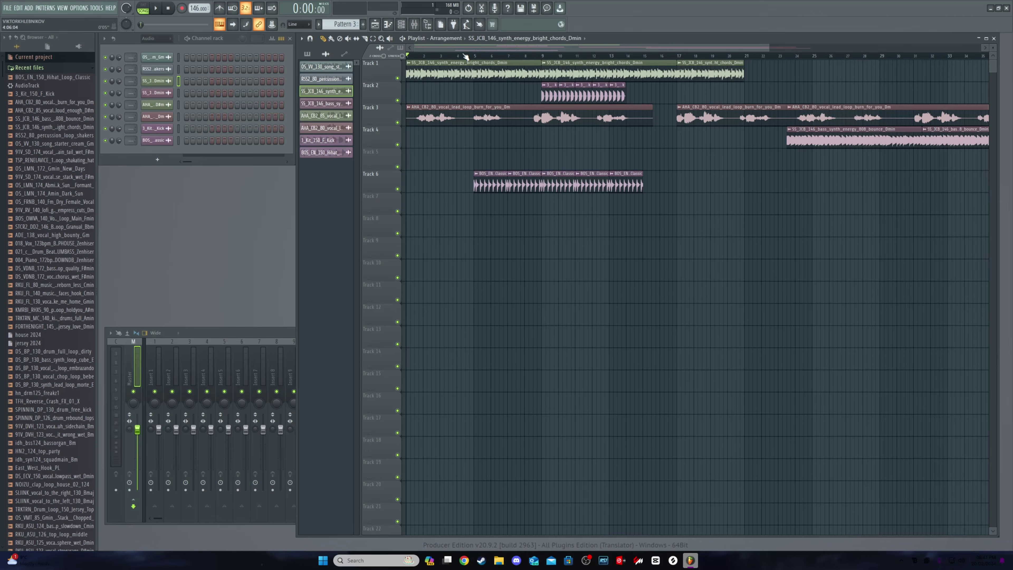
scroll(421, 115, up, 1)
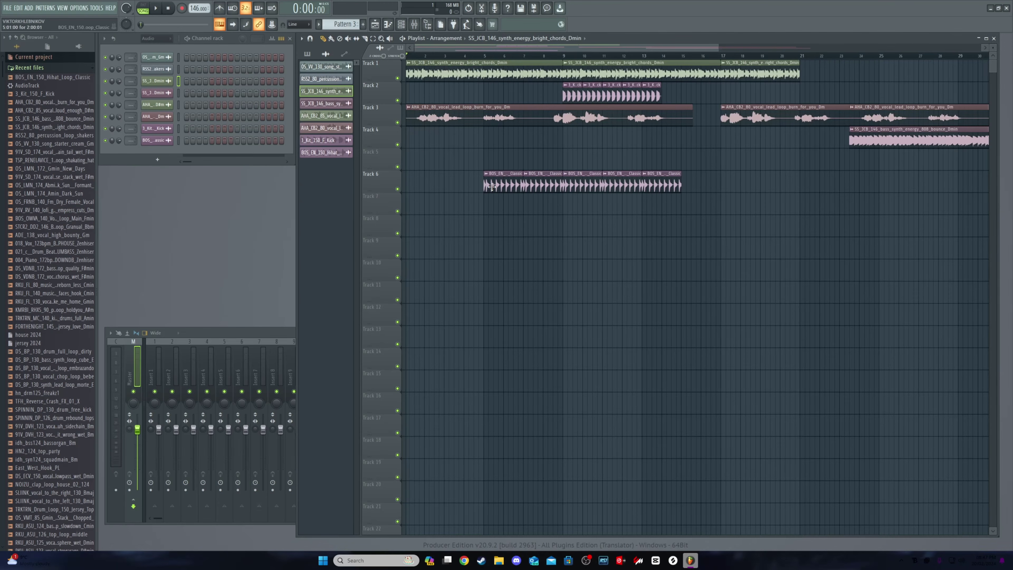
scroll(556, 172, up, 2)
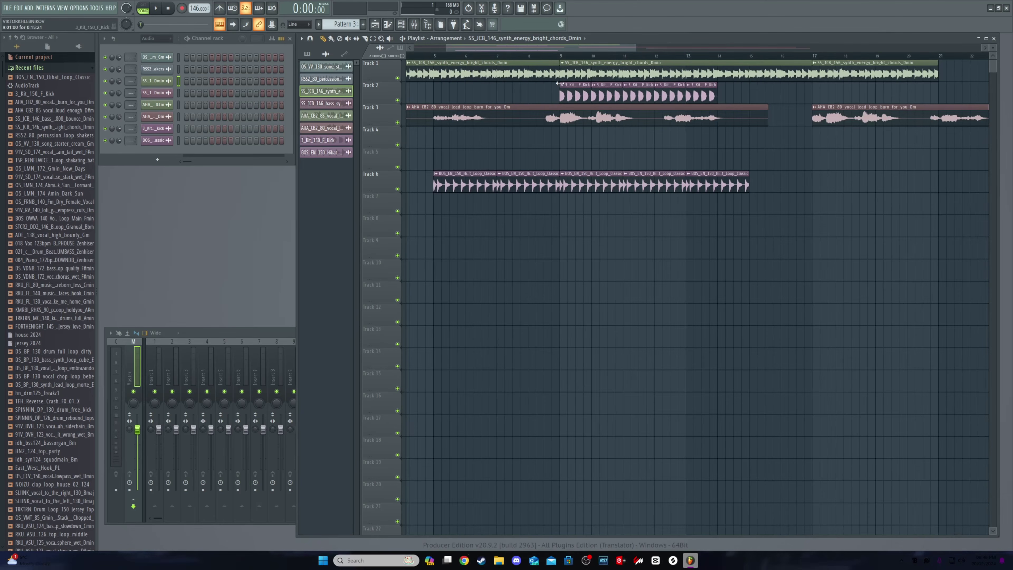
drag(558, 48, 666, 50)
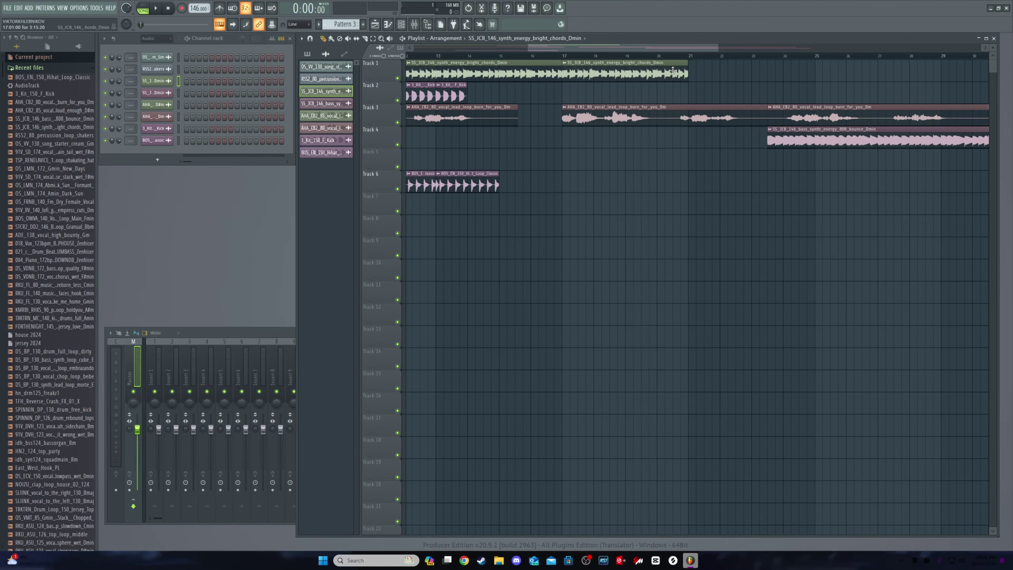
drag(543, 45, 587, 49)
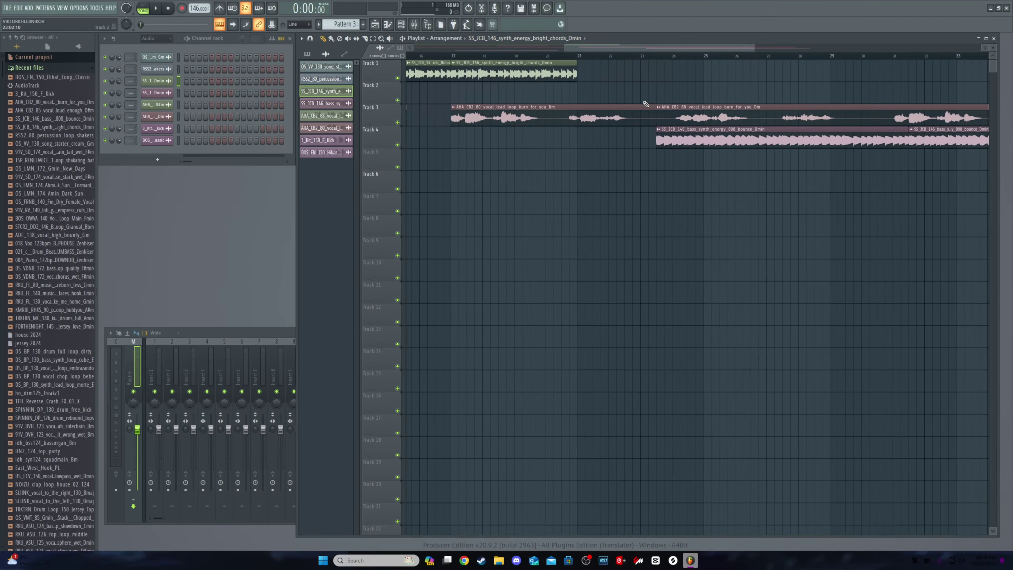
scroll(547, 181, down, 5)
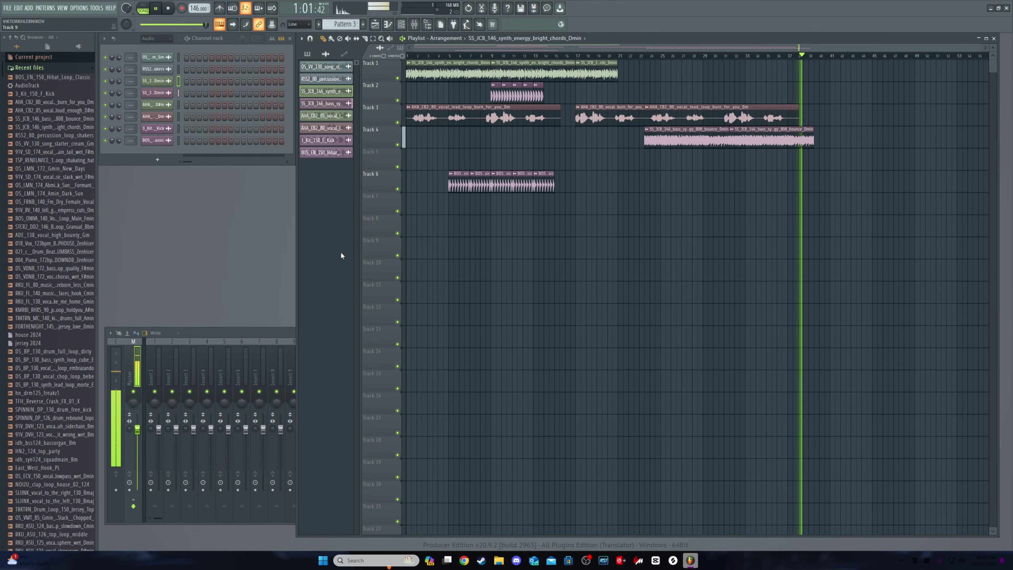
key(space)
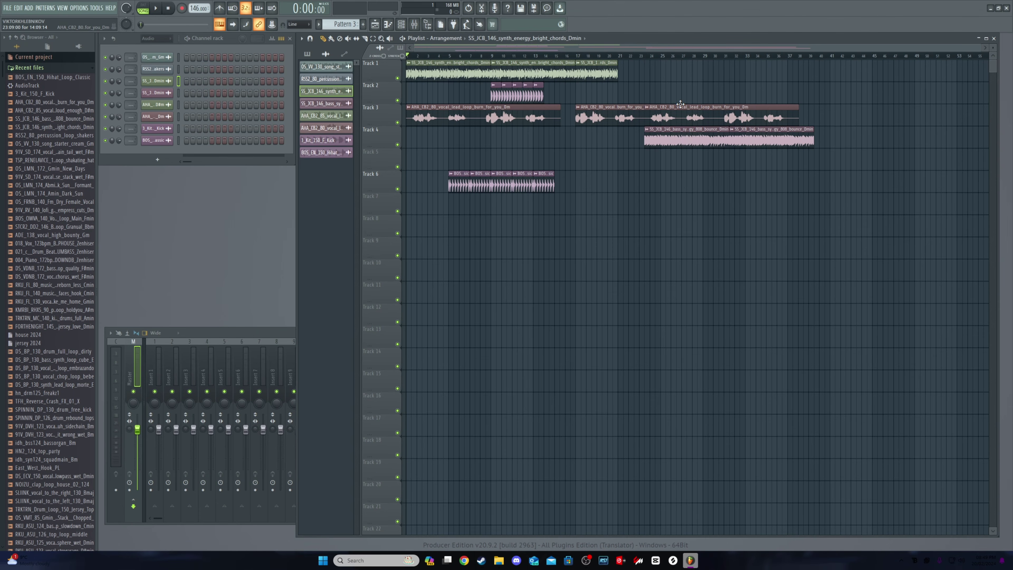
scroll(462, 47, up, 6)
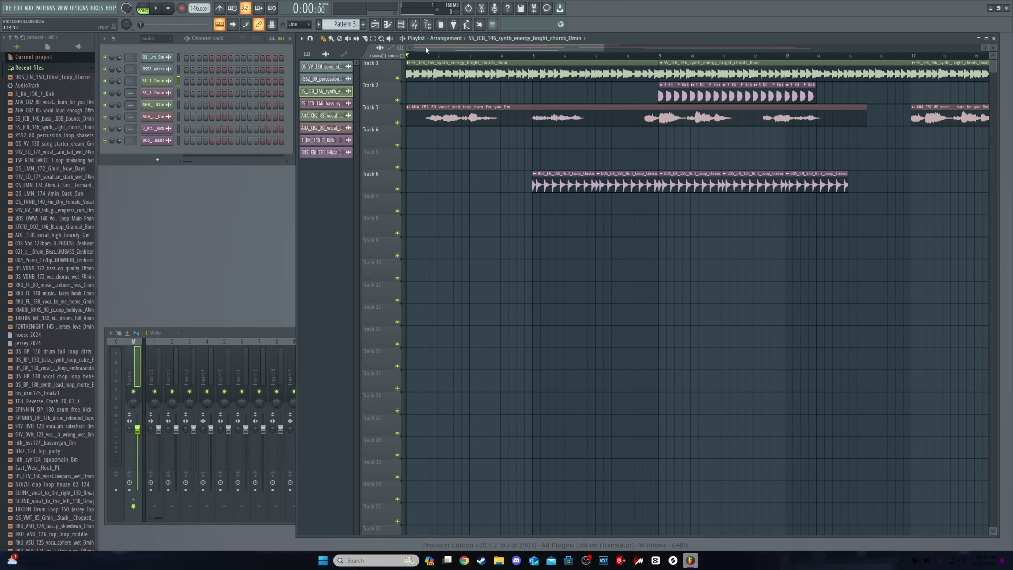
drag(486, 47, 588, 58)
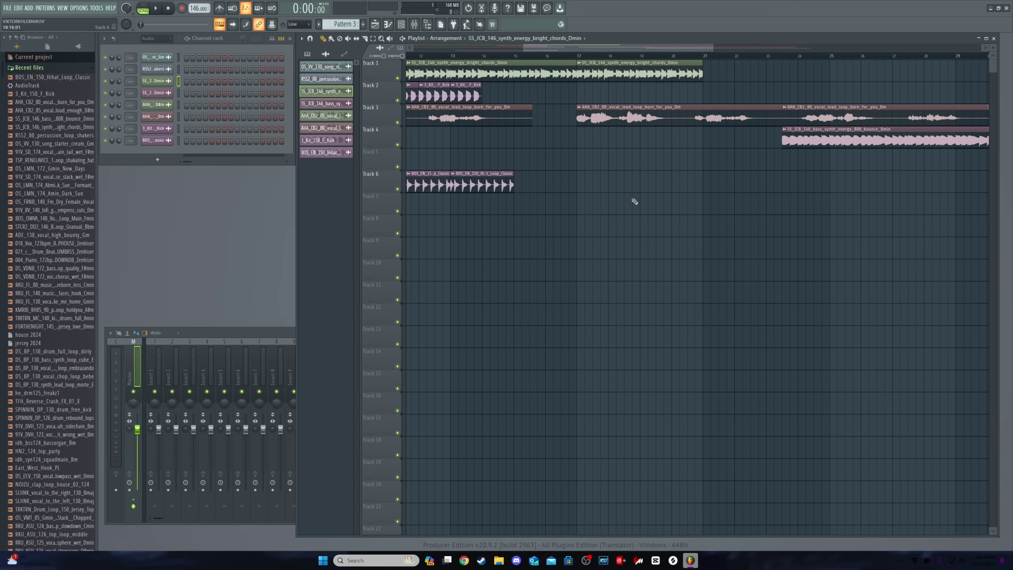
Place a copy of the bright chords loop on Track 10 and shorten it to span about bar 44.5 to bar 47
click(566, 276)
drag(668, 271, 796, 274)
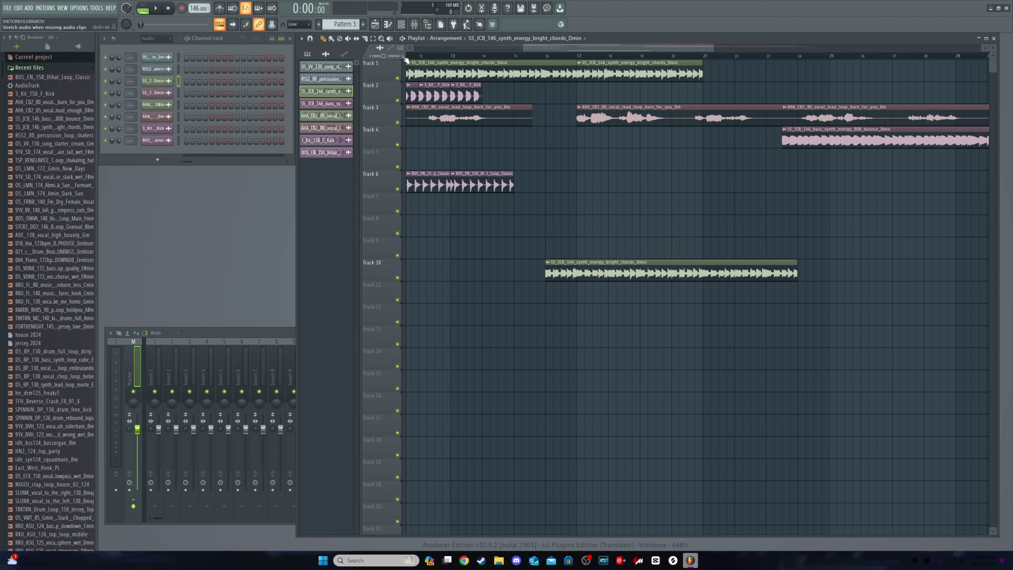
drag(796, 269, 879, 245)
scroll(584, 260, down, 5)
drag(874, 56, 869, 58)
scroll(884, 115, up, 5)
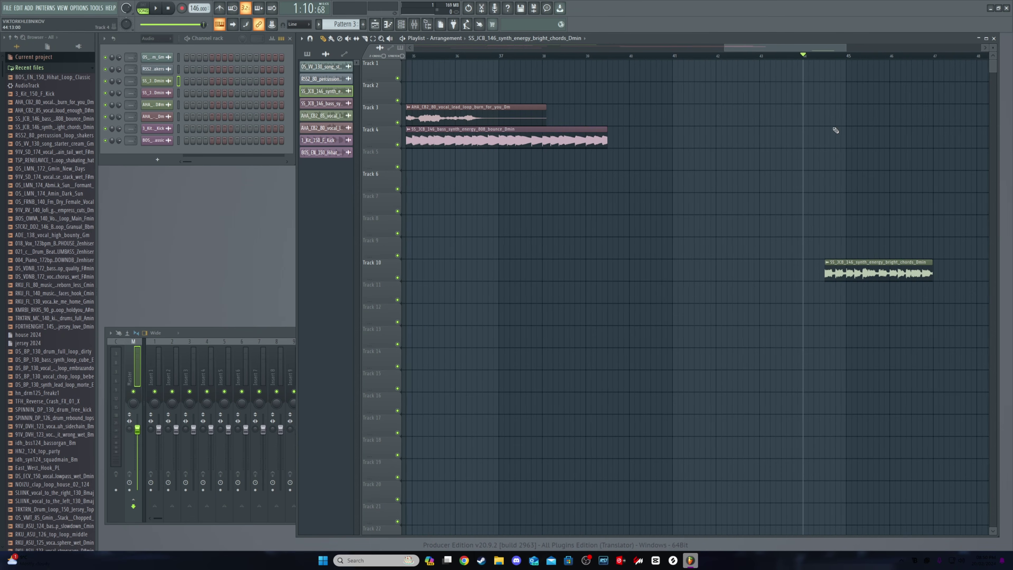
Audition the shortened bright chords copy on Track 10 from its start at about bar 44.5, and delete it
click(803, 55)
key(space)
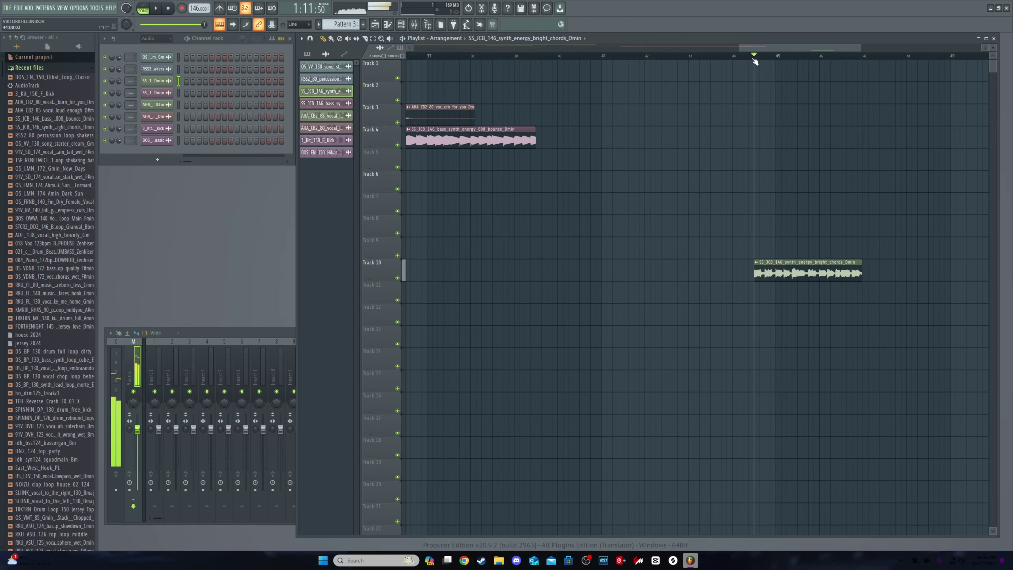
key(space)
key(space)
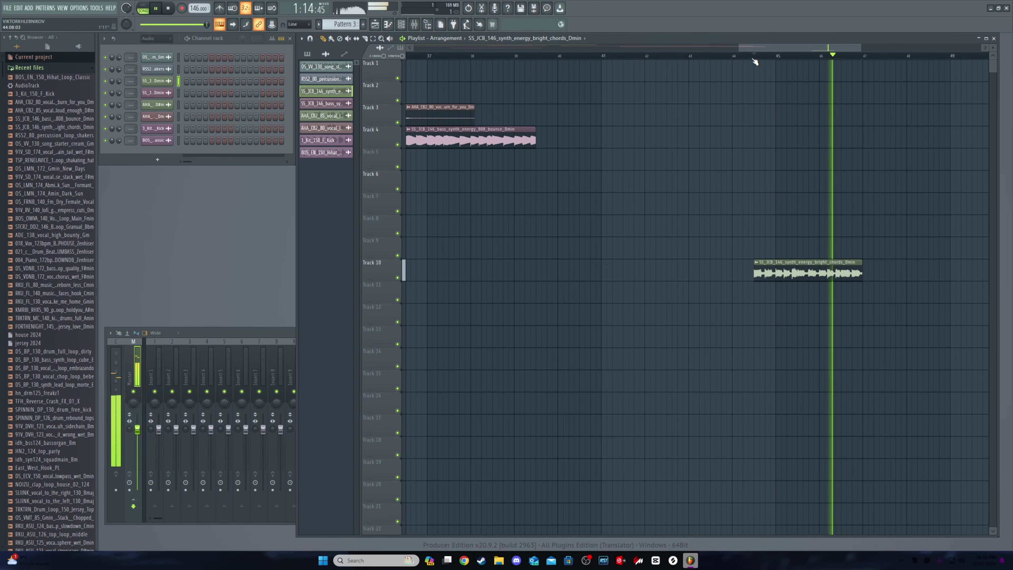
key(space)
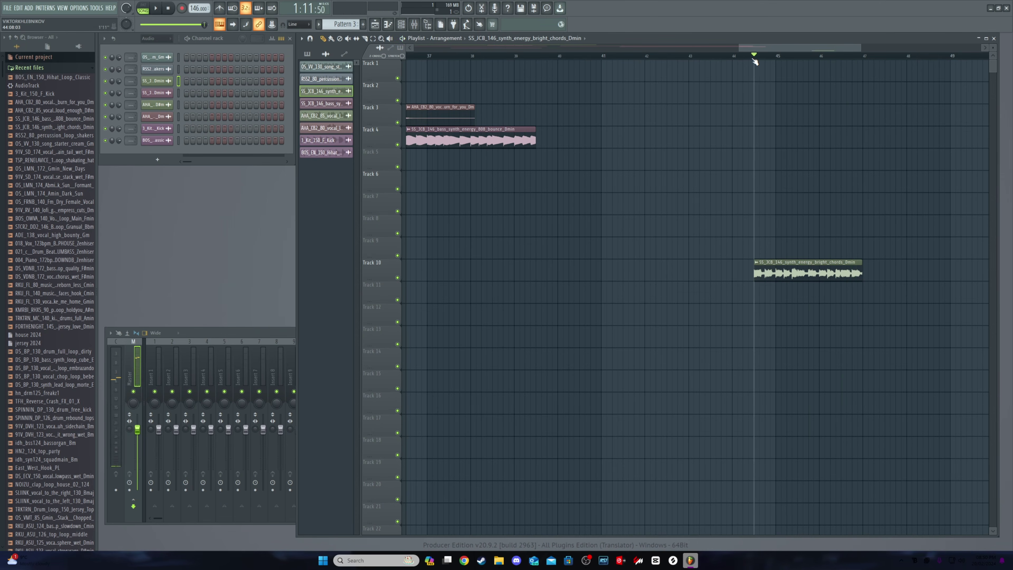
key(space)
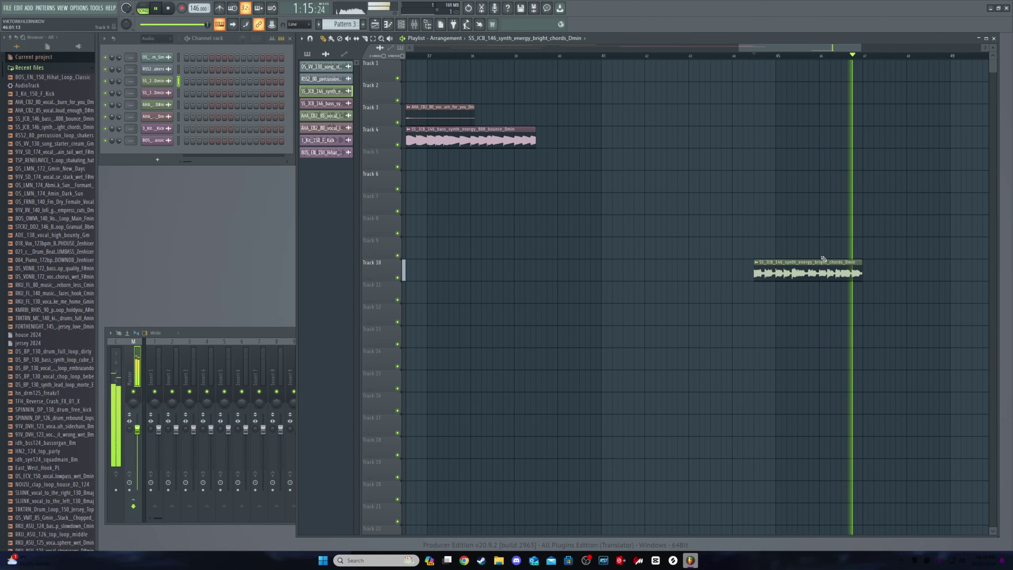
key(space)
right_click(804, 270)
scroll(803, 268, down, 3)
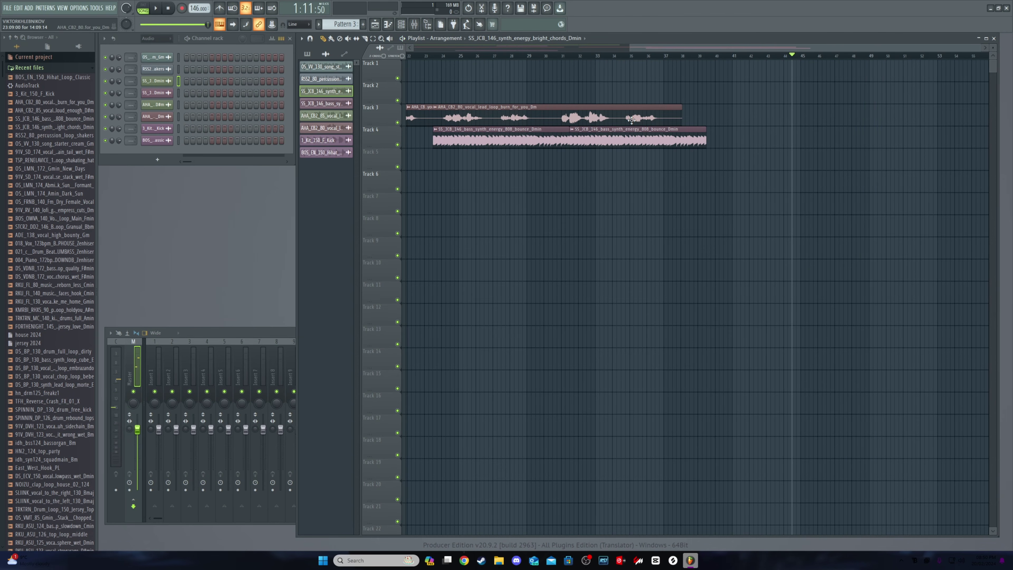
Place a copy of the lead vocal loop on Track 11 at about bar 47.7 and shorten it to about 1.7 bars
click(631, 120)
click(797, 297)
drag(804, 295, 859, 300)
scroll(837, 297, down, 2)
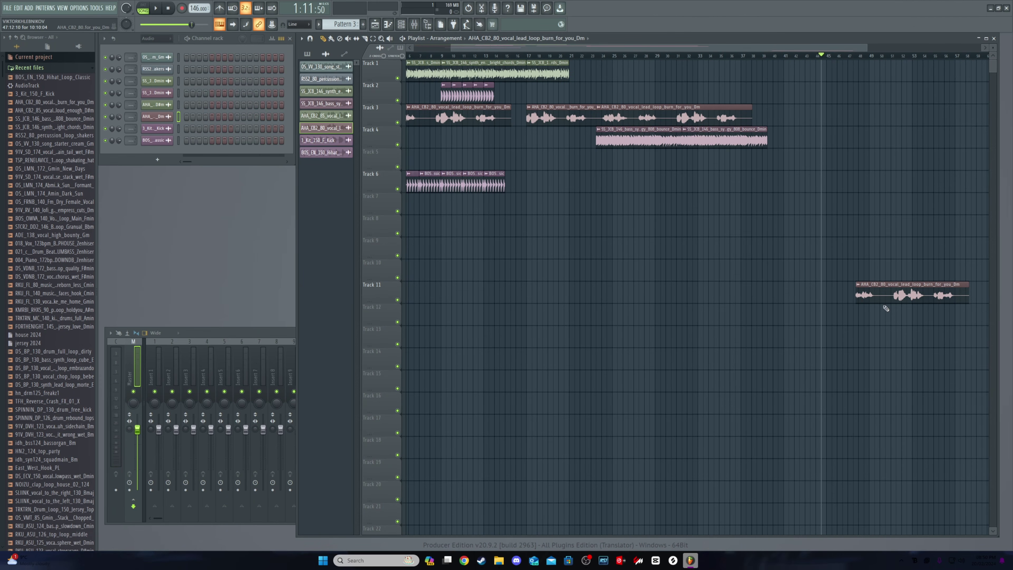
drag(966, 298, 872, 302)
Play the shortened vocal clip on Track 11 from just before its start to check the phrase
click(862, 59)
key(space)
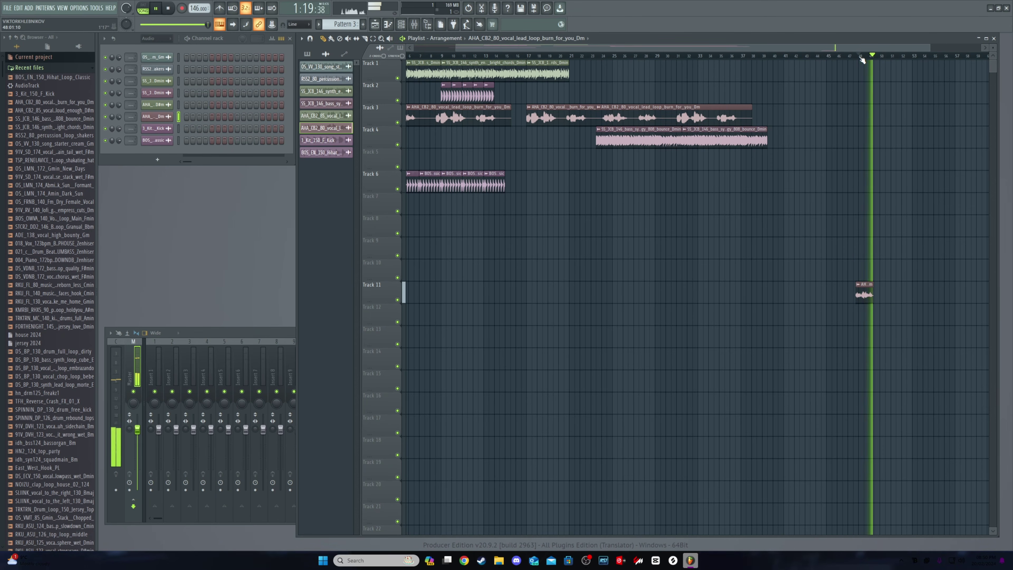
key(space)
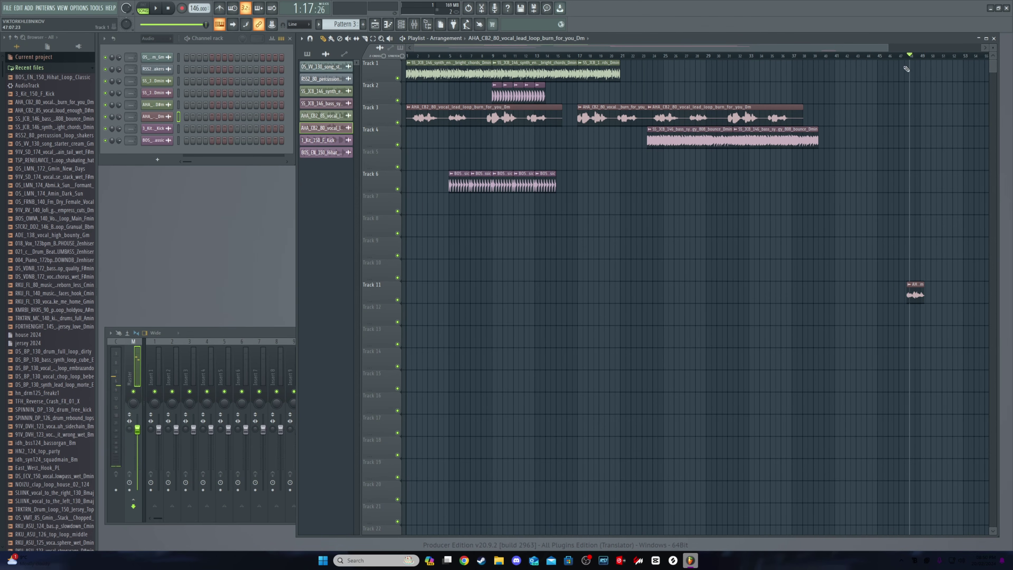
click(905, 57)
key(space)
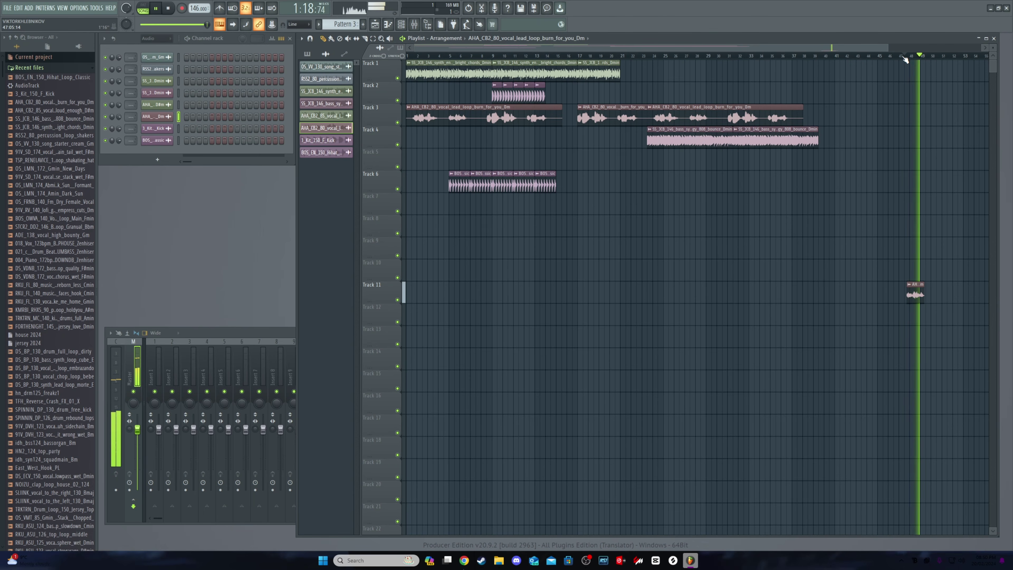
key(space)
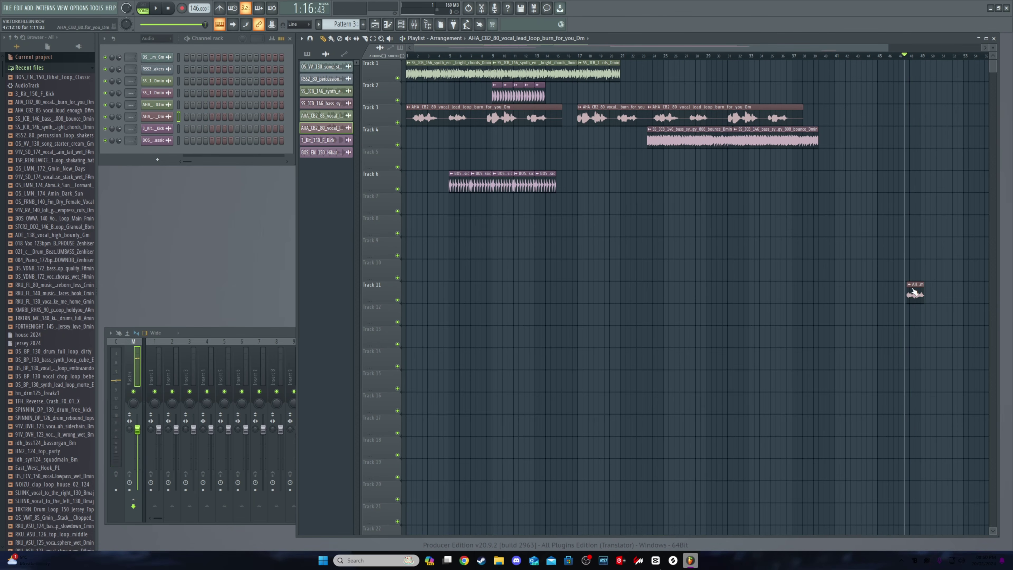
Move the short vocal clip to Track 4 at about bar 15.5, where the first Track 3 vocal ends, and check the transition in playback
drag(914, 292, 582, 136)
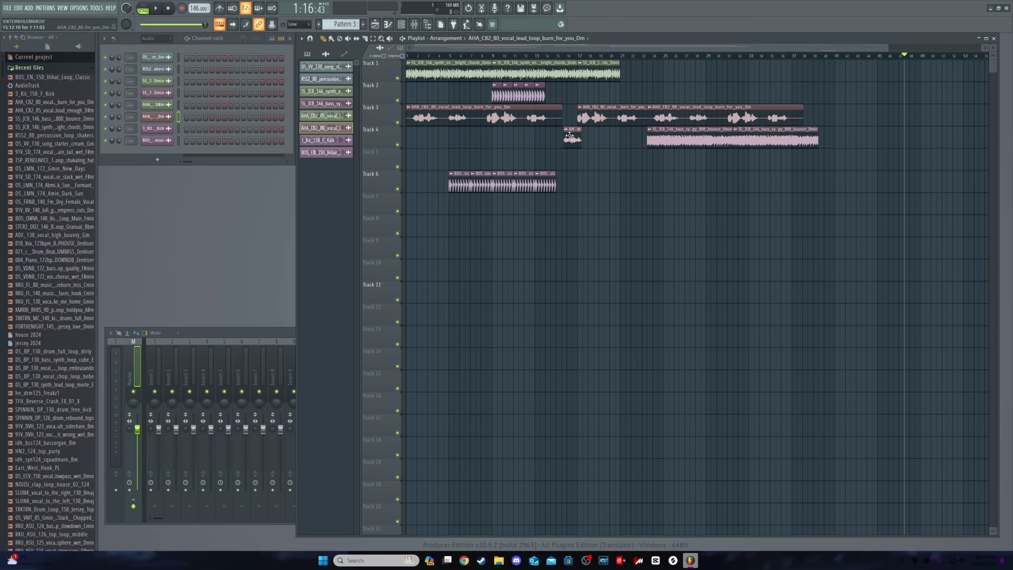
click(562, 56)
key(space)
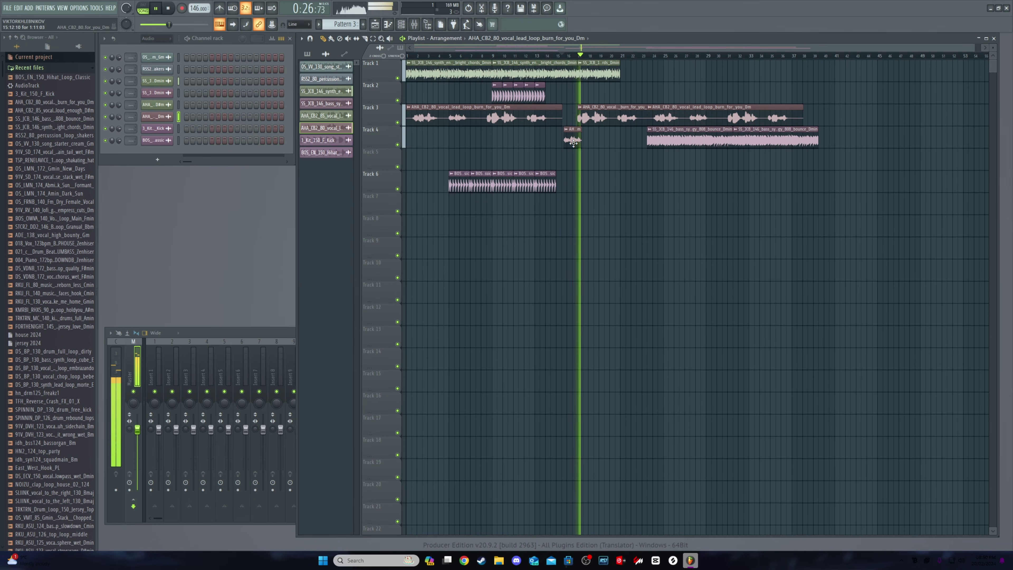
scroll(573, 139, up, 5)
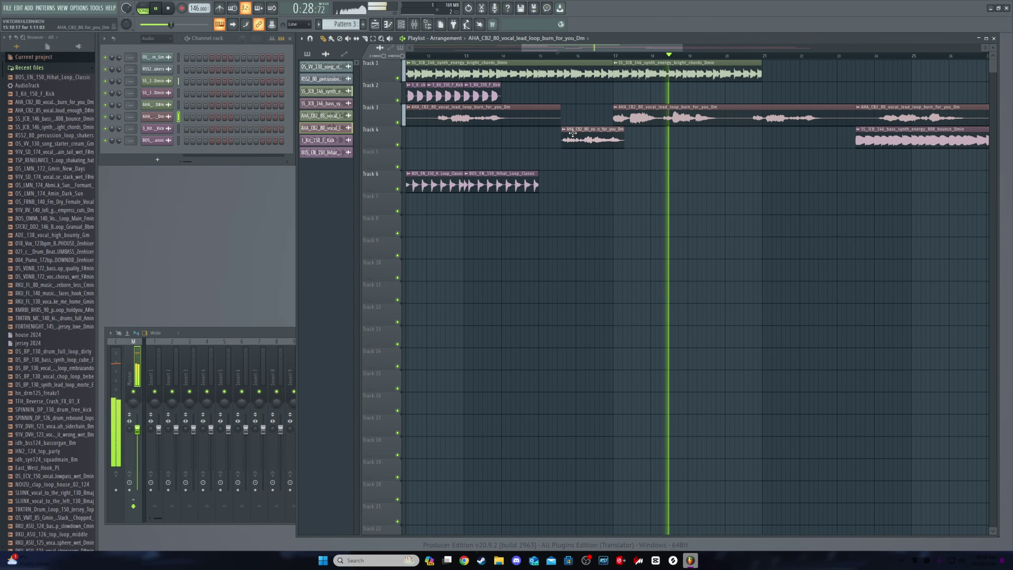
key(space)
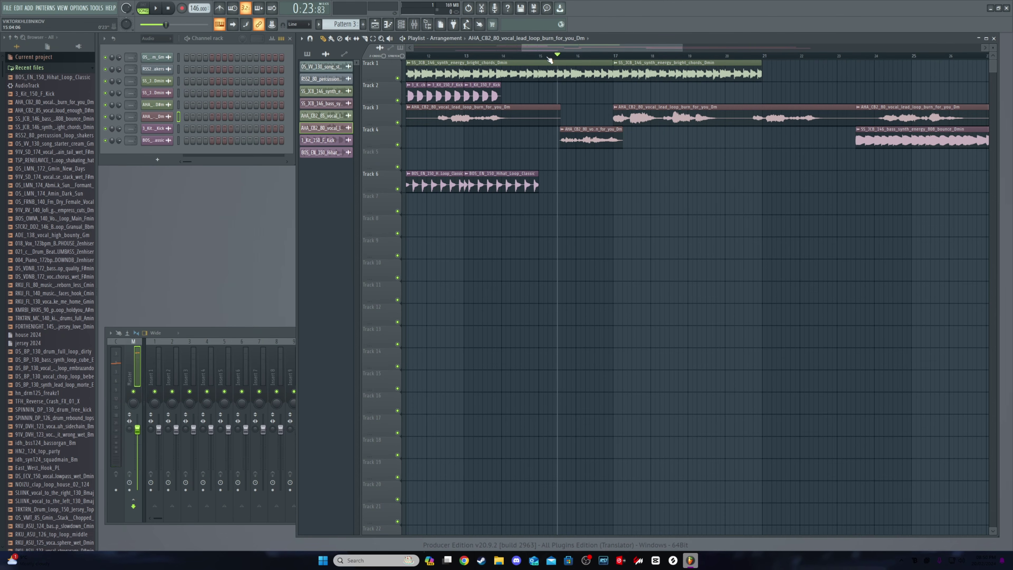
key(space)
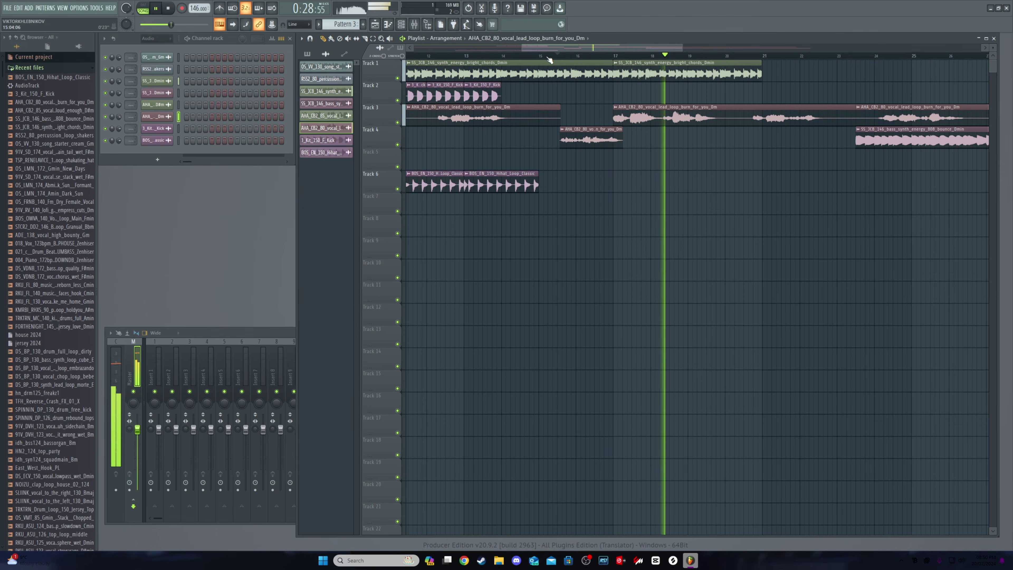
key(space)
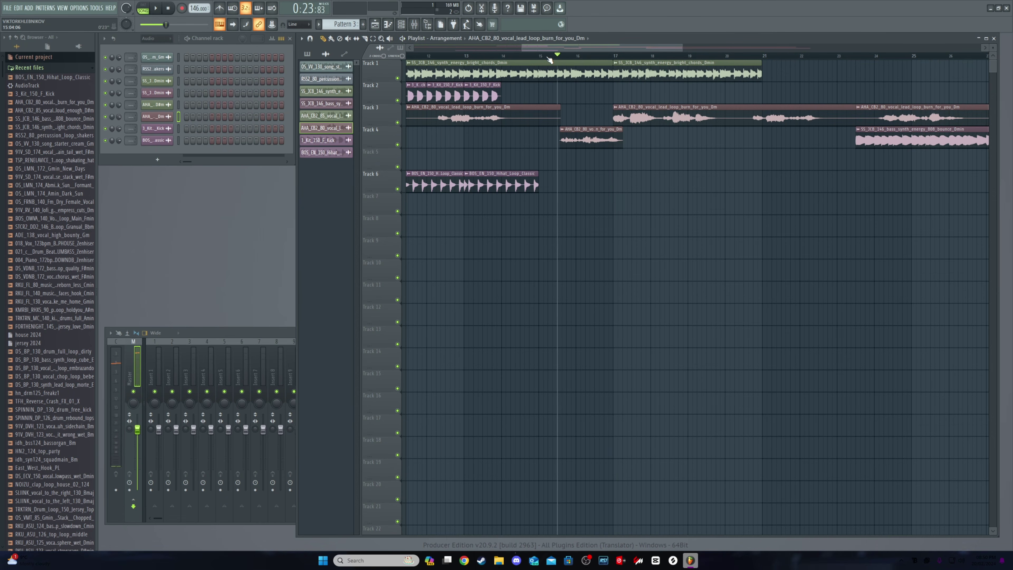
Switch to the Splice sample library
scroll(534, 71, down, 5)
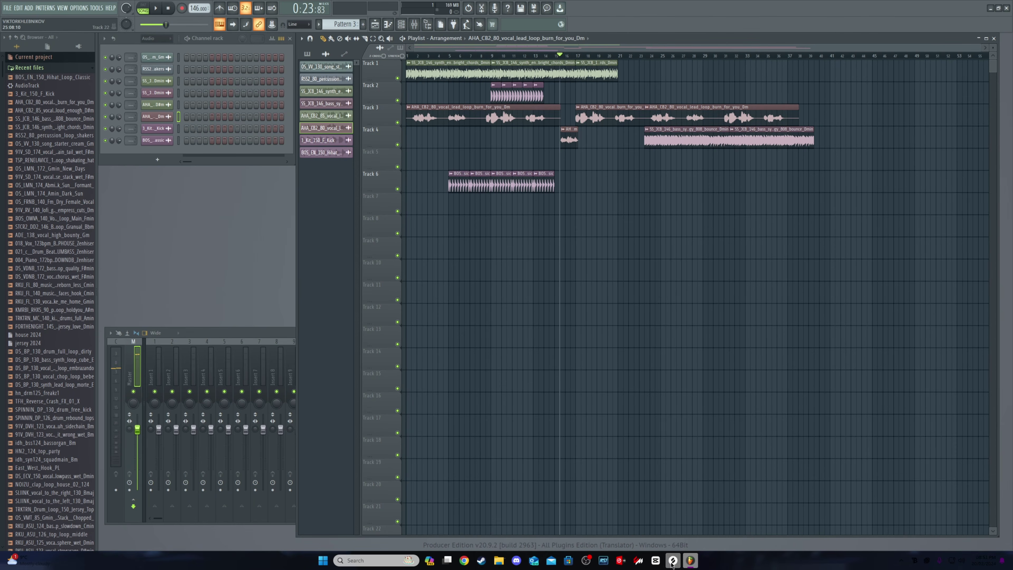
click(672, 563)
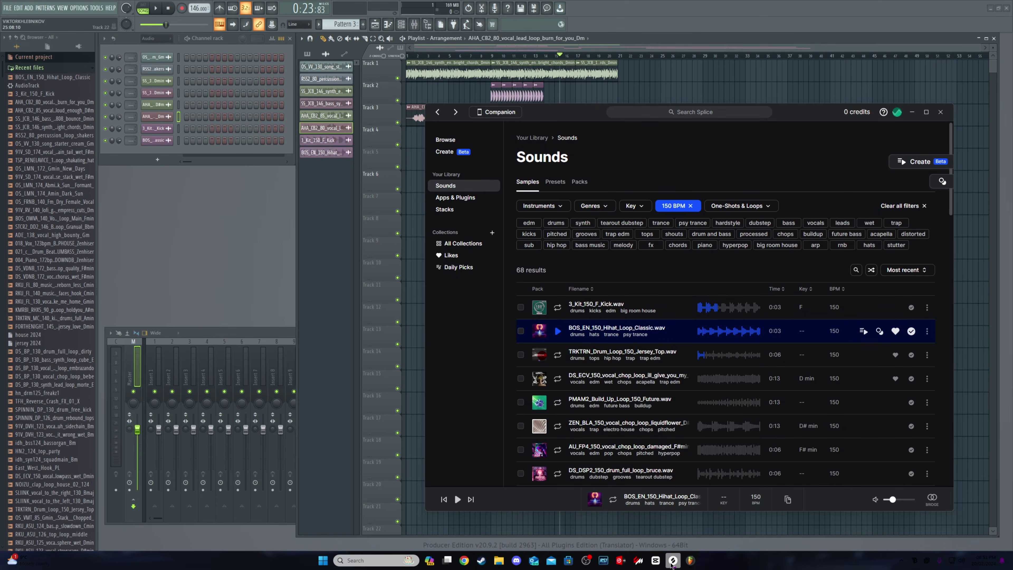